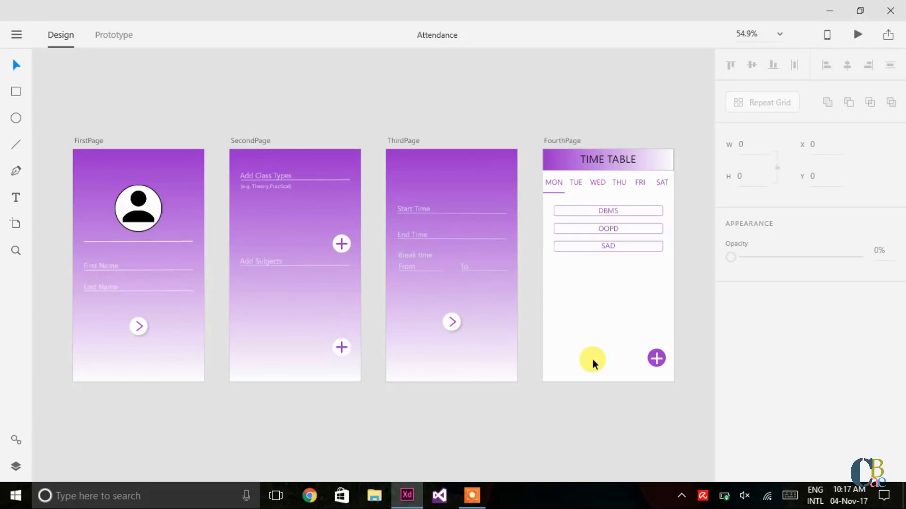
Step: Add a 360 × 640 Android Mobile artboard beside FourthPage and rename it 'Main'
left_click(14, 226)
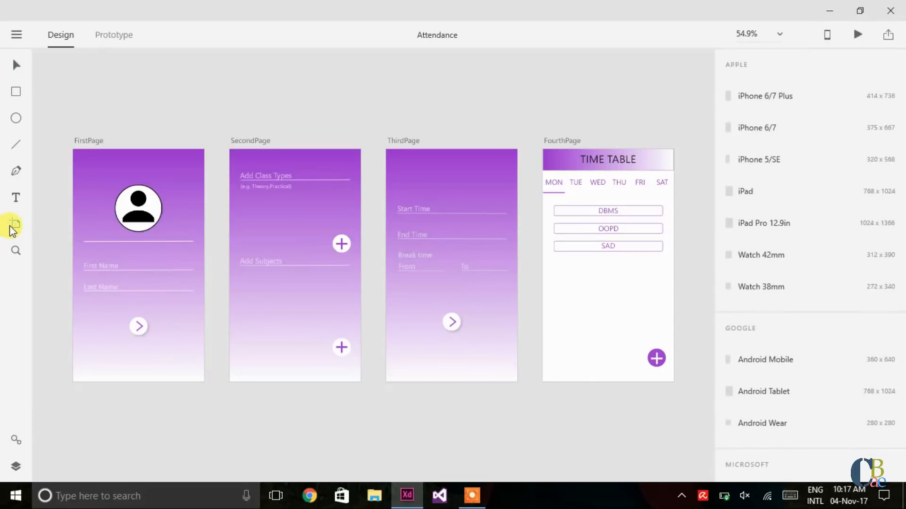
left_click(749, 360)
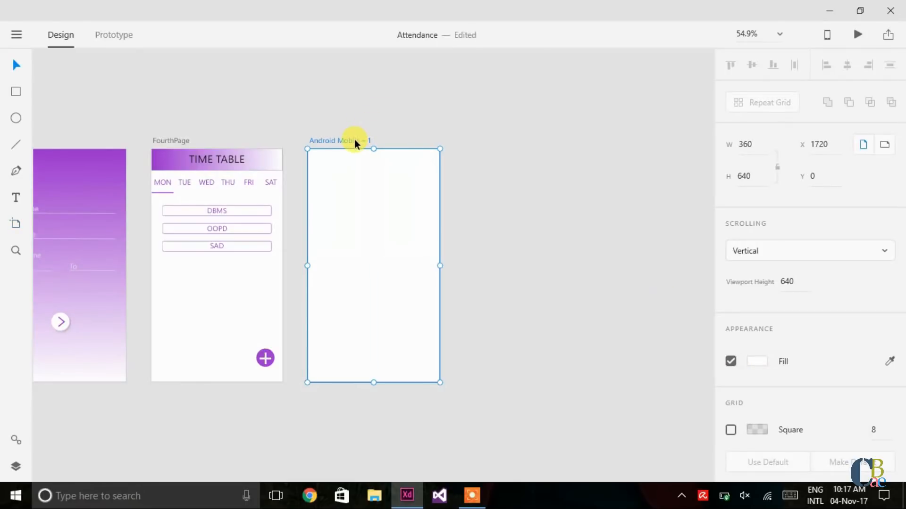
double_click(354, 141)
type("Main")
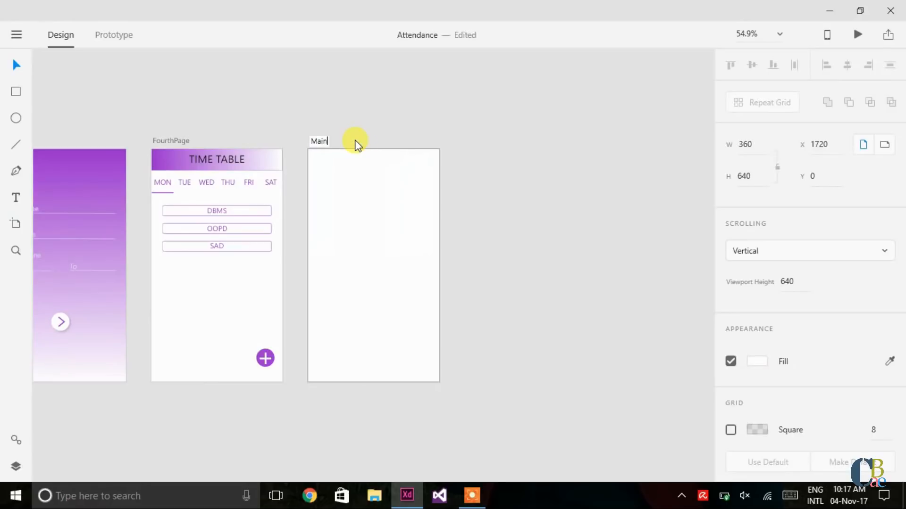
key("Return")
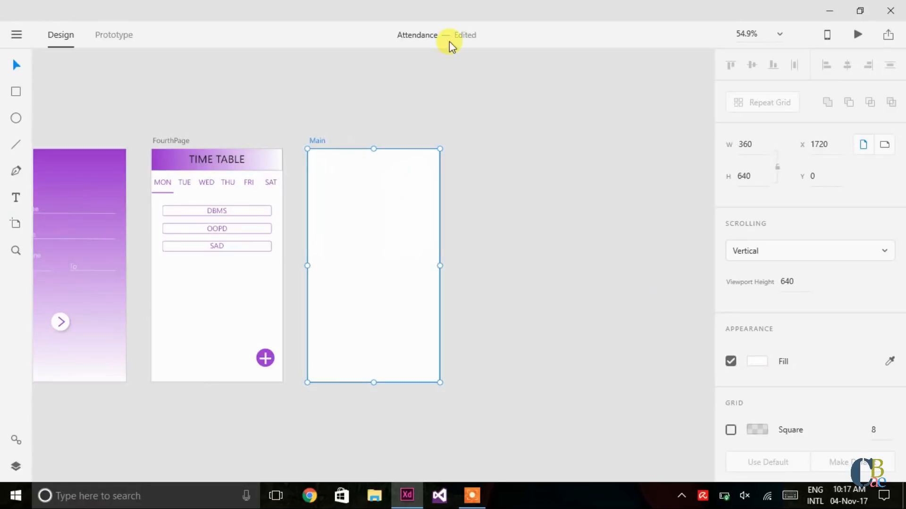
left_click(488, 184)
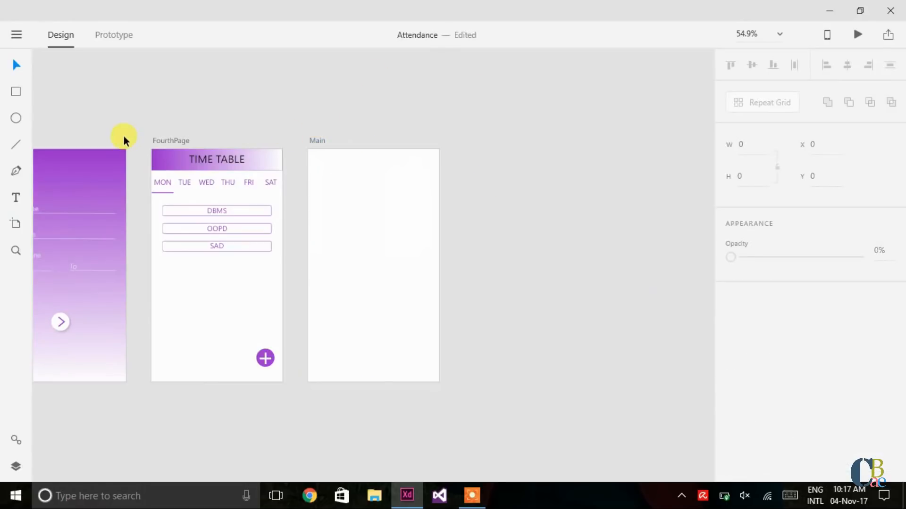
Step: Draw a 360 × 140 rectangle across the top of Main and remove its border
left_click(16, 91)
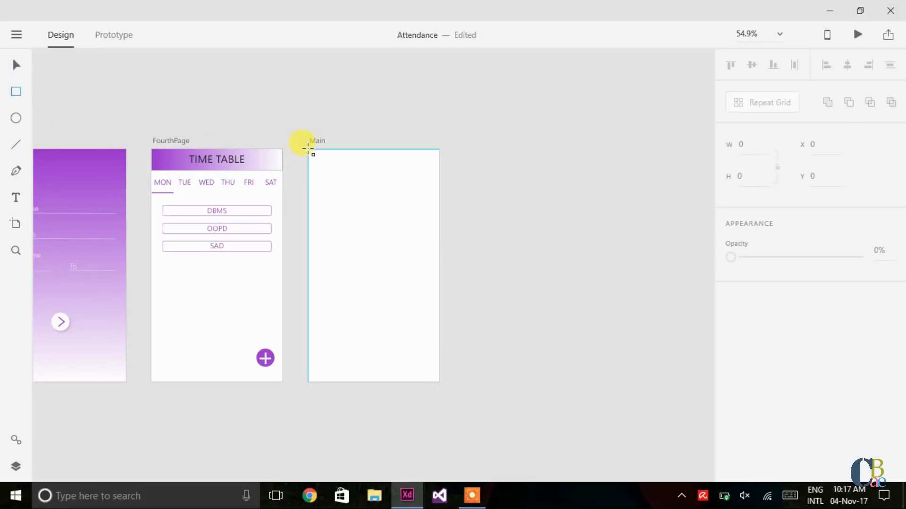
mouse_move(308, 149)
left_mouse_down()
mouse_move(318, 178)
mouse_move(440, 200)
left_mouse_up()
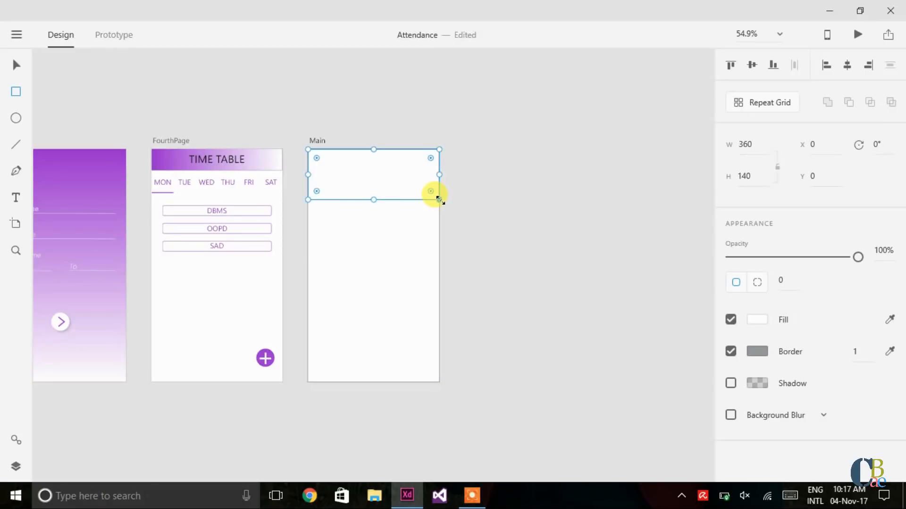
key("v")
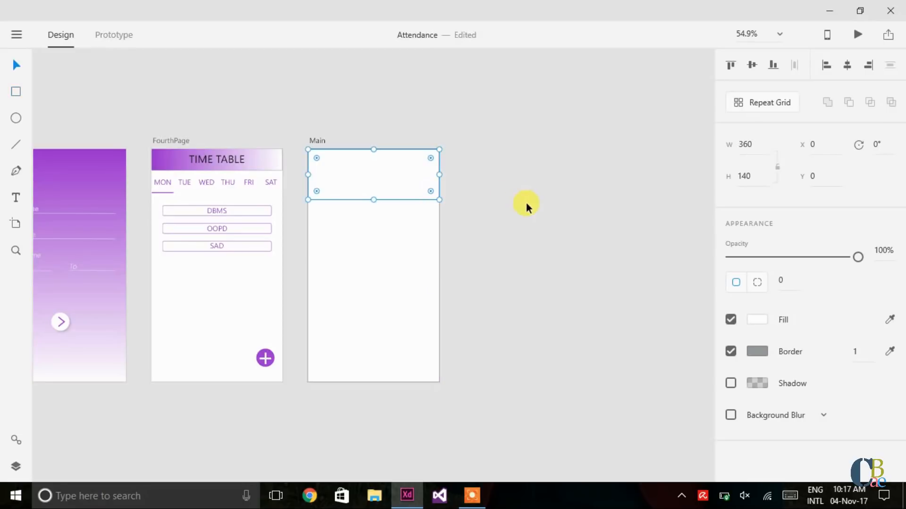
left_click(731, 352)
left_click(169, 163)
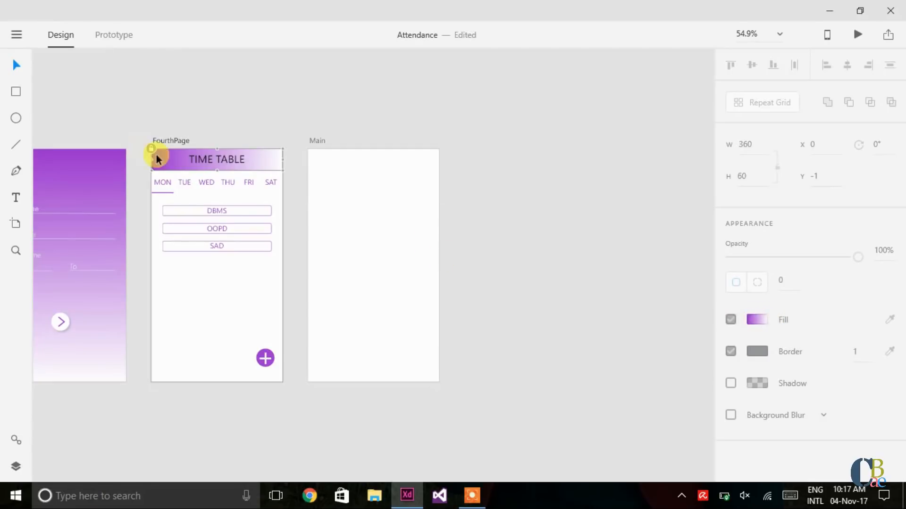
Step: Unlock the TIME TABLE header rectangle and inspect its gradient fill colours
right_click(194, 162)
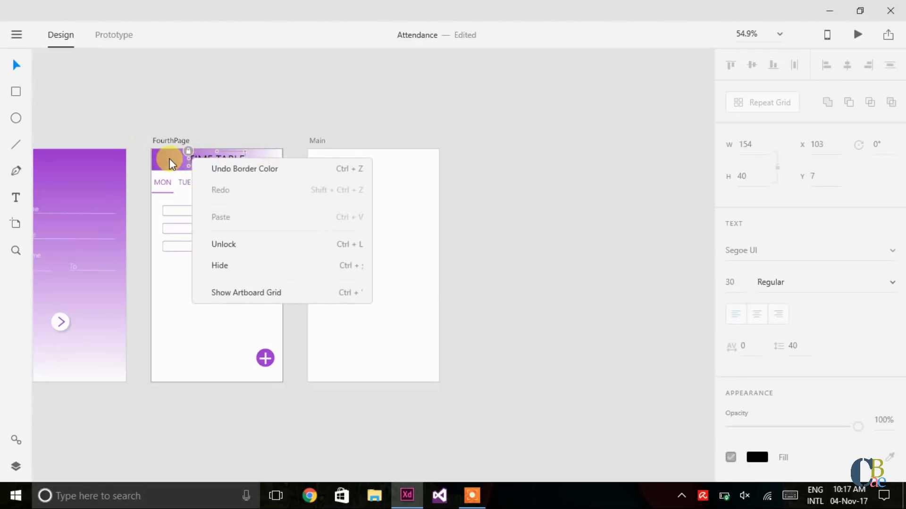
left_click(169, 158)
right_click(169, 159)
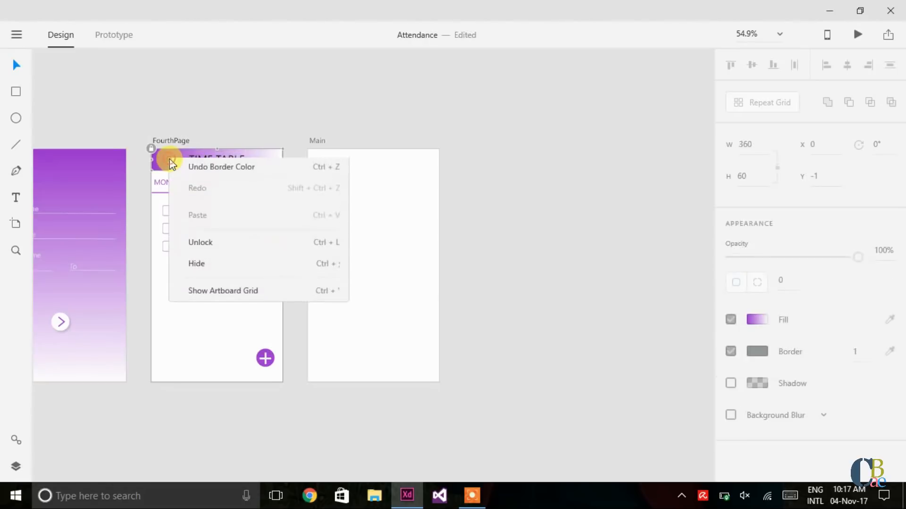
left_click(209, 244)
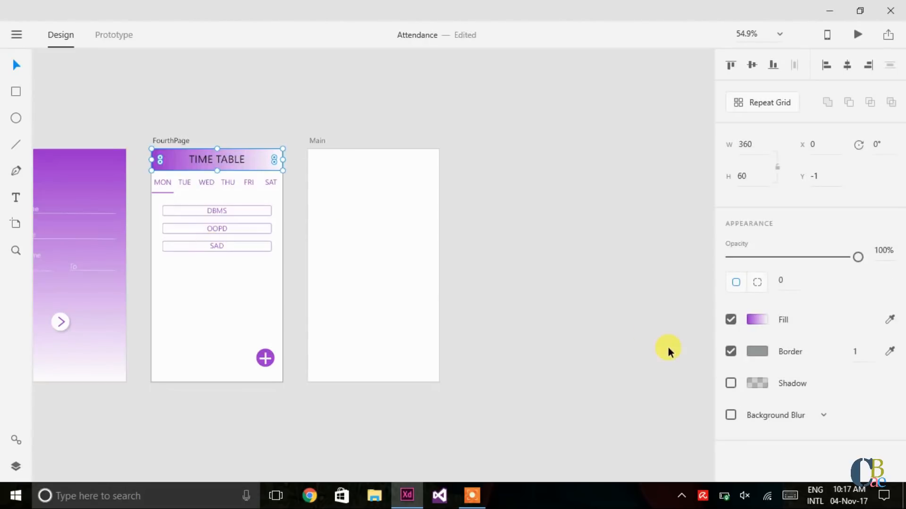
left_click(755, 321)
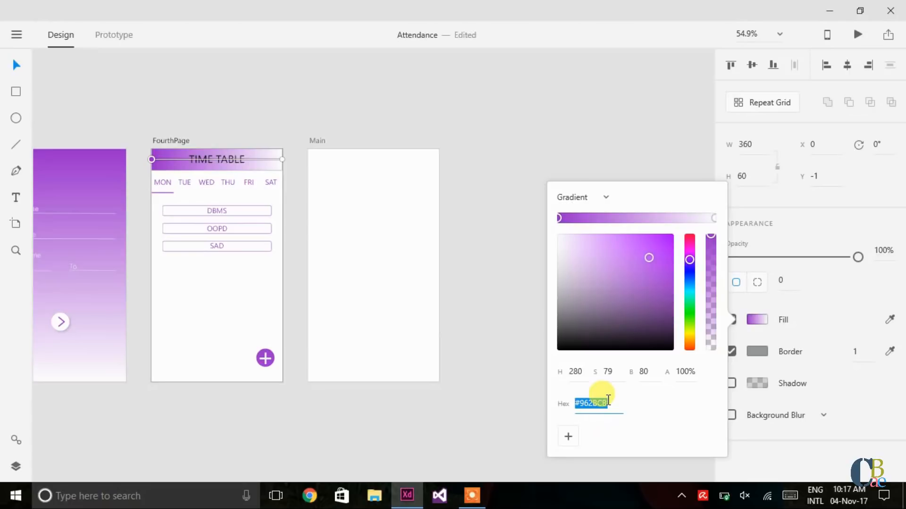
left_click(512, 219)
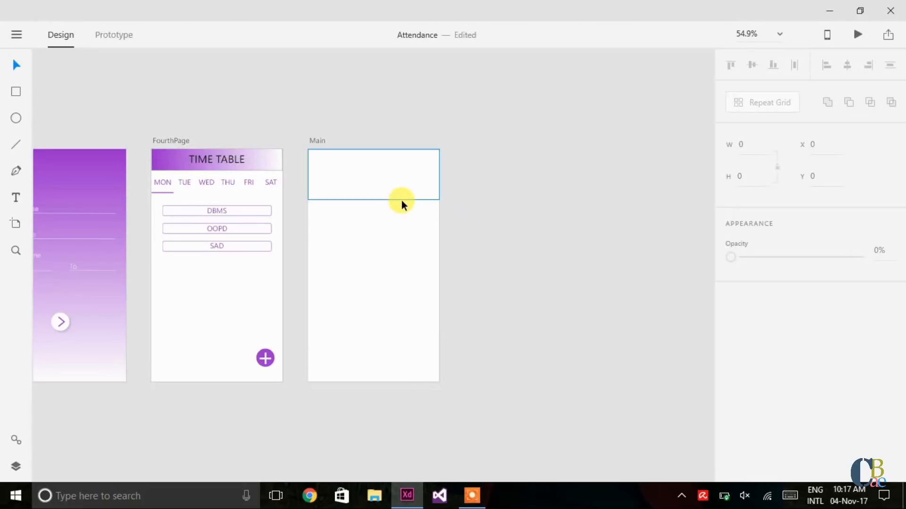
Step: Change the Main header rectangle's fill to a left-to-right horizontal gradient
left_click(401, 200)
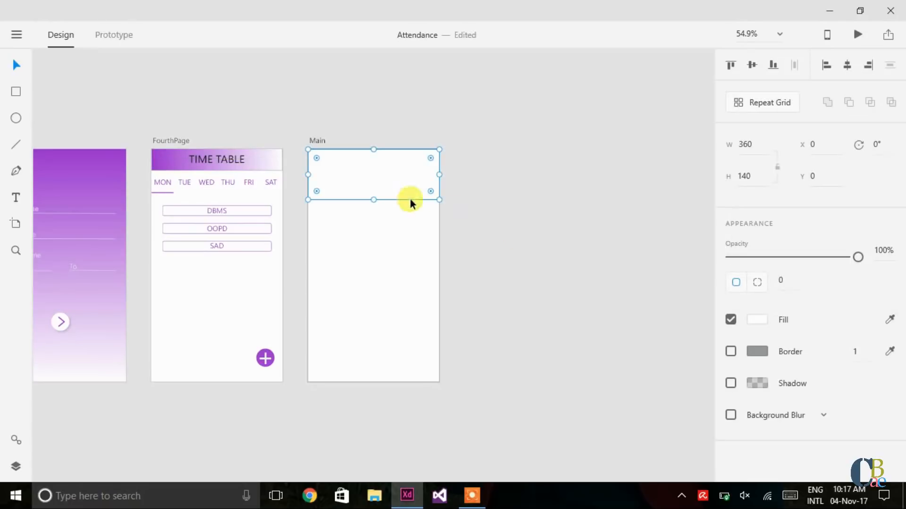
left_click(754, 320)
left_click(600, 208)
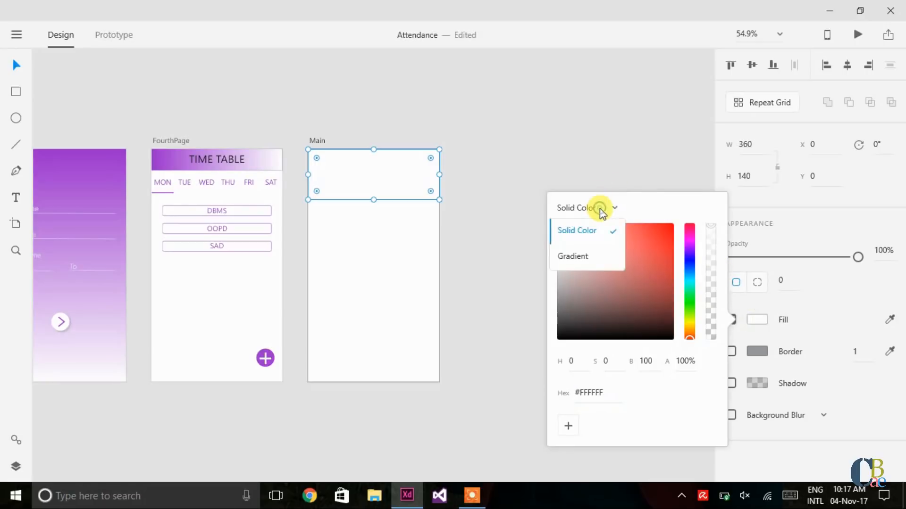
left_click(590, 251)
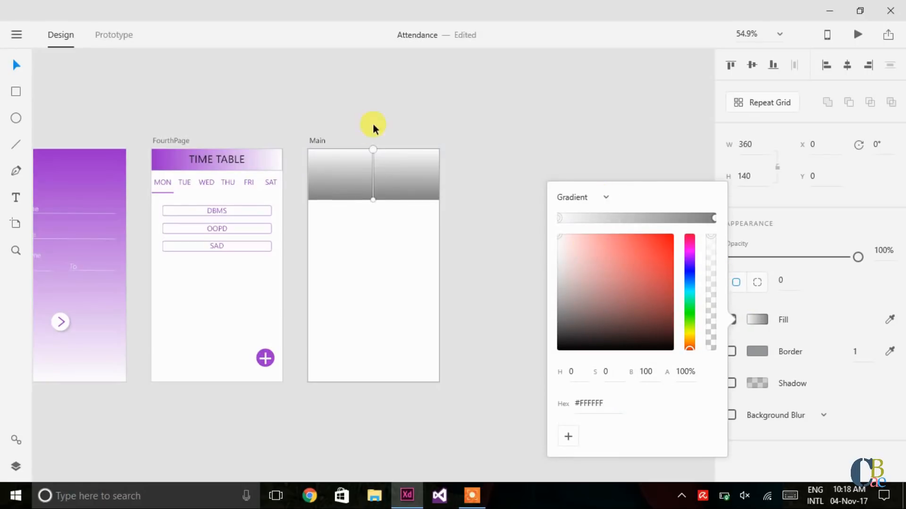
left_click(373, 199)
left_click_drag(373, 198, 310, 177)
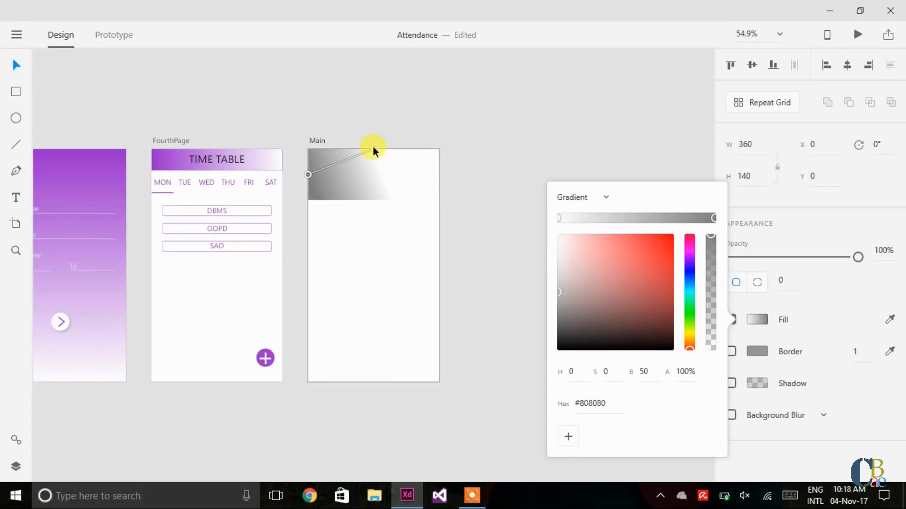
left_click_drag(373, 148, 439, 177)
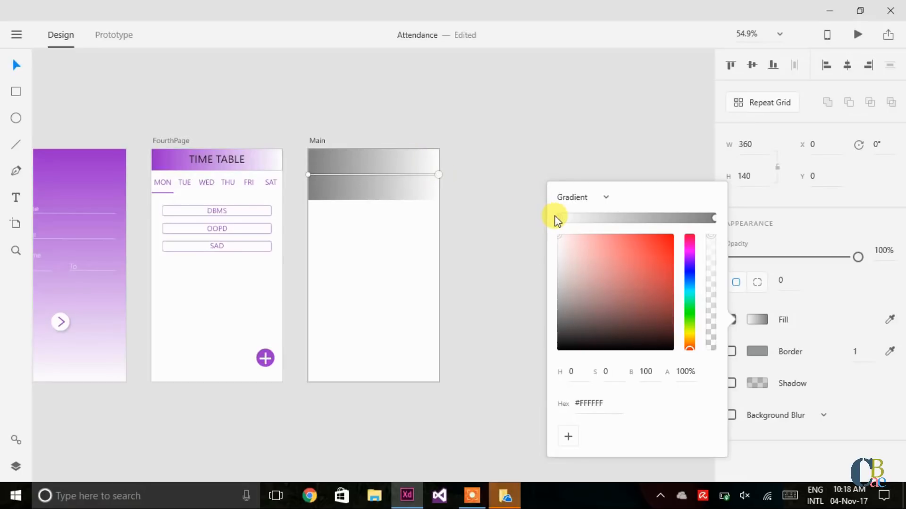
Step: Set the gradient's right stop to #962BCB and keep the left stop white #FFFFFF
left_click(715, 217)
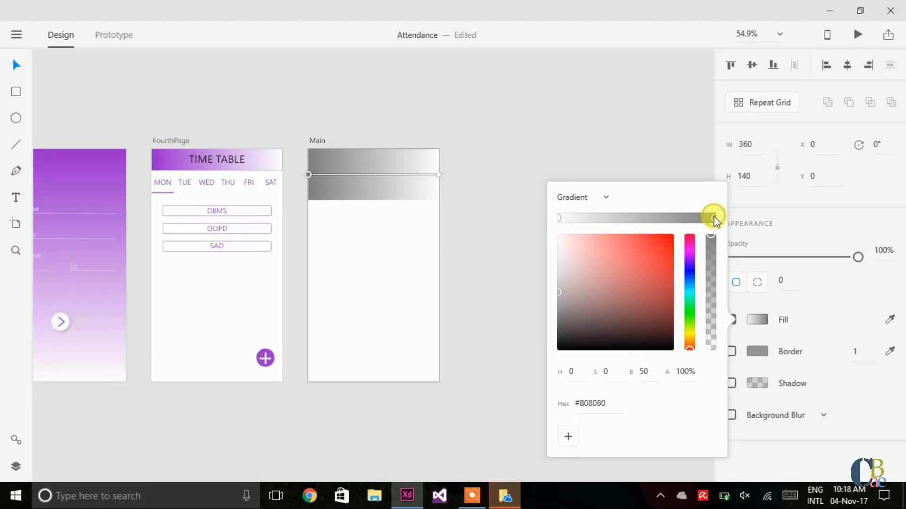
left_click(608, 404)
left_click_drag(608, 403, 576, 404)
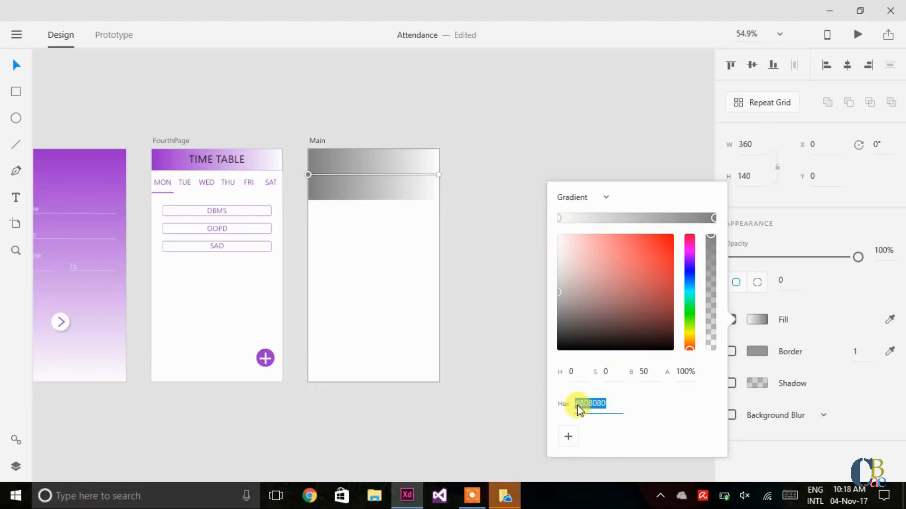
type("#962BCB")
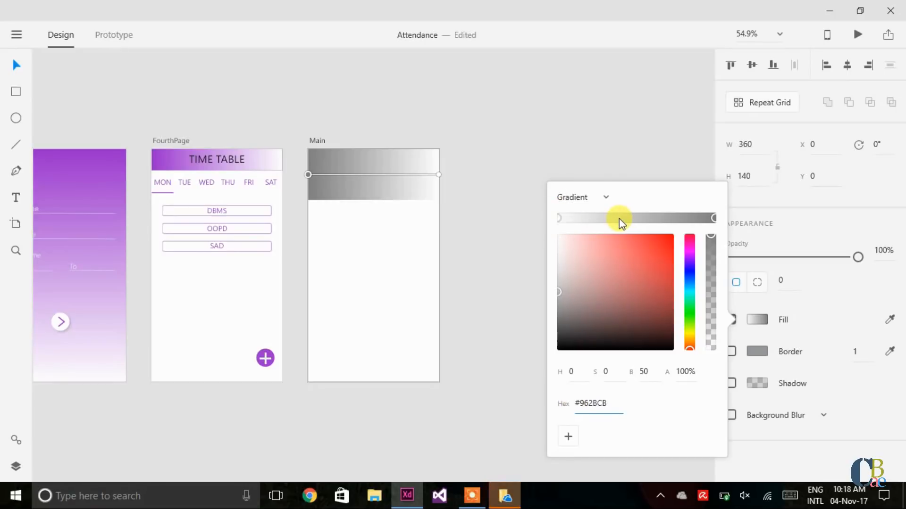
key("Return")
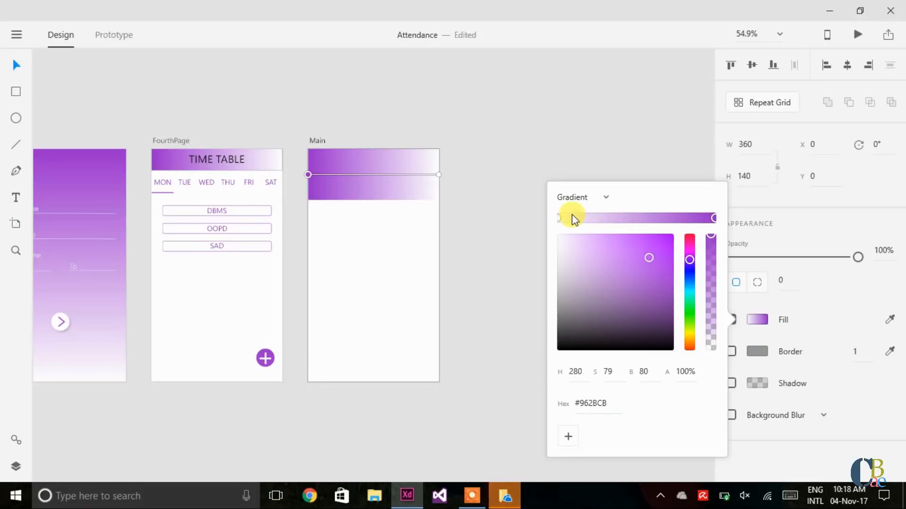
left_click(559, 217)
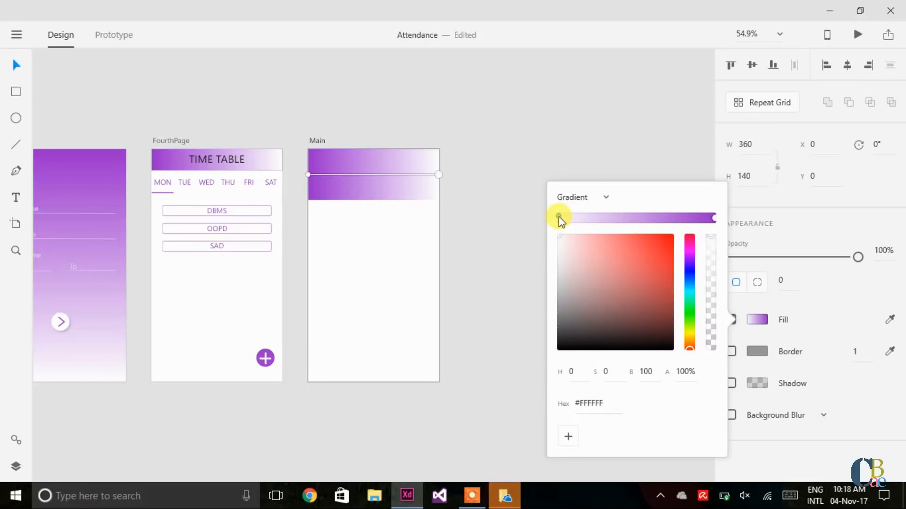
left_click_drag(559, 236, 546, 234)
left_click(517, 312)
Step: Unlock the profile avatar circle on FirstPage
scroll(517, 310, "left", 3)
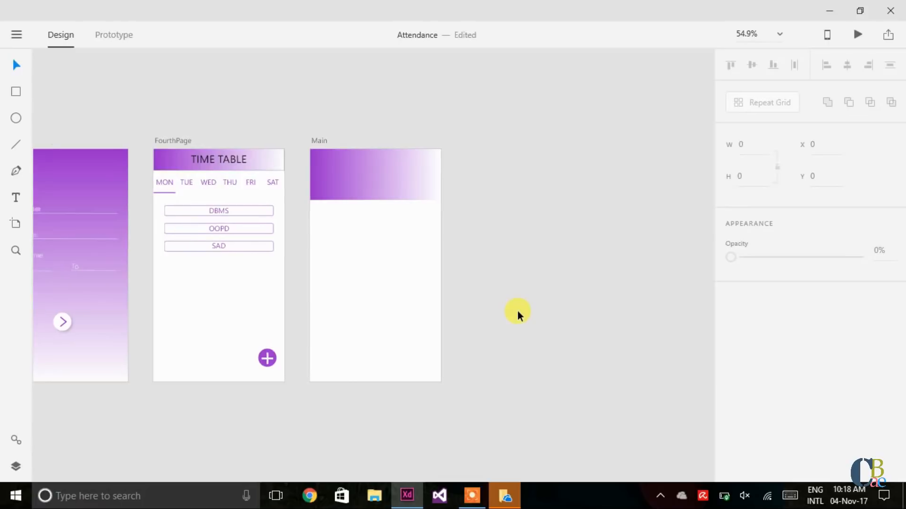
scroll(517, 311, "left", 2)
scroll(517, 311, "left", 10)
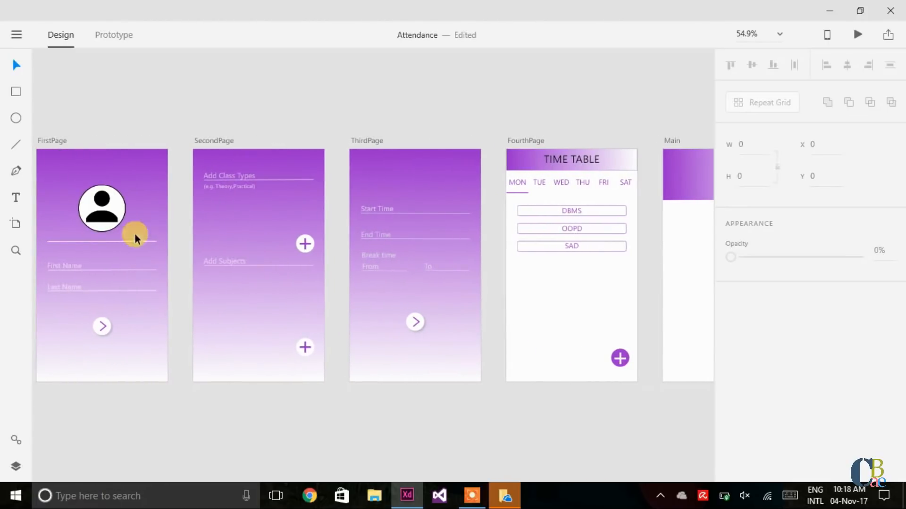
left_click(99, 198)
right_click(99, 199)
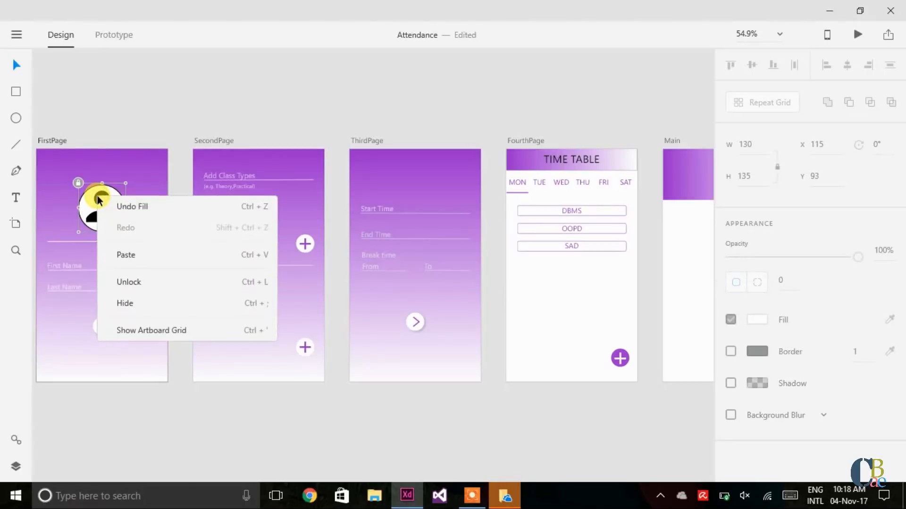
left_click(128, 281)
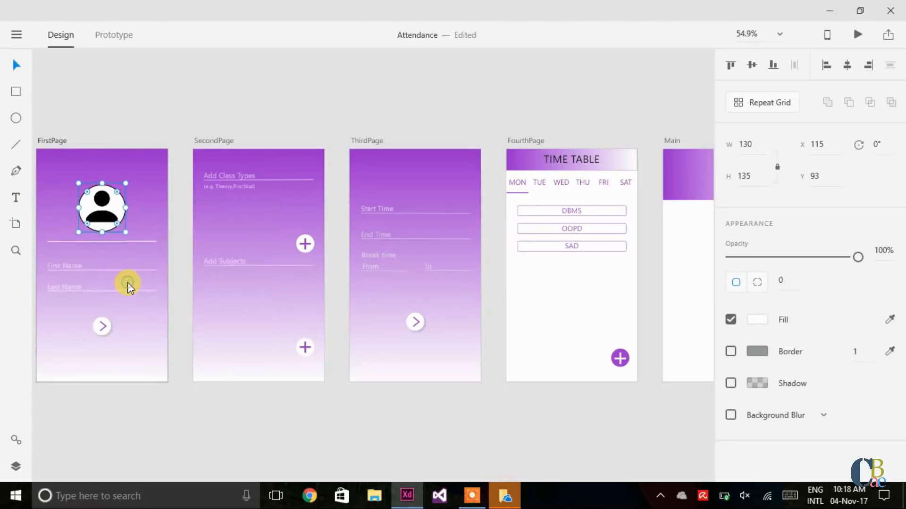
right_click(106, 200)
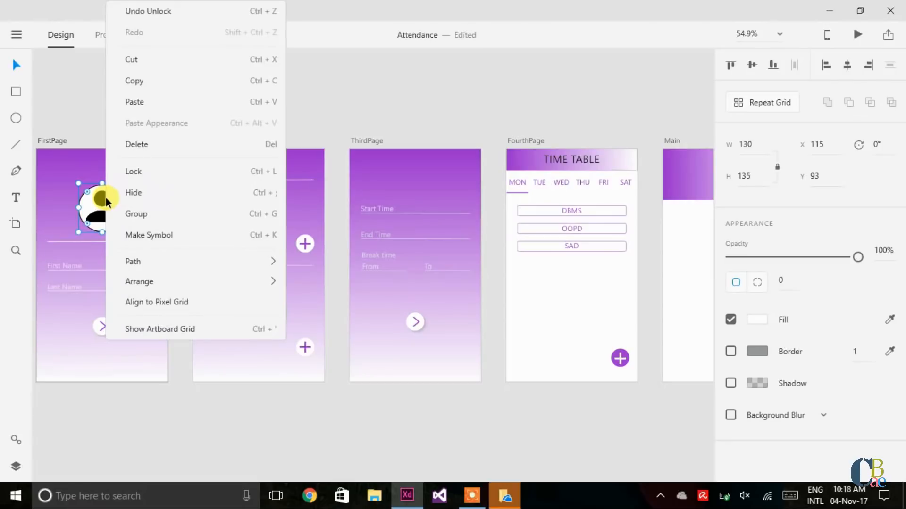
left_click(101, 207)
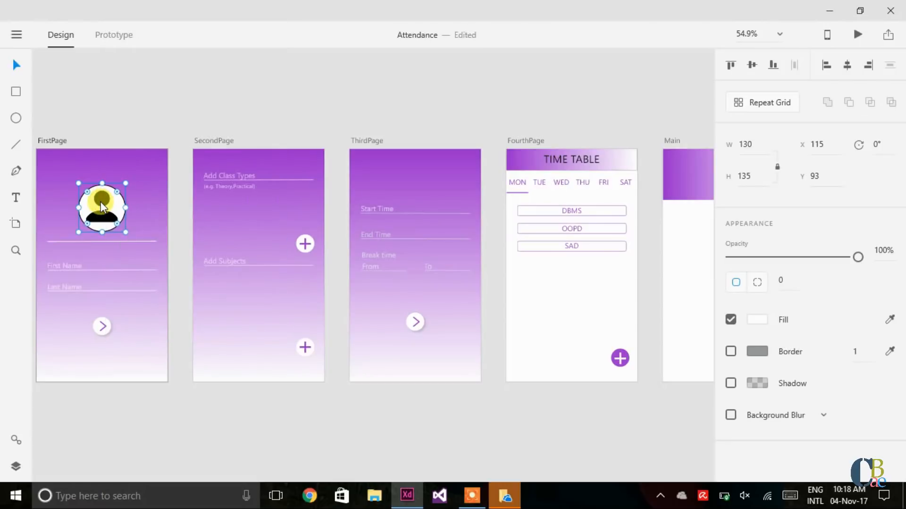
left_click(461, 100)
Step: Paste the avatar circle into Main and place it at the header's top-left
scroll(462, 101, "right", 5)
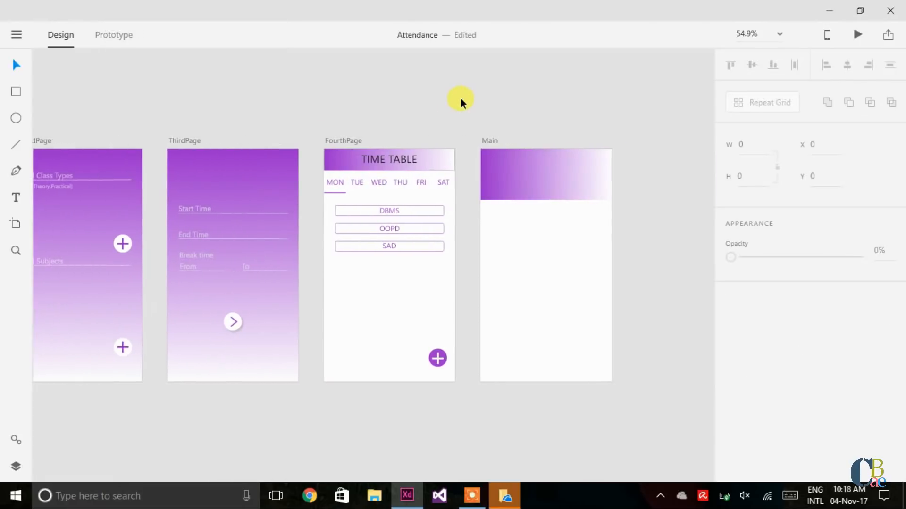
left_click(520, 176)
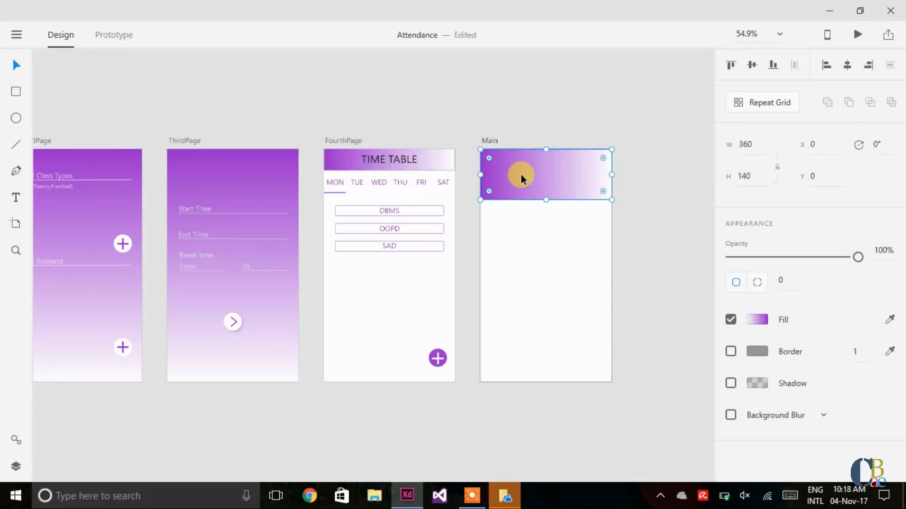
key("ctrl+v")
left_click_drag(541, 210, 516, 177)
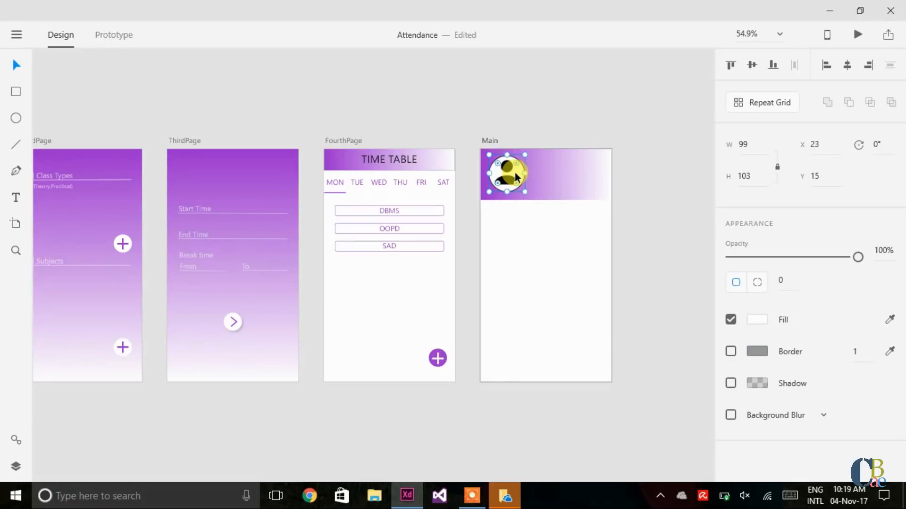
Step: Type the user's name in a new text box and move it into the header
left_click(398, 111)
left_click(16, 197)
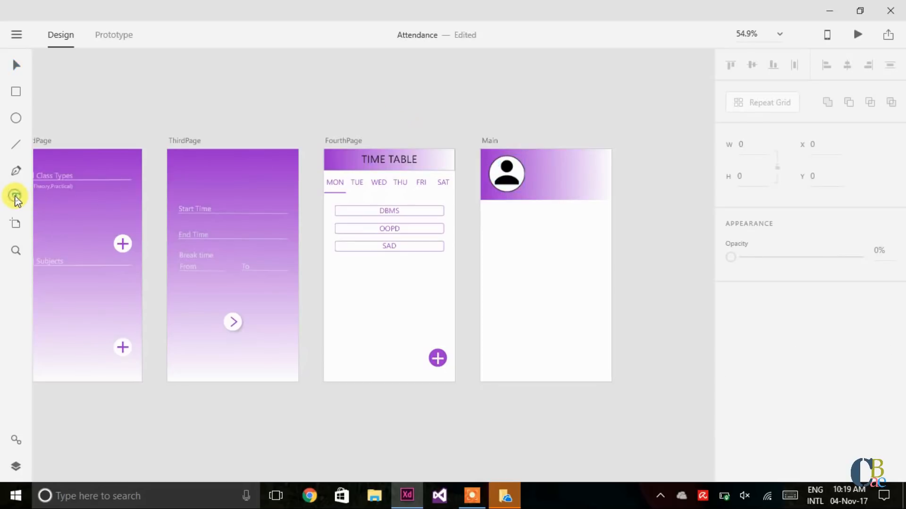
left_click(529, 272)
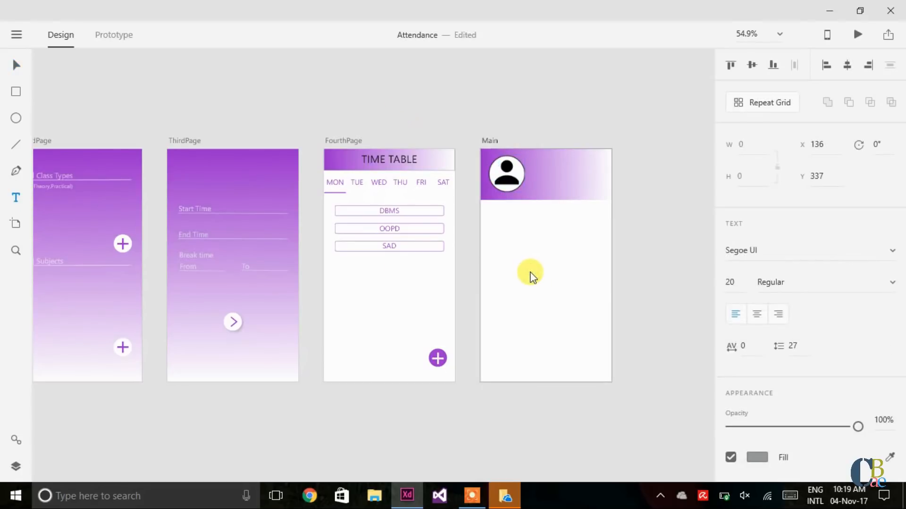
key("Escape")
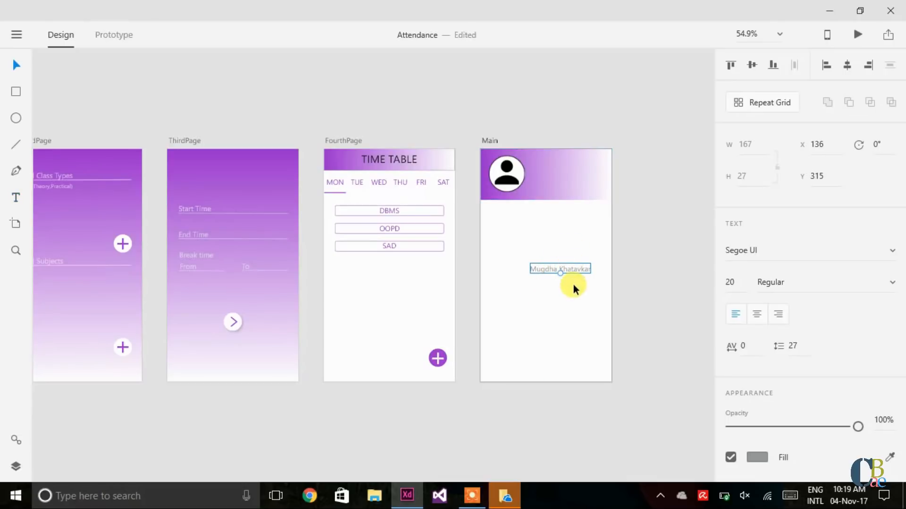
left_click_drag(573, 265, 579, 164)
Step: Set the name to font size 25 with a black fill, positioned beside the avatar
left_click(732, 283)
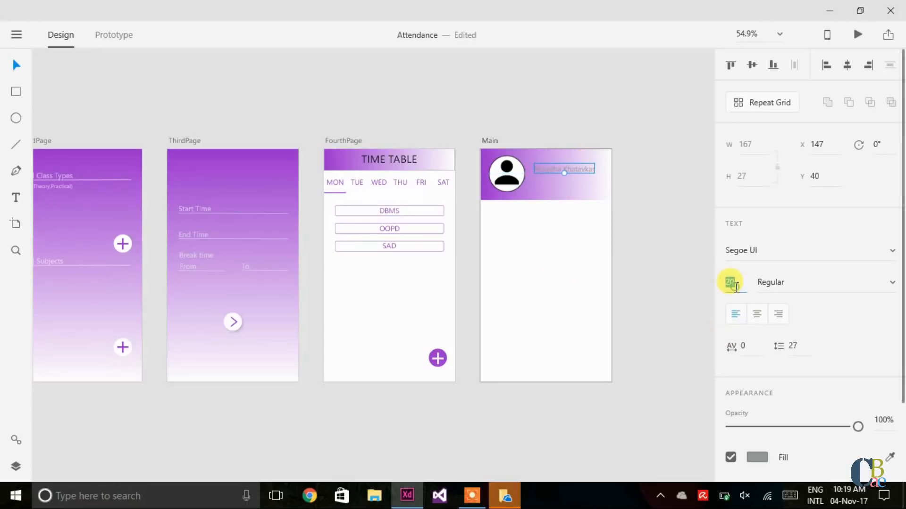
type("30")
key("Return")
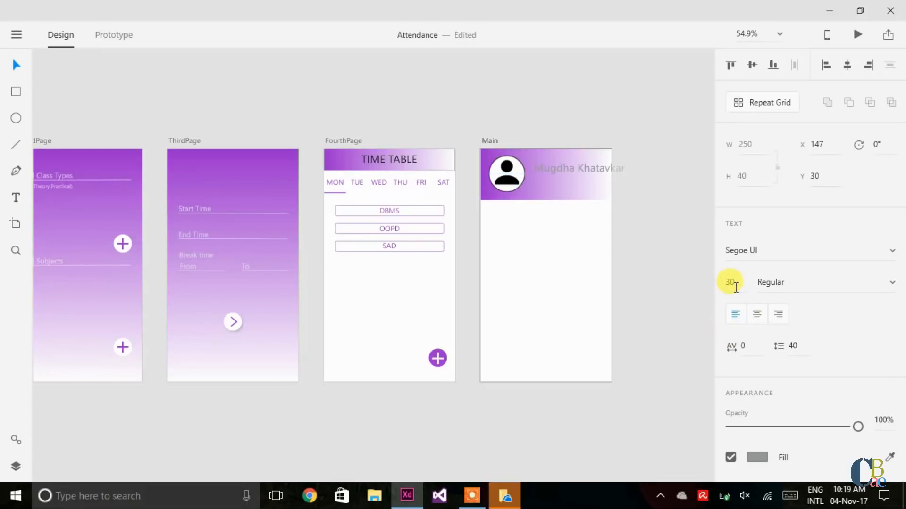
left_click_drag(598, 166, 584, 164)
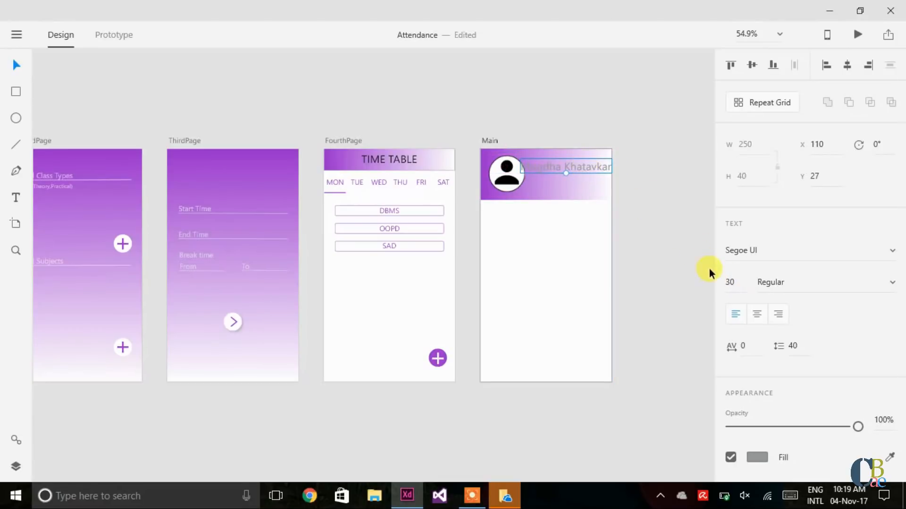
left_click(733, 280)
type("25")
key("Return")
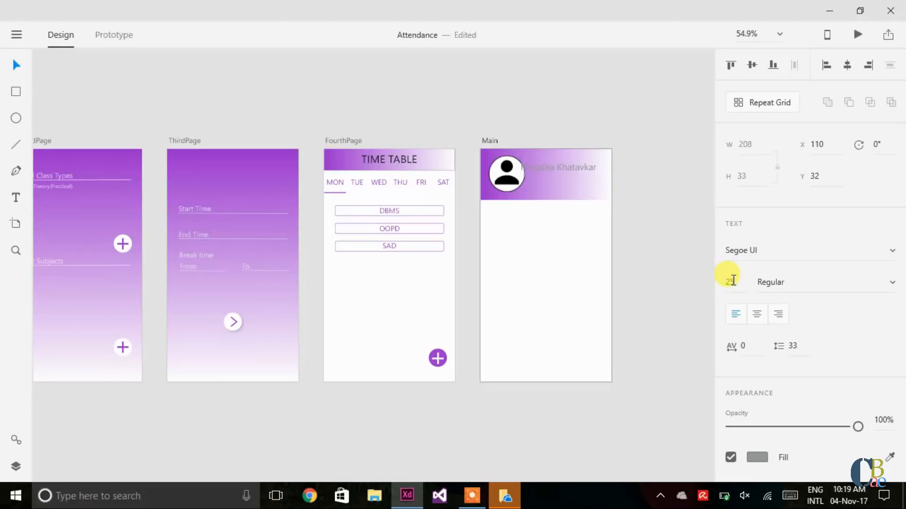
left_click_drag(566, 165, 566, 169)
key("Right")
key("Right")
key("Right")
key("Right")
key("Right")
key("Right")
key("Right")
key("Right")
key("Right")
key("Right")
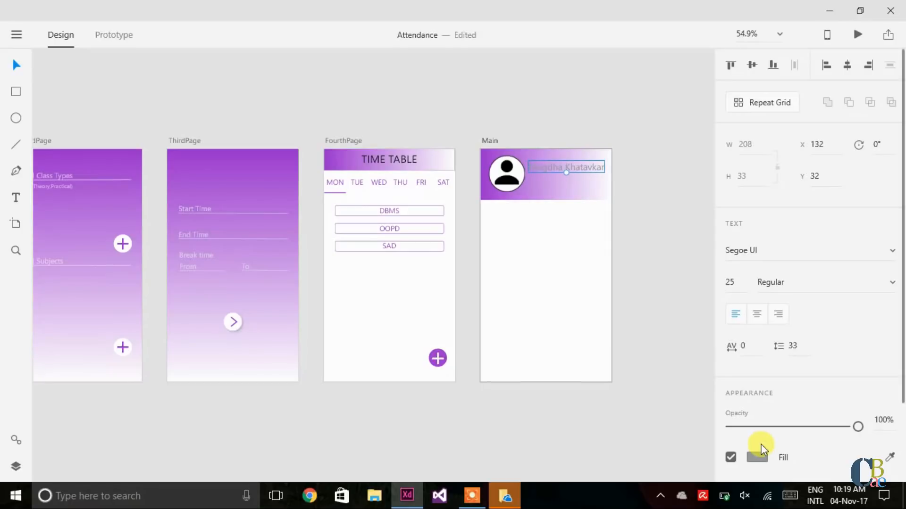
left_click(754, 458)
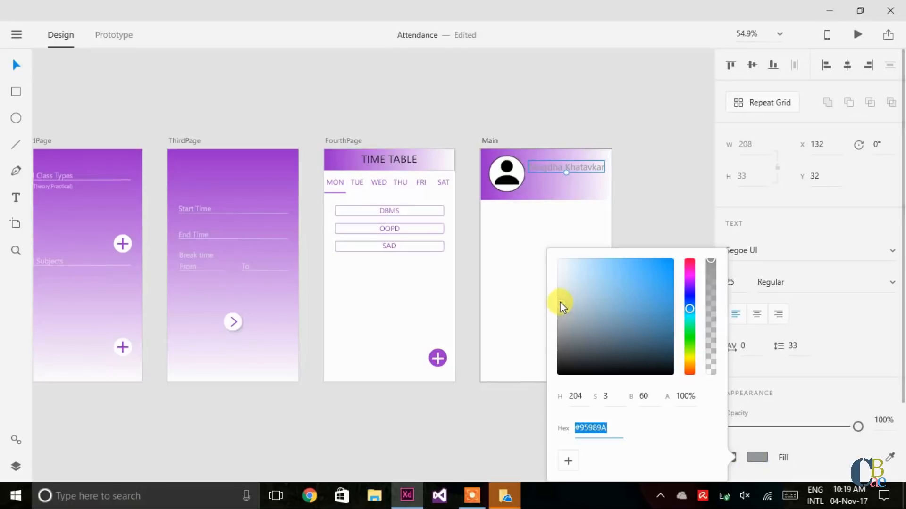
left_click_drag(559, 301, 547, 394)
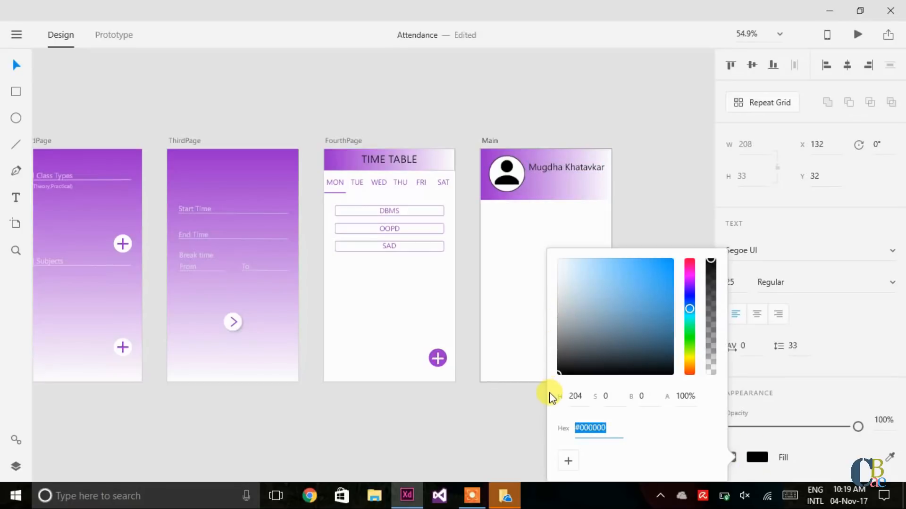
left_click(520, 284)
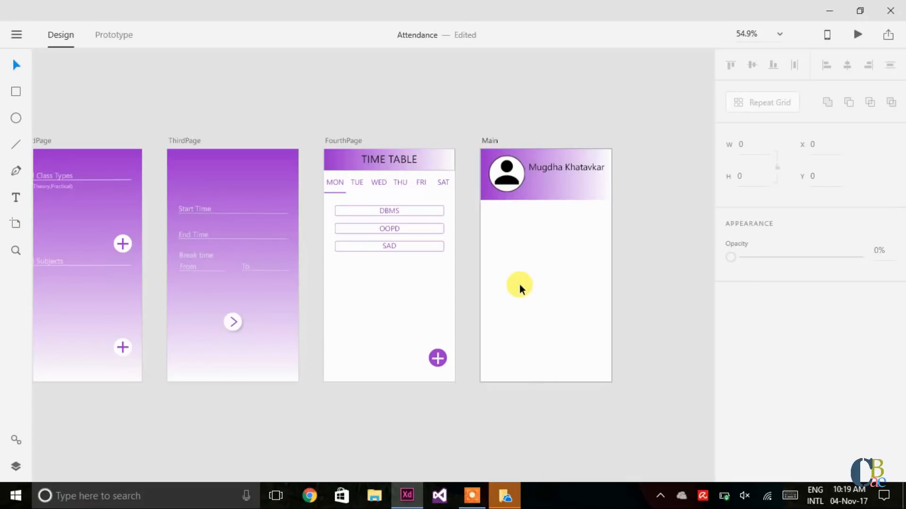
Step: Type '62.53%' in a new text box and move it under the name
left_click(14, 198)
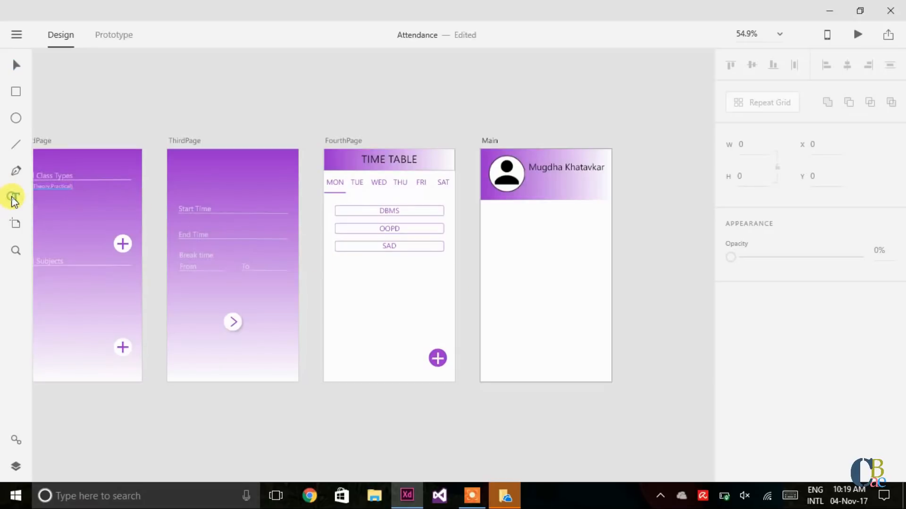
left_click(533, 284)
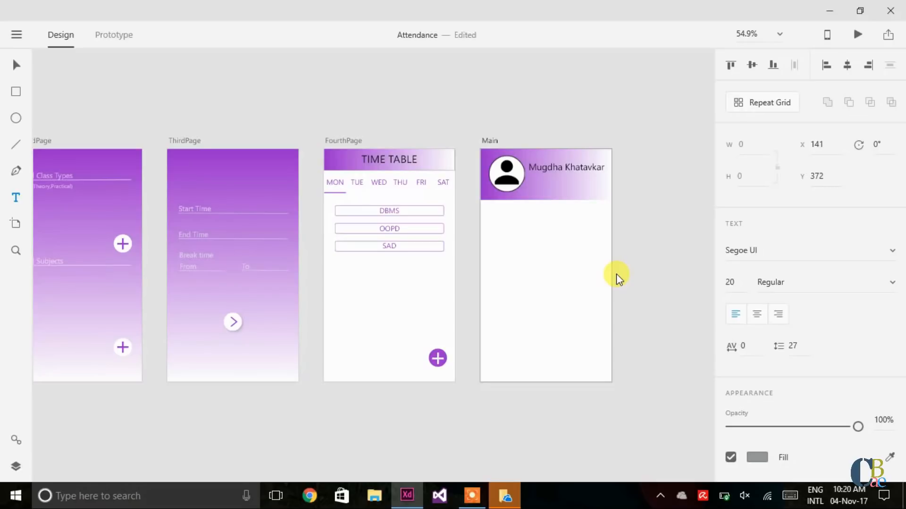
type("62.53")
key("BackSpace")
type("3%")
key("Escape")
left_click_drag(548, 281, 546, 179)
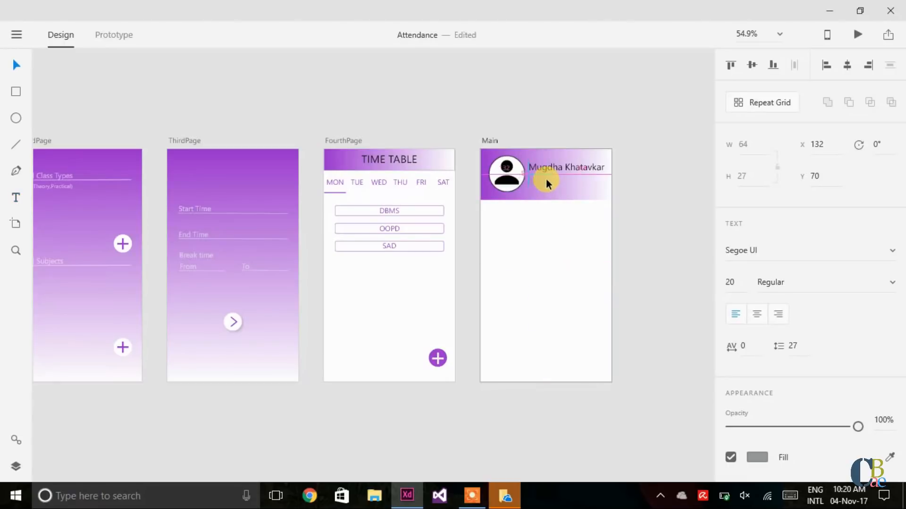
Step: Set the 62.53% text to font size 25 with a black fill
left_click(734, 278)
type("5")
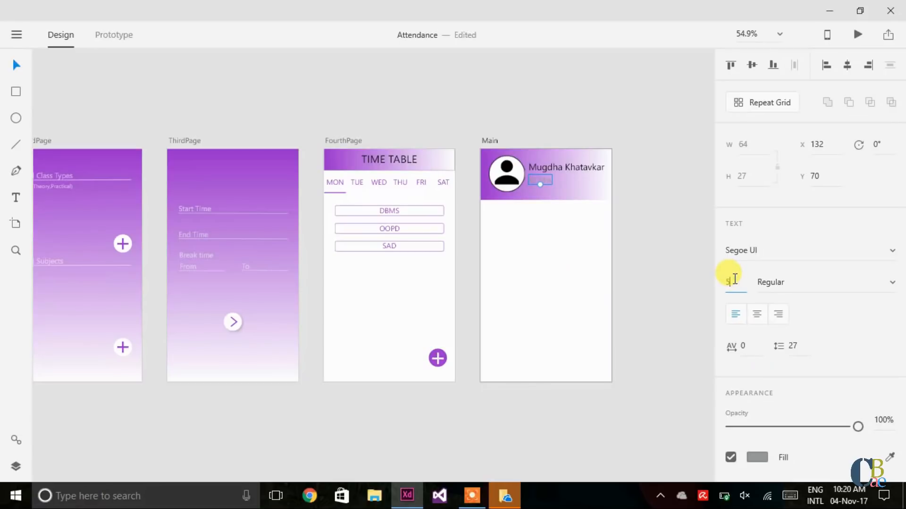
key("Return")
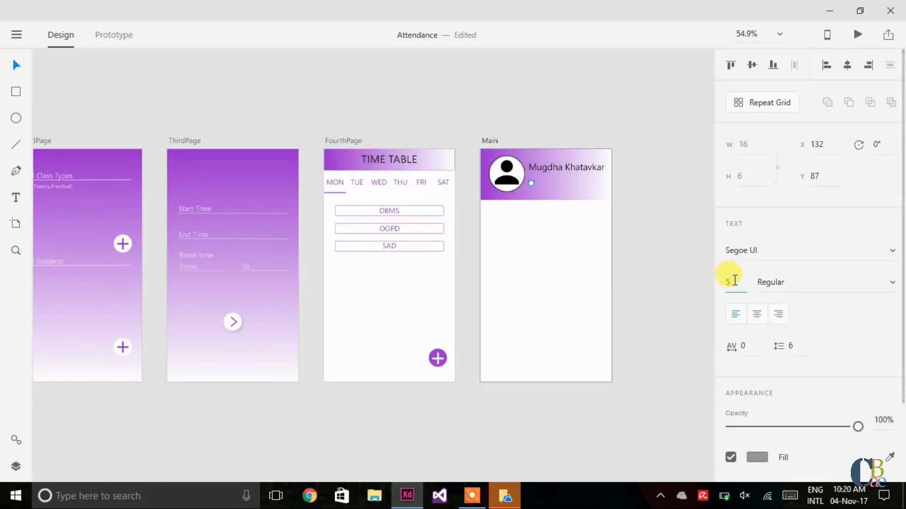
type("2")
key("Return")
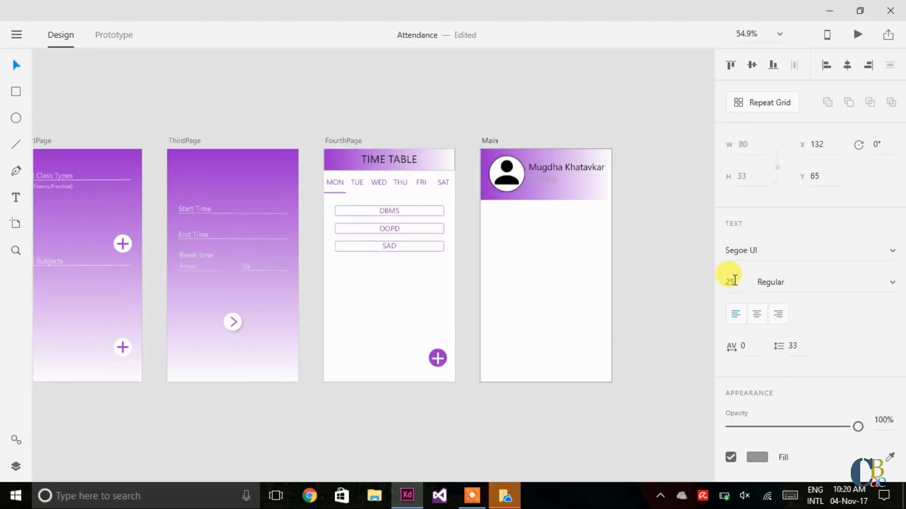
left_click(756, 458)
left_click_drag(559, 307, 553, 382)
left_click(516, 307)
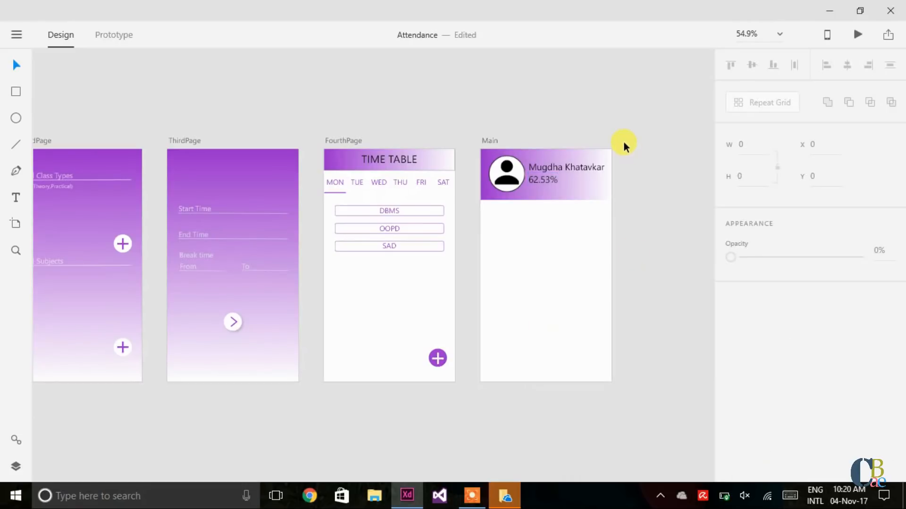
Step: Draw a small ellipse on Main and size it to a 10 × 10 circle
left_click(13, 118)
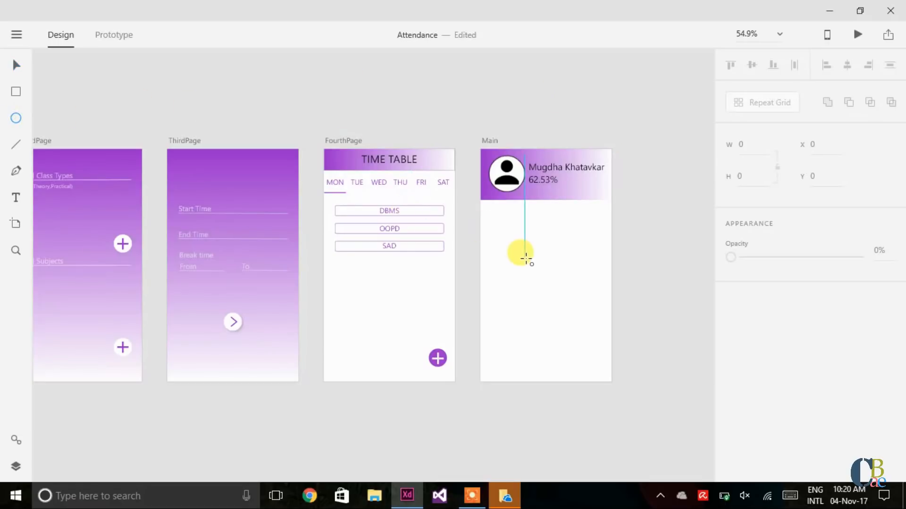
mouse_move(525, 258)
left_mouse_down()
mouse_move(531, 265)
mouse_move(524, 260)
left_mouse_up()
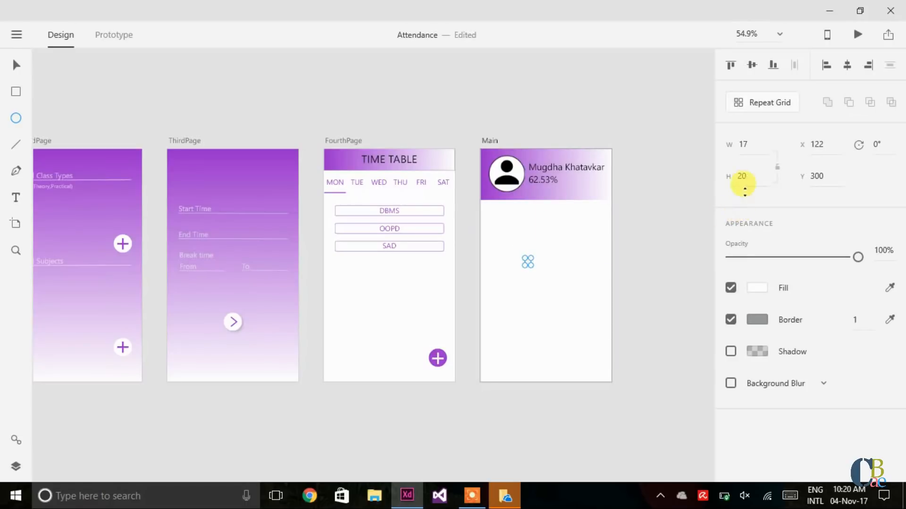
left_click(750, 141)
type("10")
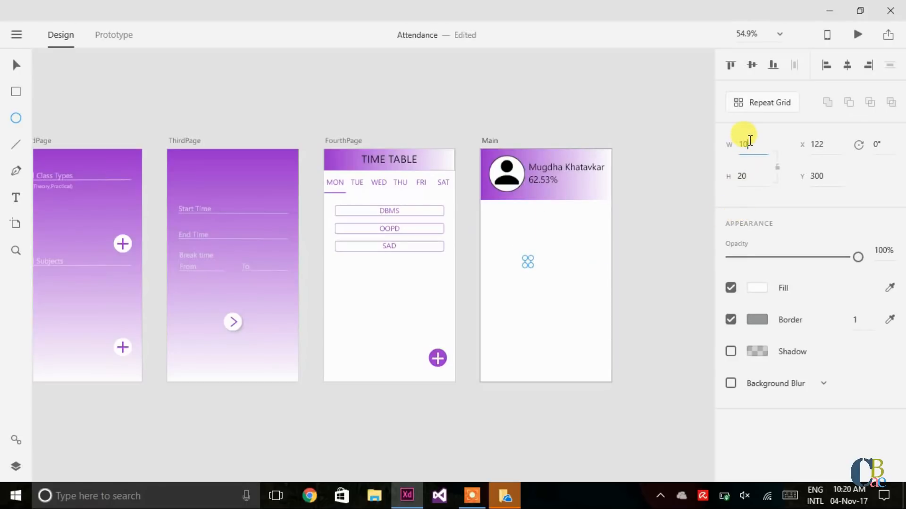
key("Return")
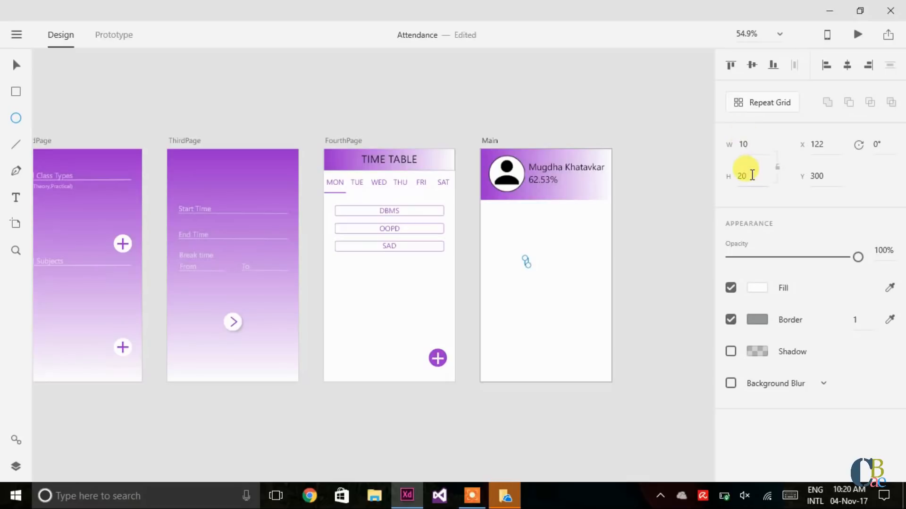
left_click(751, 176)
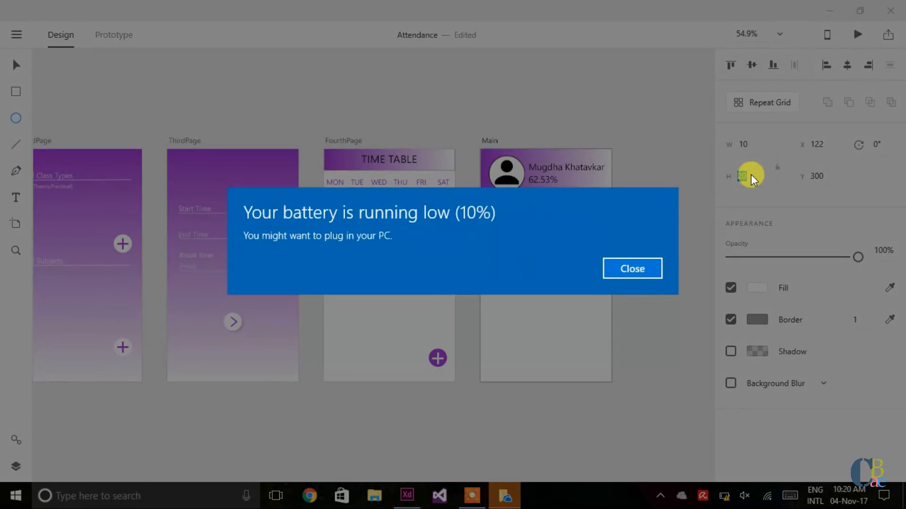
key("Return")
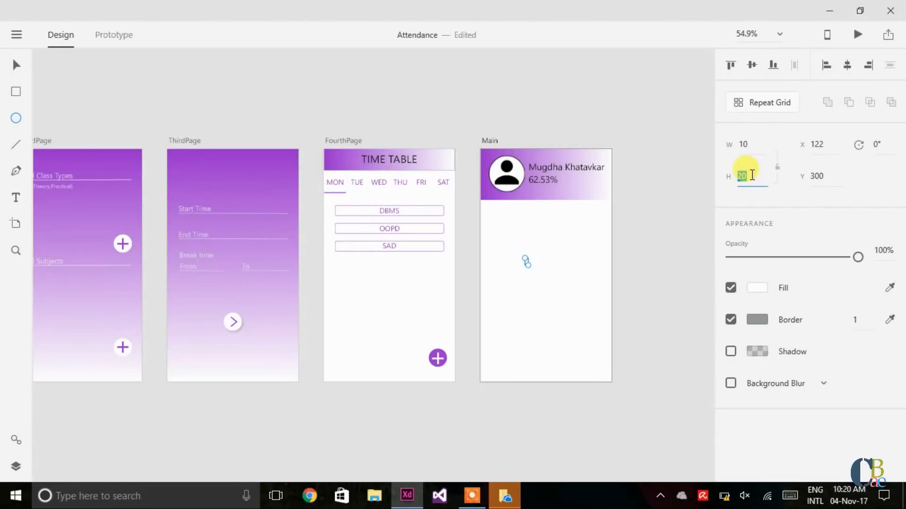
type("10")
key("Return")
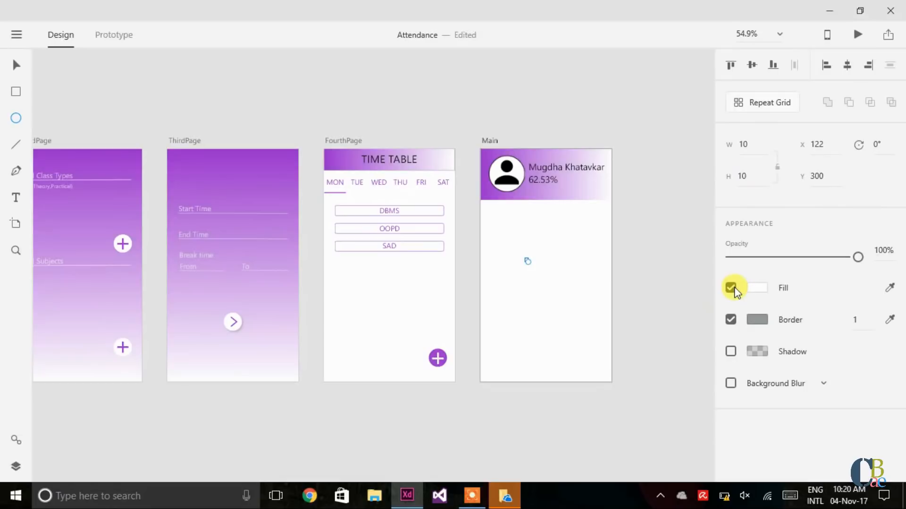
Step: Fill the circle with the header's purple using the eyedropper and remove its border
left_click(753, 288)
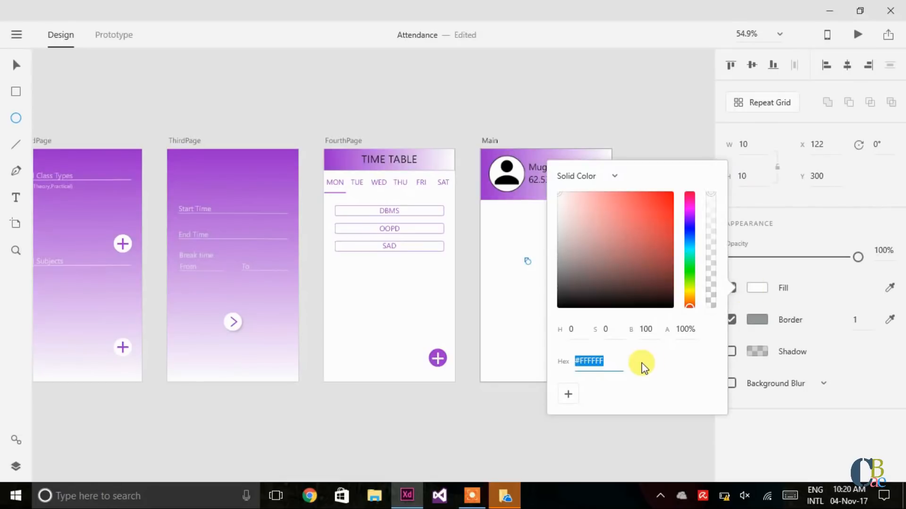
double_click(611, 361)
left_click(657, 44)
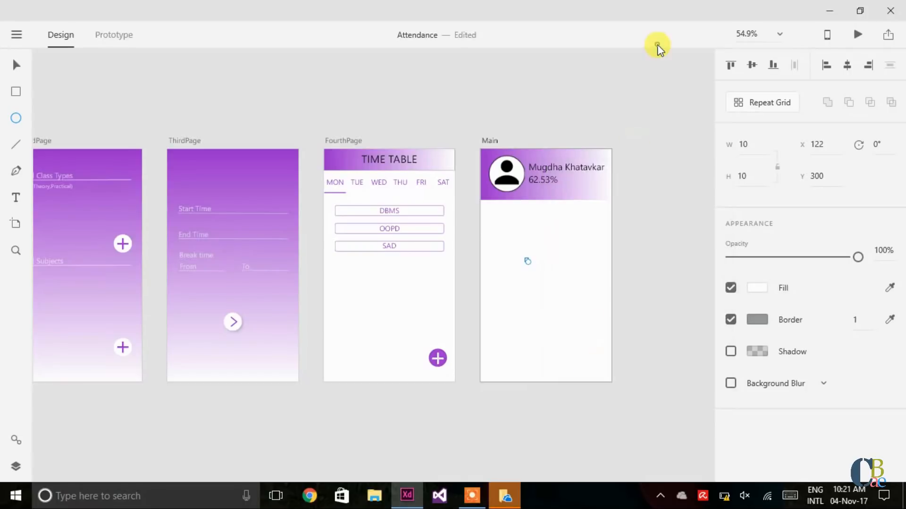
left_click(890, 288)
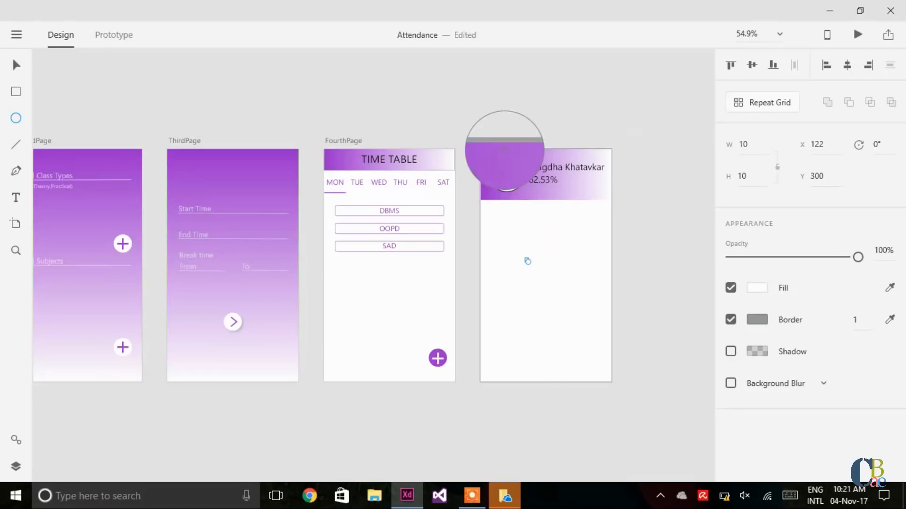
left_click(505, 150)
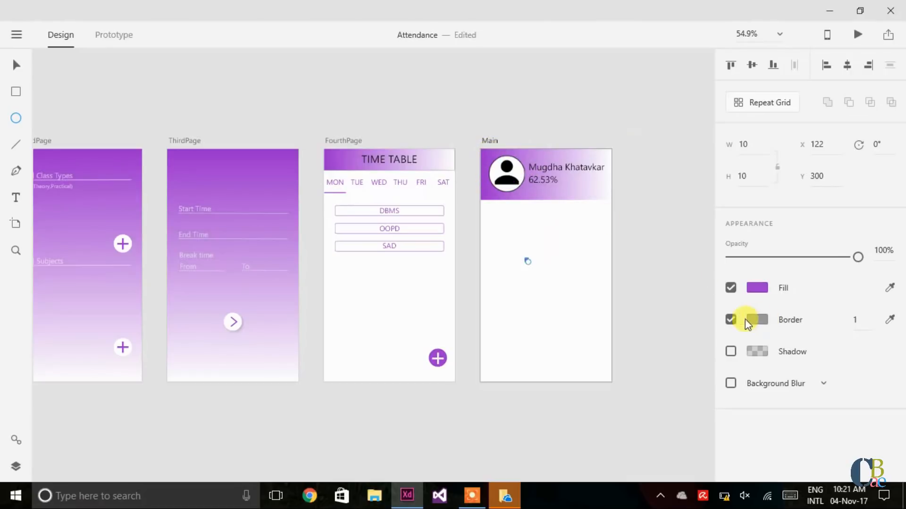
left_click(730, 319)
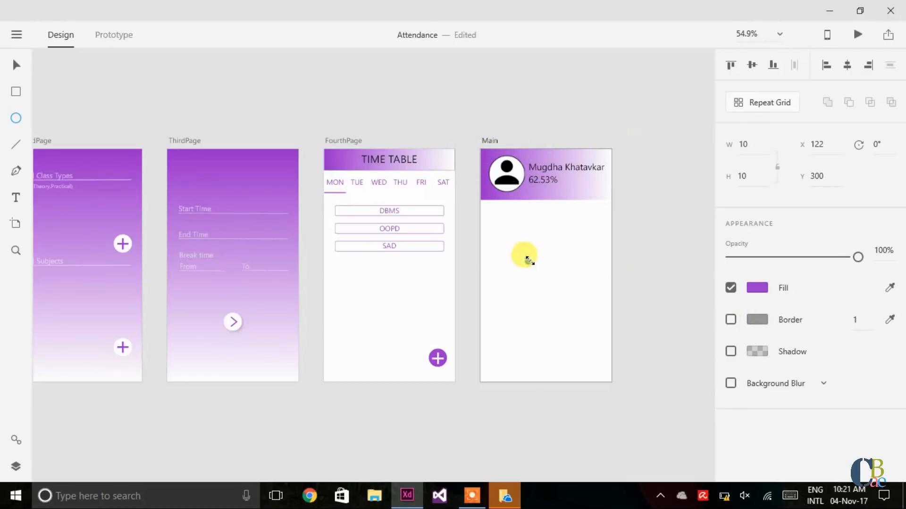
Step: Repeat the dot three times horizontally, ungroup the grid, and move the dots to the header's top-right
key("v")
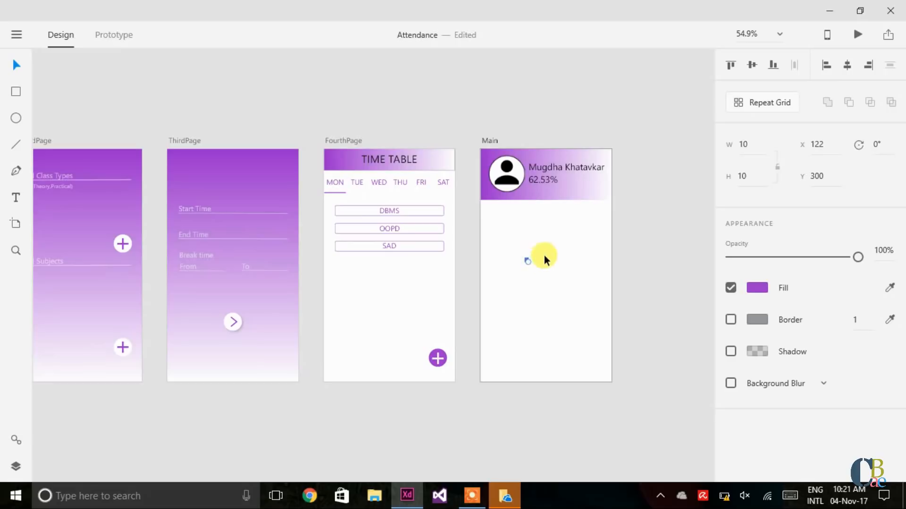
left_click(758, 111)
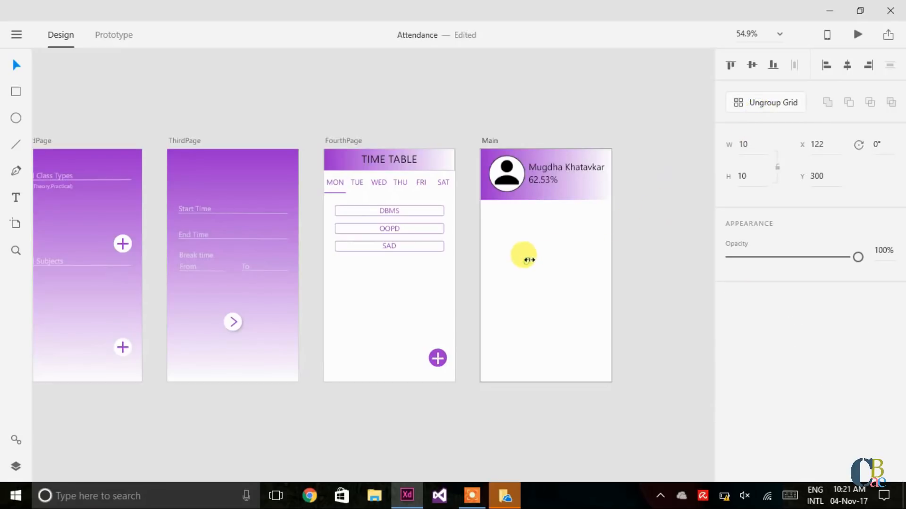
left_click_drag(528, 260, 552, 257)
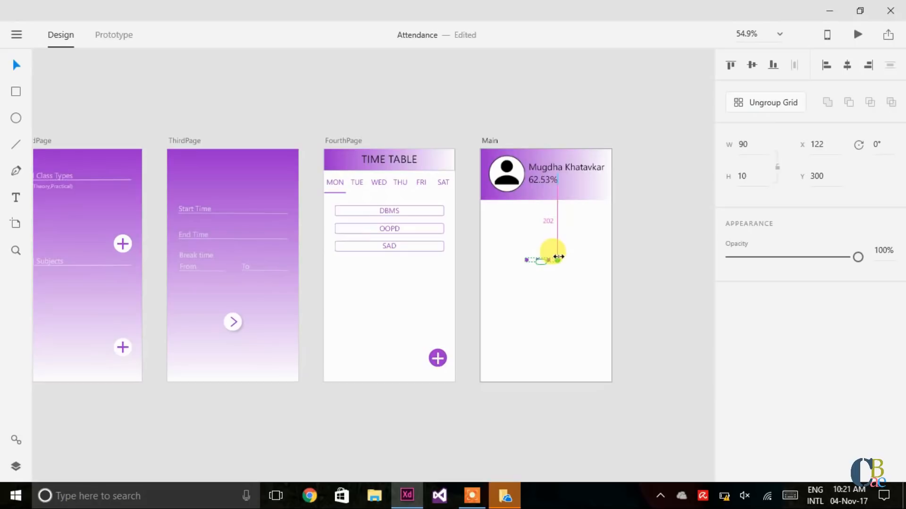
left_click(736, 104)
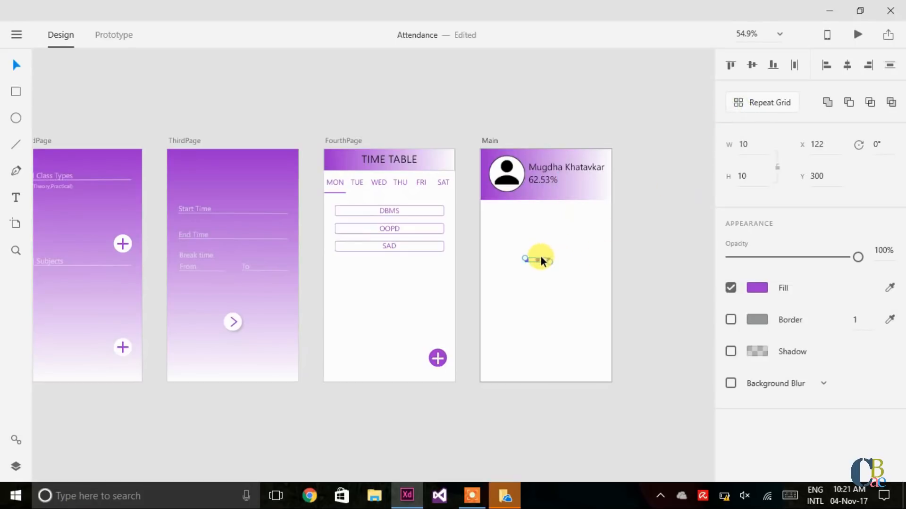
left_click_drag(540, 257, 599, 150)
Step: Adjust the rightmost dot's horizontal position in the header
left_click(630, 146)
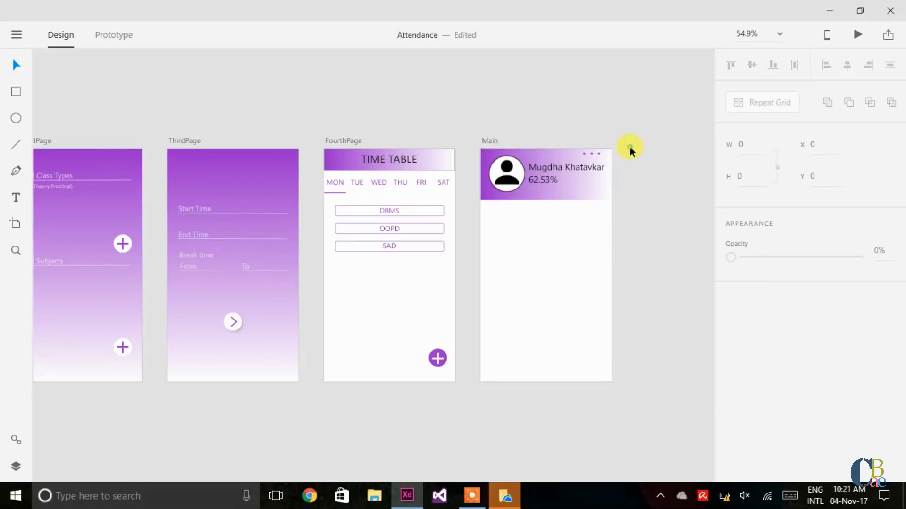
left_click(593, 152)
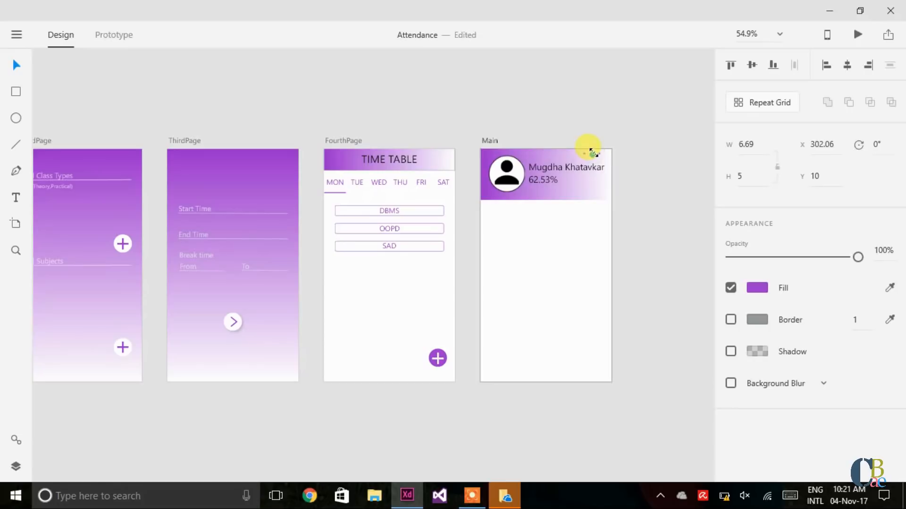
key("Escape")
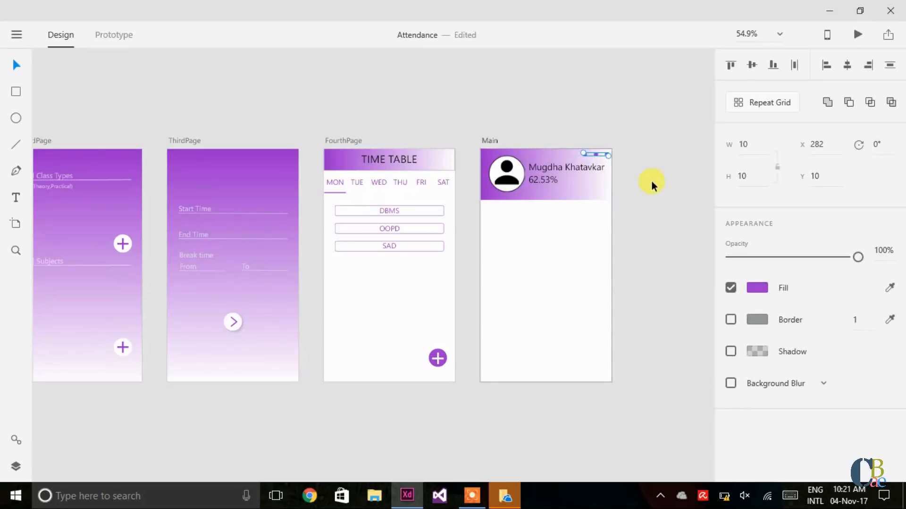
left_click(650, 182)
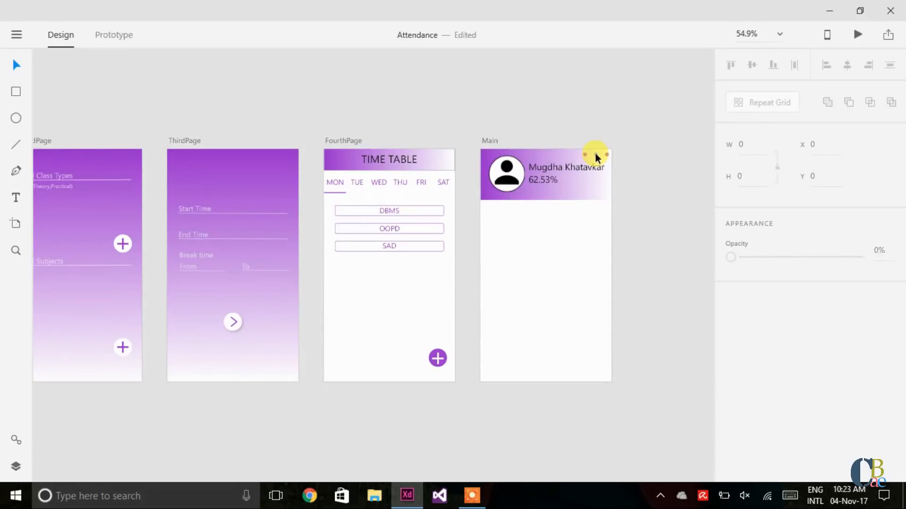
left_click(595, 154)
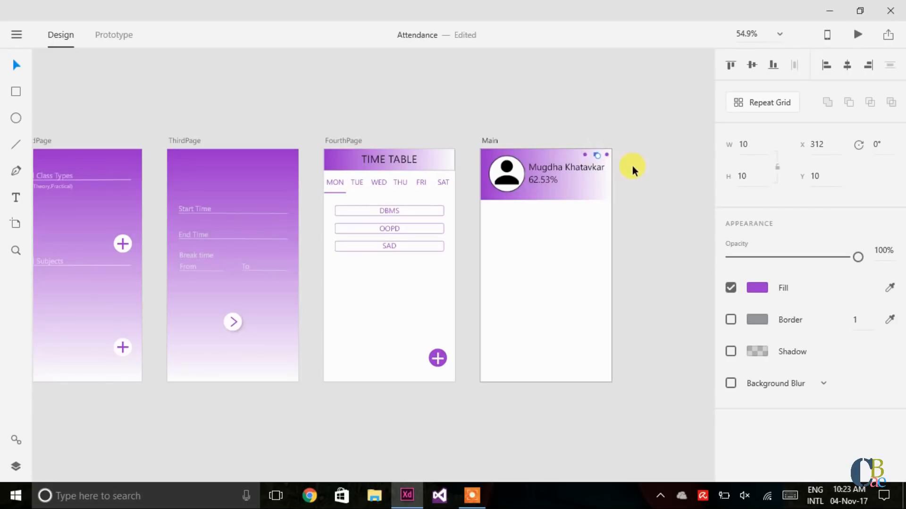
key("Right")
key("Right")
key("Right")
key("Right")
key("Right")
key("Right")
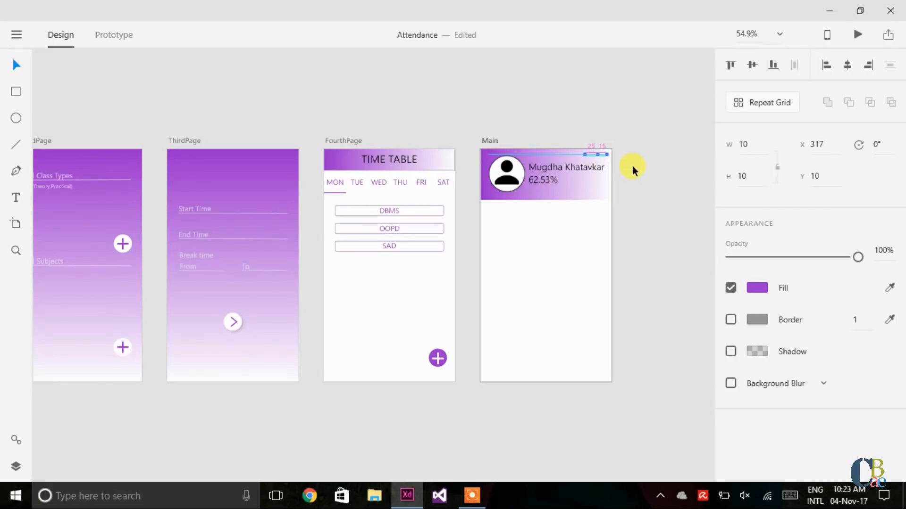
key("Right")
key("Right")
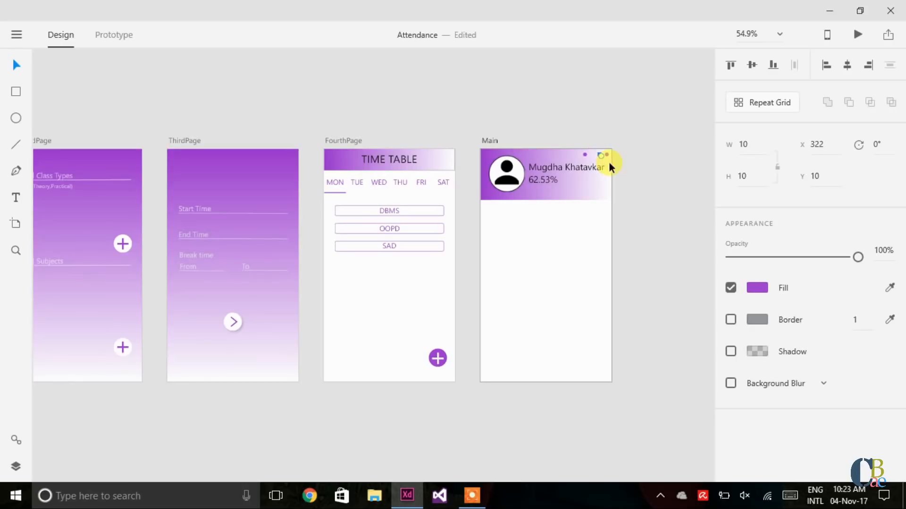
left_click_drag(600, 154, 583, 154)
key("Right")
key("Right")
key("Right")
key("Right")
key("Right")
key("Right")
key("Right")
key("Right")
key("Right")
key("Right")
key("Right")
key("Right")
key("Right")
key("Right")
key("Right")
key("Right")
key("Right")
key("Right")
left_click(650, 193)
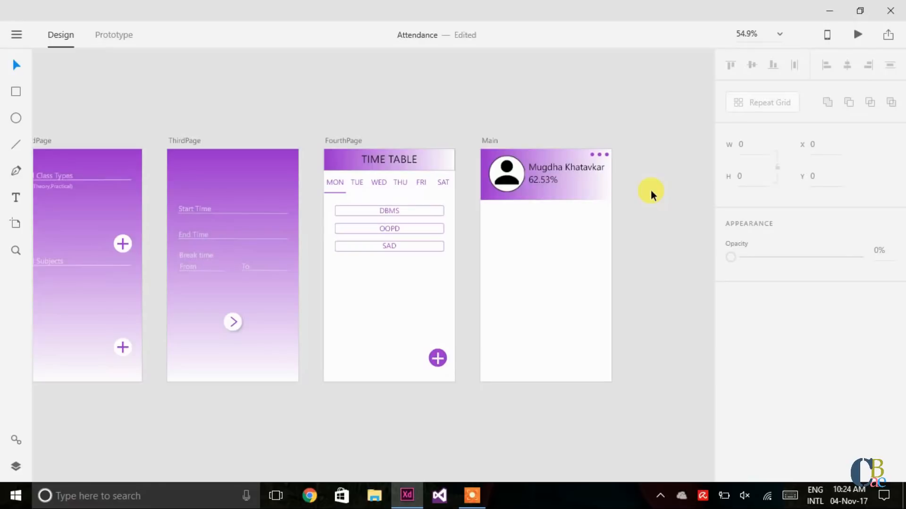
Step: Move another dot down and right to start a vertical column
left_click(598, 153)
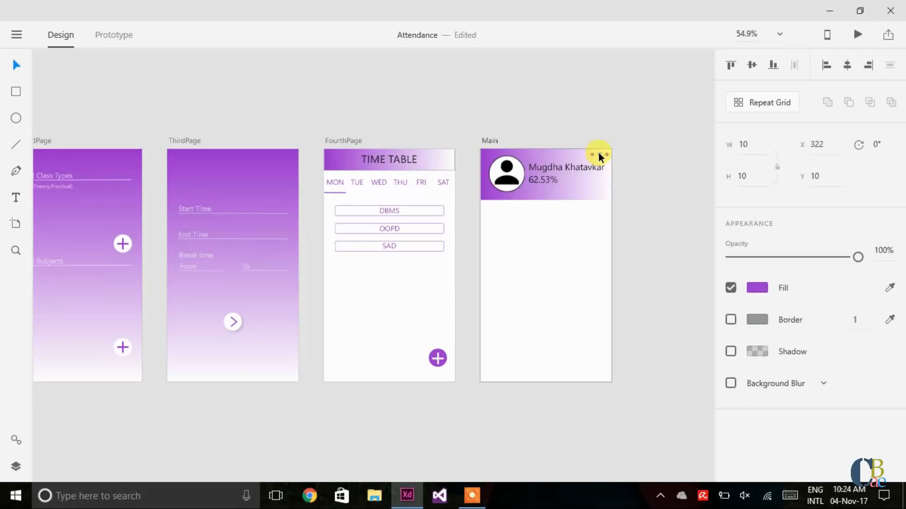
key("shift+Right")
key("shift+Down")
key("Right")
key("Right")
key("Right")
key("Right")
key("Right")
key("Down")
key("Right")
key("Right")
key("Down")
key("Down")
key("Down")
left_click_drag(593, 154, 604, 165)
left_click(641, 176)
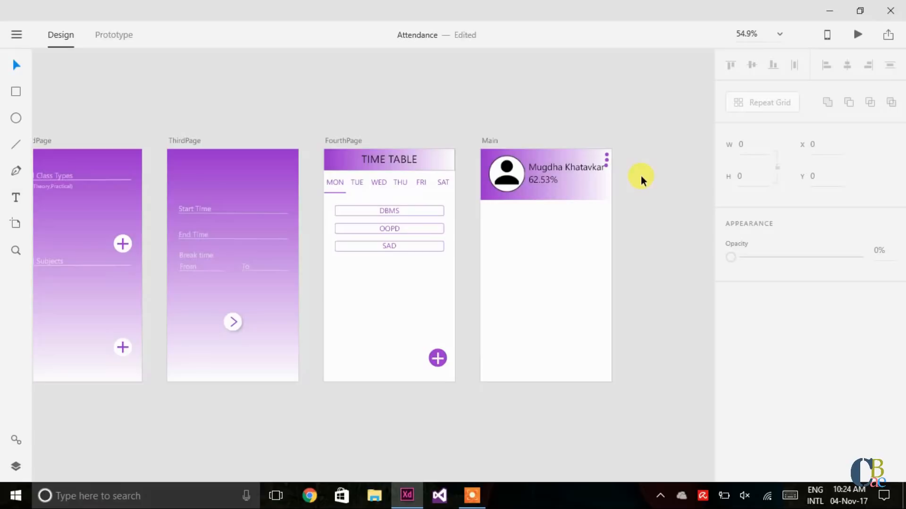
Step: Align the remaining dot at the column's top, then nudge all three stacked dots up and right
left_click(605, 165)
key("Right")
key("Right")
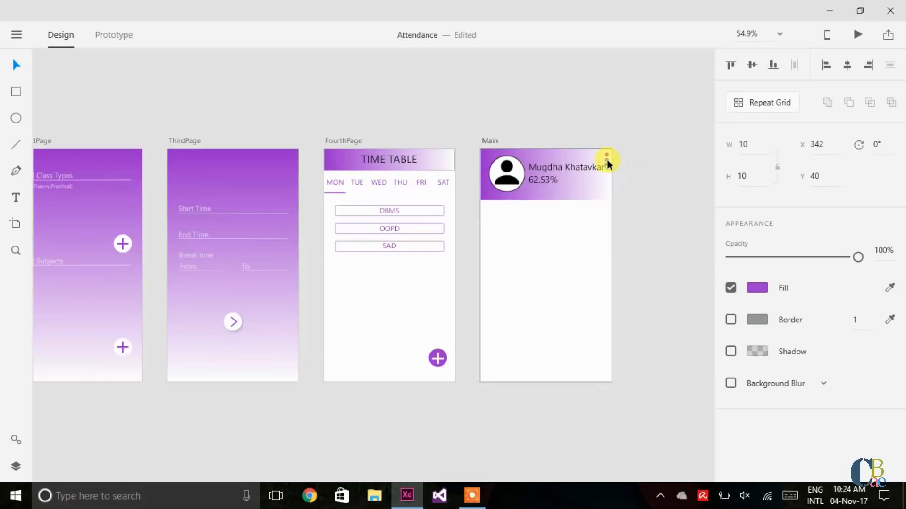
left_click_drag(607, 159, 607, 156)
left_click_drag(610, 155, 606, 152)
left_click(605, 162, "shift")
left_click(606, 166, "shift")
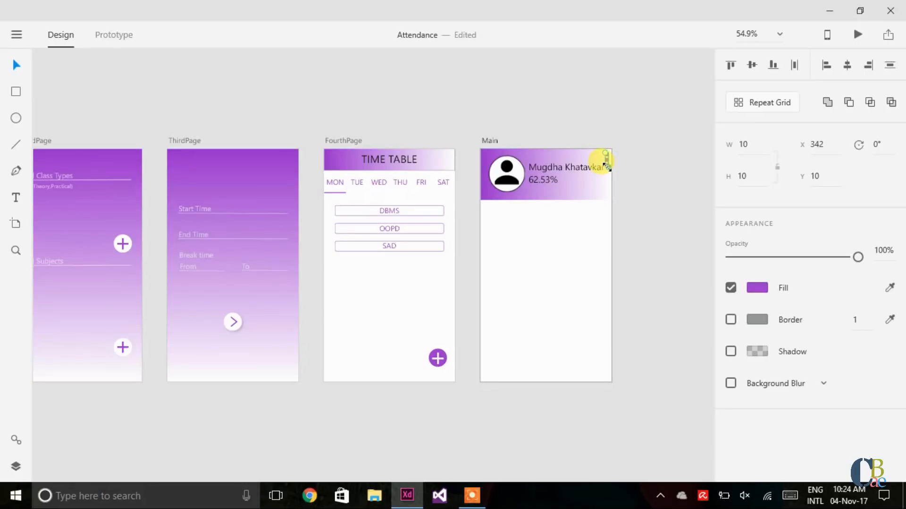
key("Up")
key("Up")
key("Up")
key("Up")
key("Up")
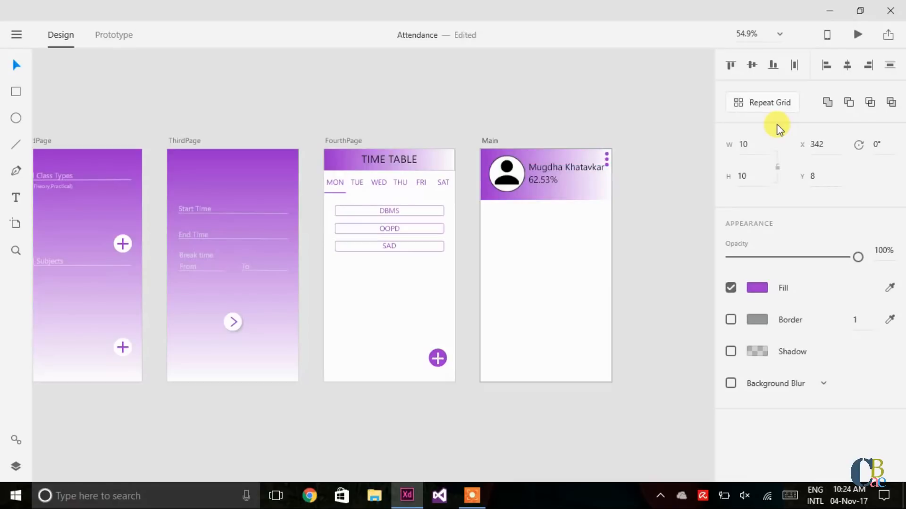
key("Right")
key("Right")
Step: Nudge the name text slightly left in the header
left_click(657, 166)
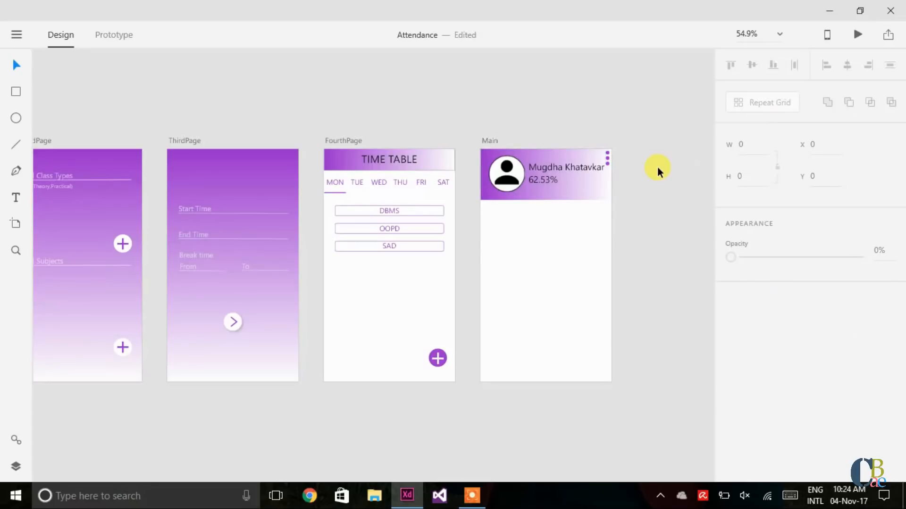
left_click(570, 169)
key("Left")
key("Left")
key("Left")
key("Left")
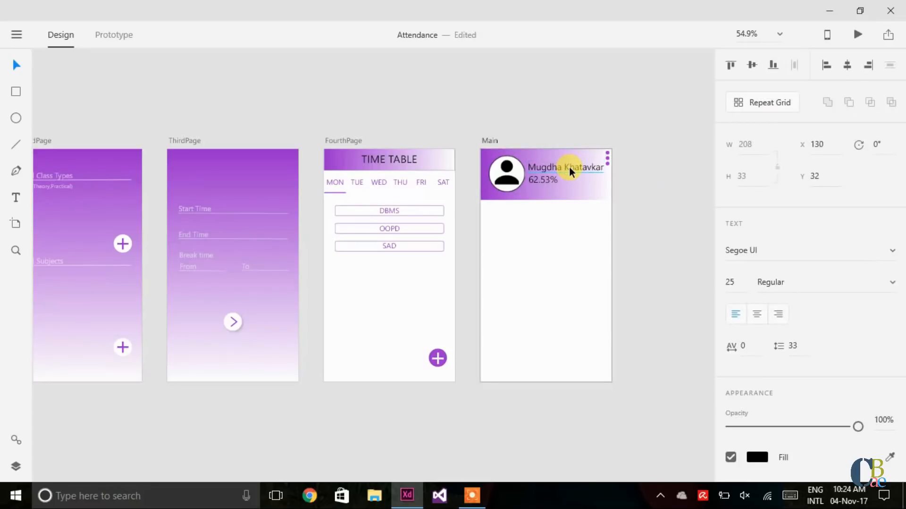
Step: Reduce the 62.53% text to font size 22
left_click(548, 176)
left_click(738, 282)
type("22")
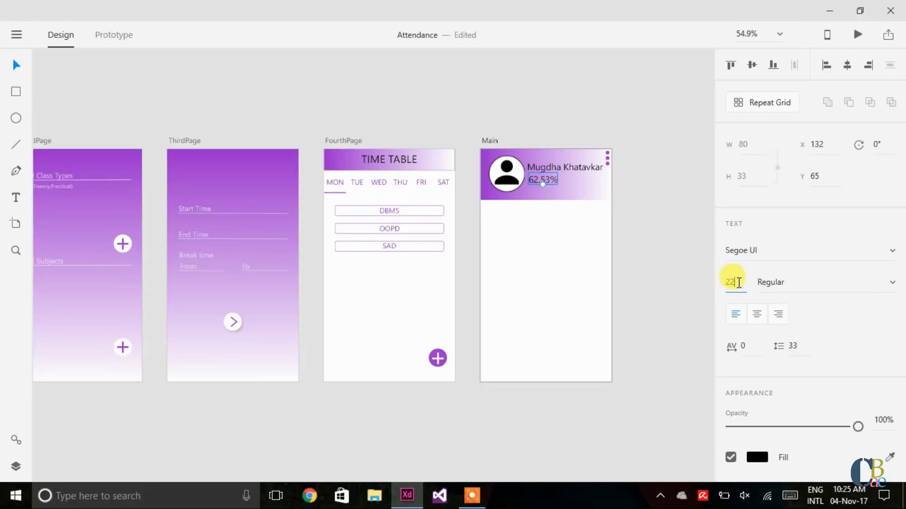
key("Return")
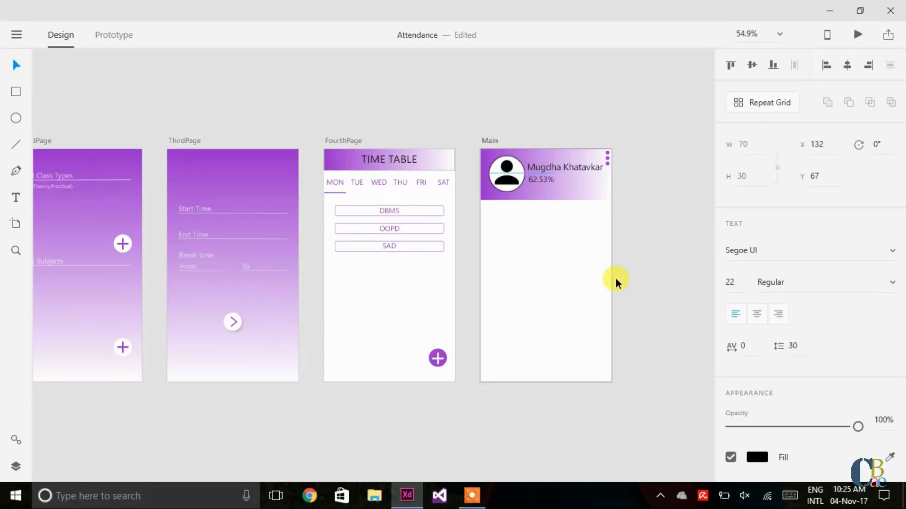
left_click(684, 243)
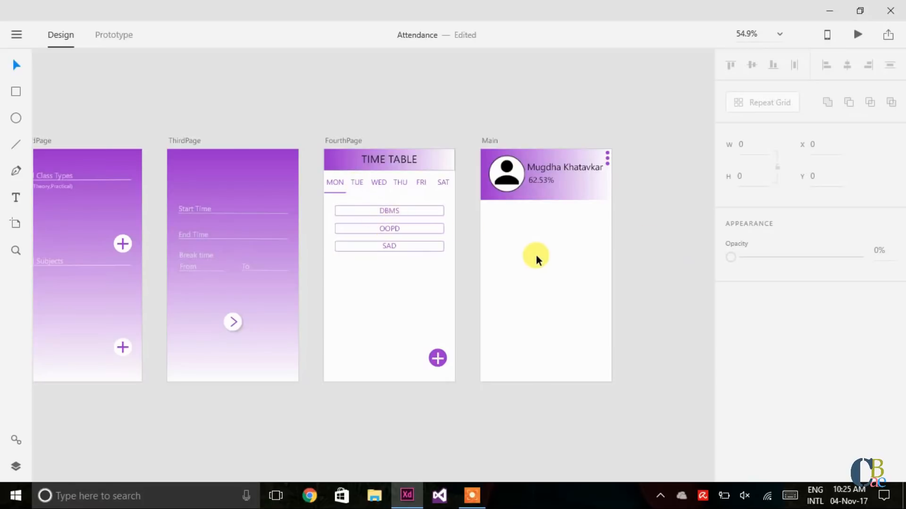
Step: Draw a card rectangle across the Main artboard below the header
left_click(16, 92)
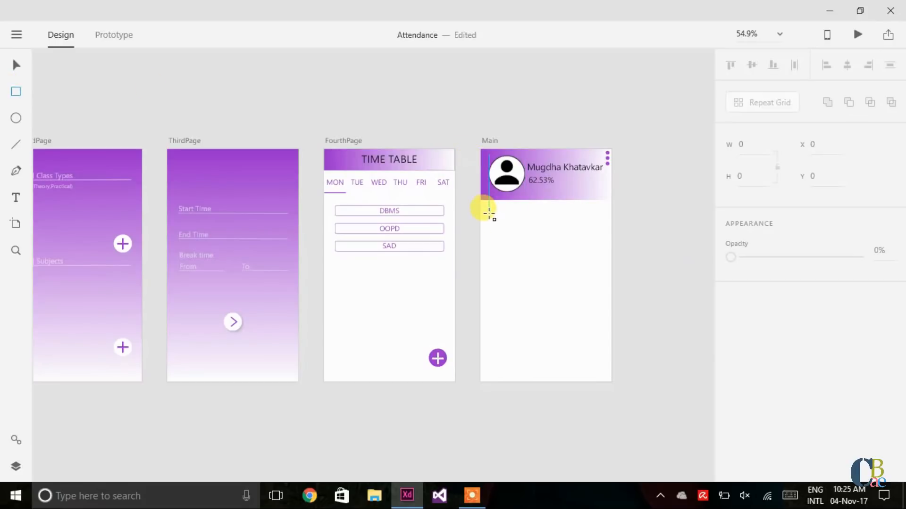
mouse_move(489, 213)
left_mouse_down()
mouse_move(532, 243)
mouse_move(558, 242)
left_mouse_up()
left_click_drag(588, 247, 602, 251)
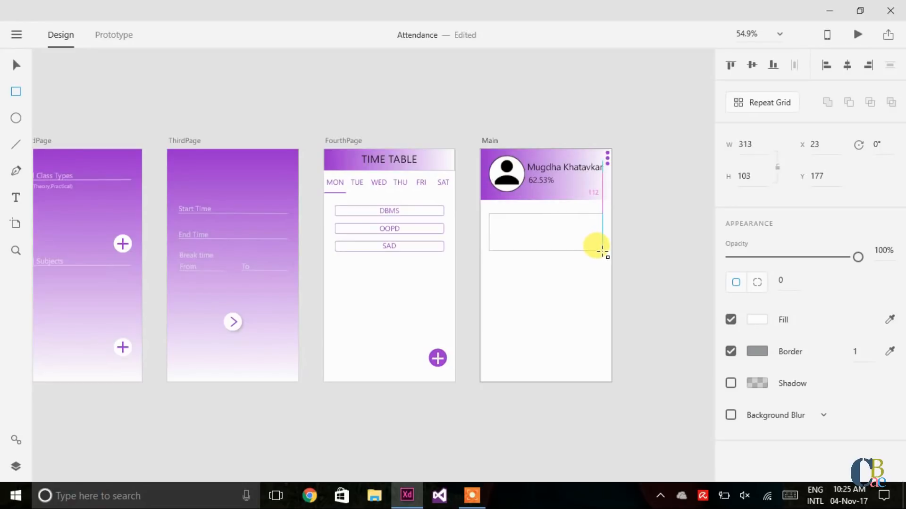
left_click_drag(604, 250, 602, 250)
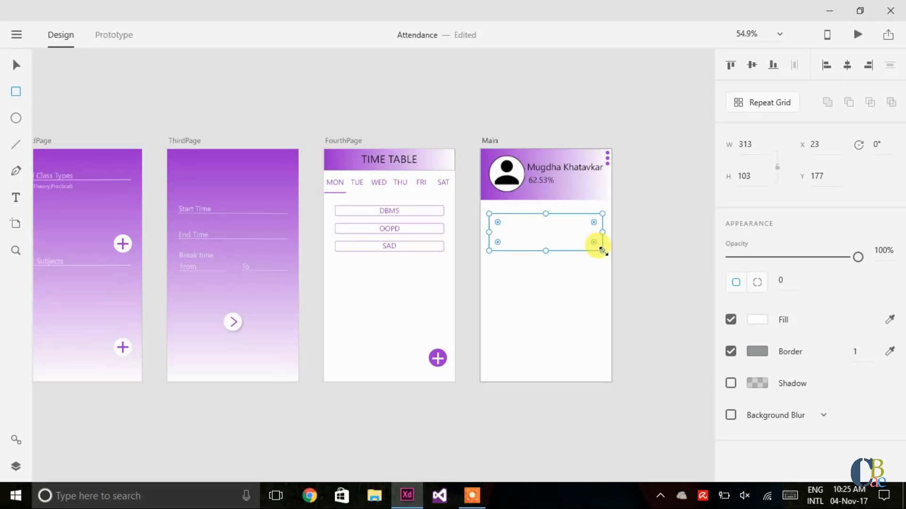
Step: Size the card rectangle to 315 wide by 105 high
left_click(762, 142)
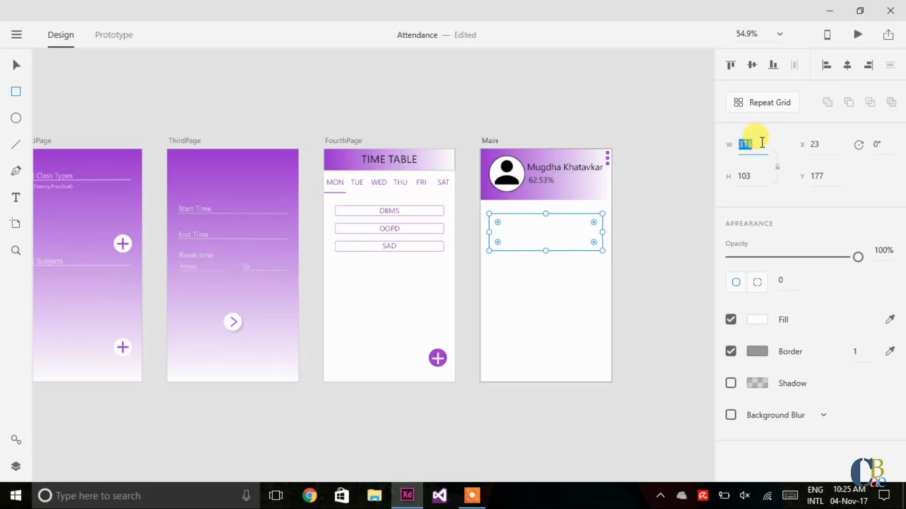
type("3")
key("BackSpace")
type("315")
key("Return")
left_click(755, 174)
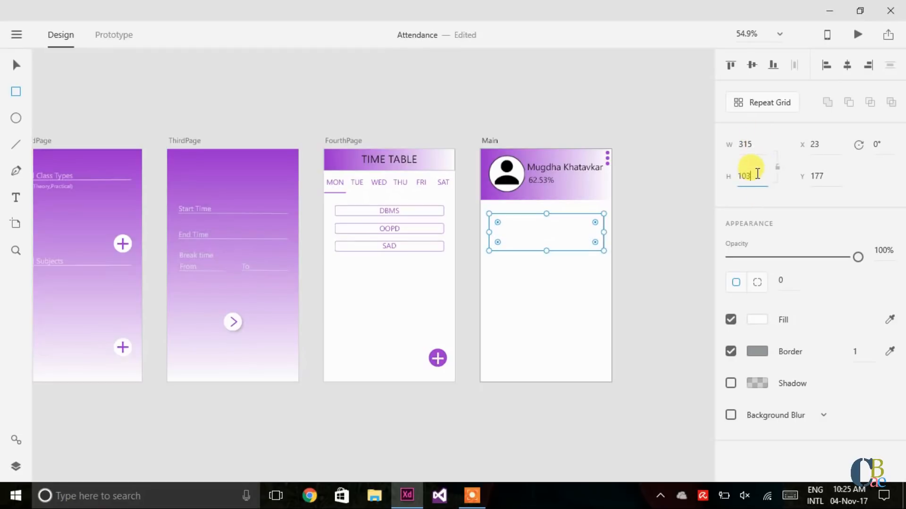
type("105")
key("Return")
Step: Give the card a corner radius of 5 and a purple border sampled from FourthPage
left_click(786, 277)
type("5")
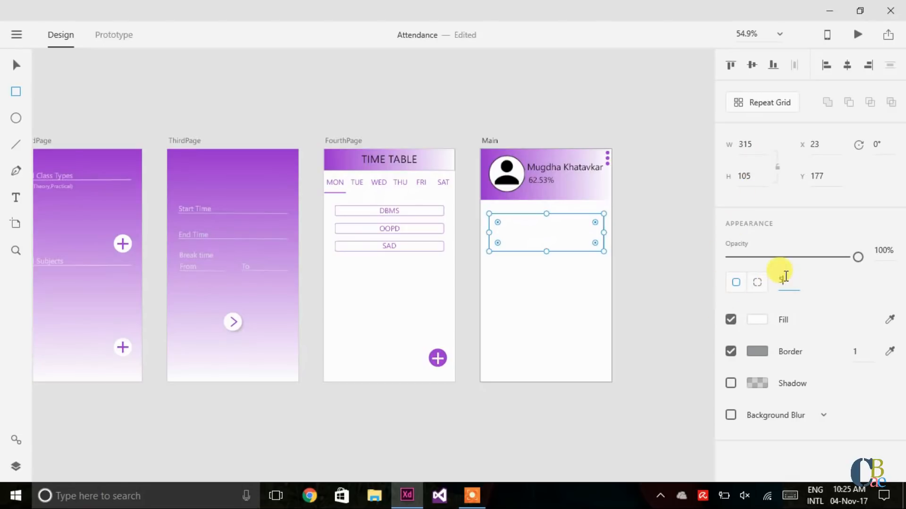
key("Return")
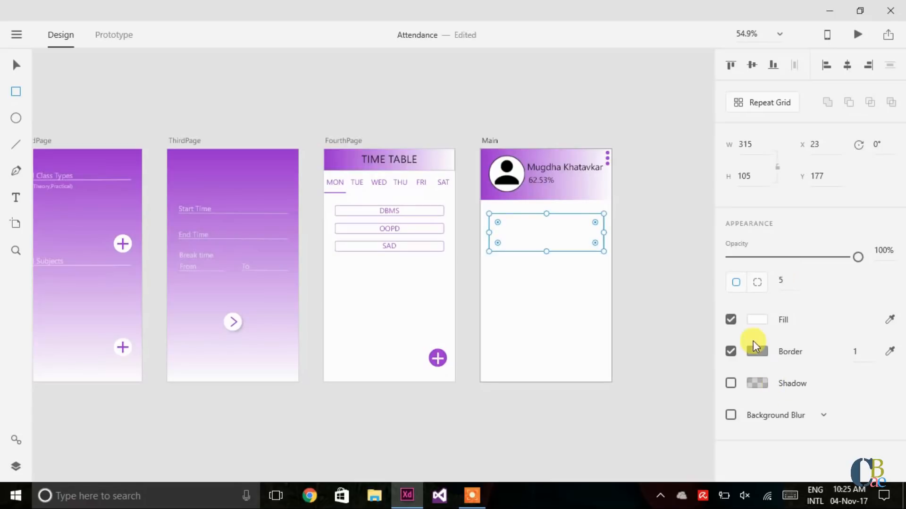
left_click(891, 353)
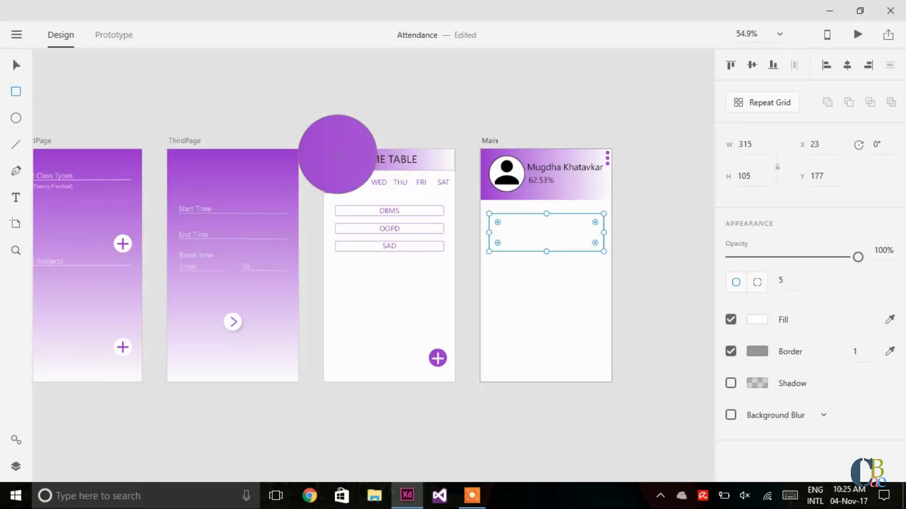
left_click(337, 154)
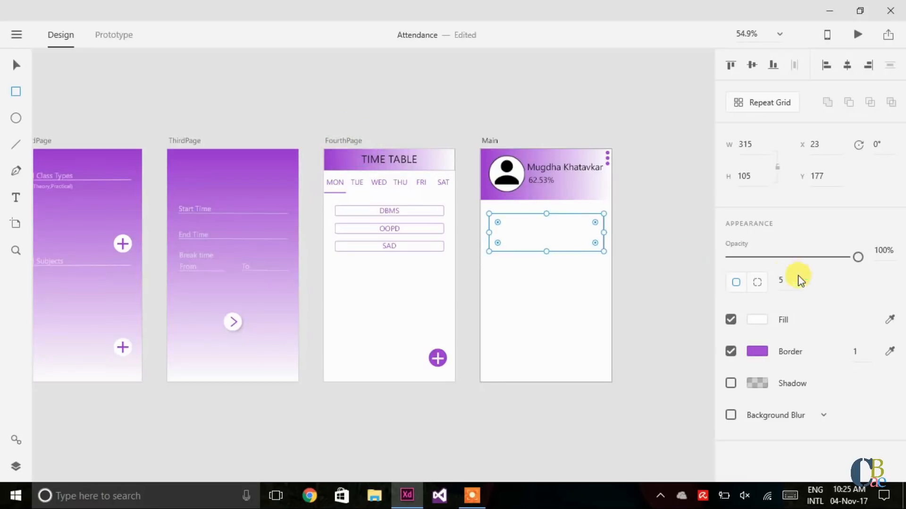
Step: Increase the card's corner radius to 10
left_click(781, 280)
type("10")
key("Return")
left_click(651, 315)
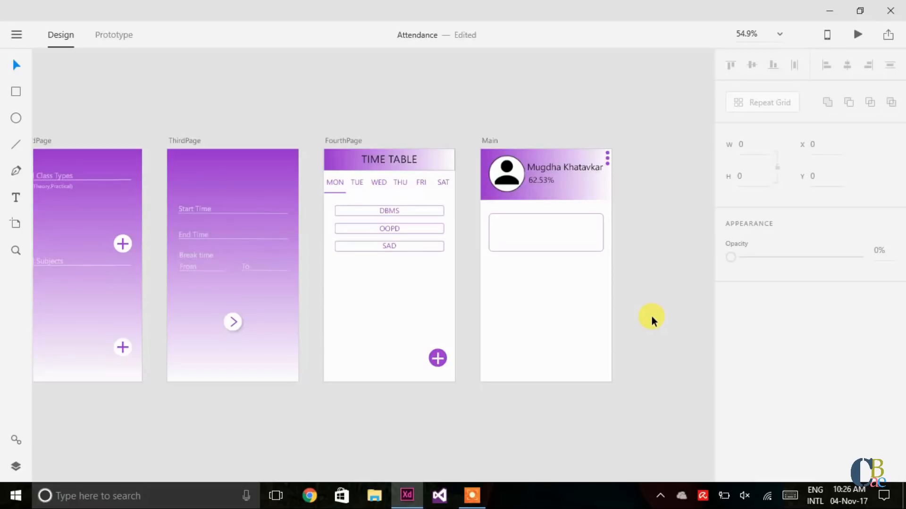
Step: Unlock the DBMS subject list on FourthPage
left_click(10, 196)
left_click(504, 293)
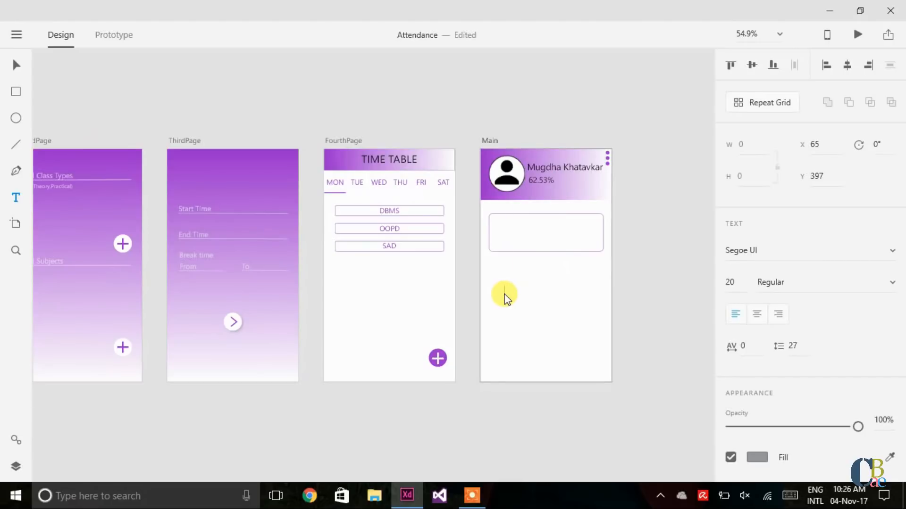
key("Escape")
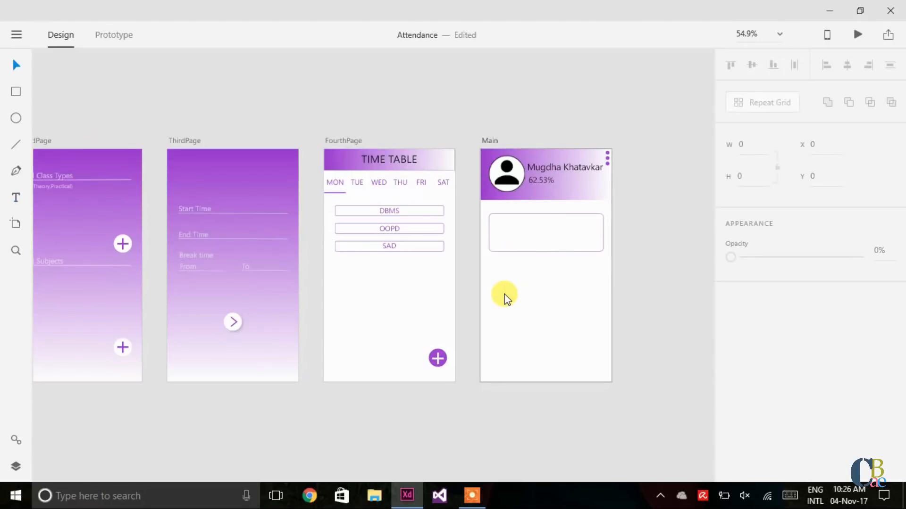
left_click(392, 209)
right_click(392, 209)
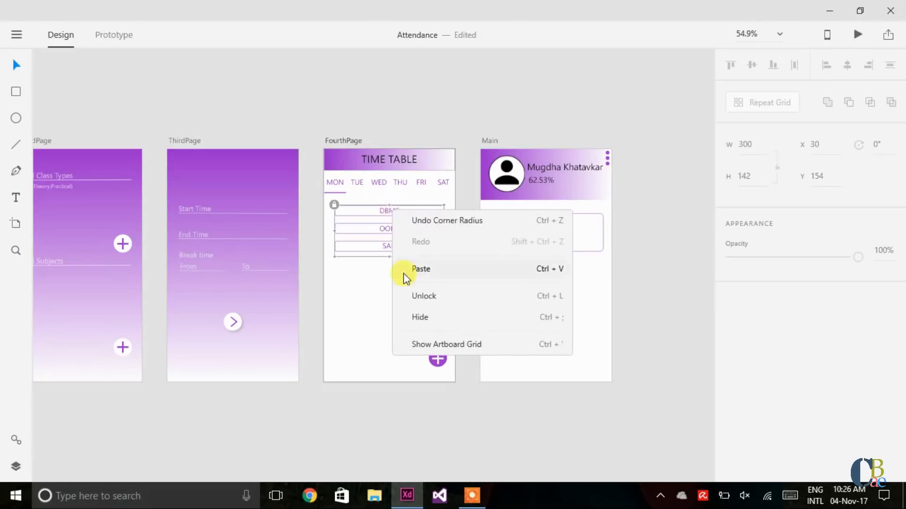
left_click(410, 296)
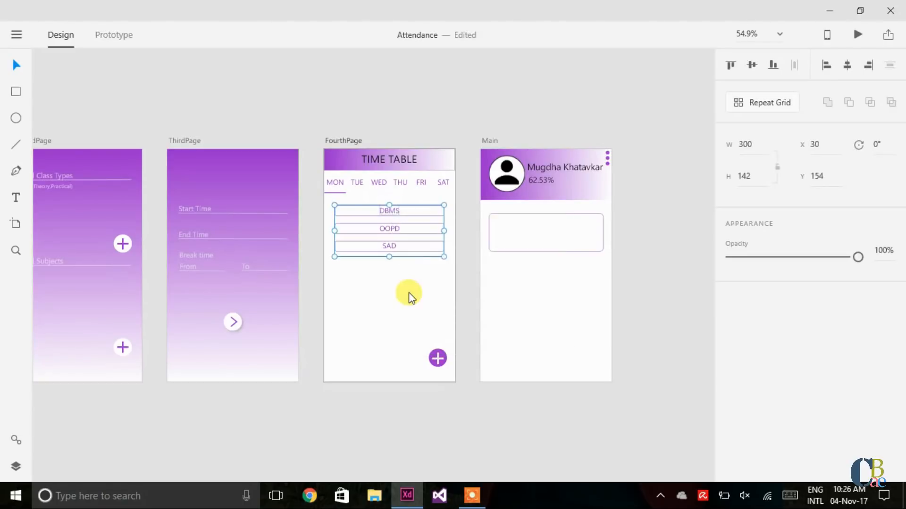
Step: Copy the DBMS label and paste it into the Main card
double_click(389, 209)
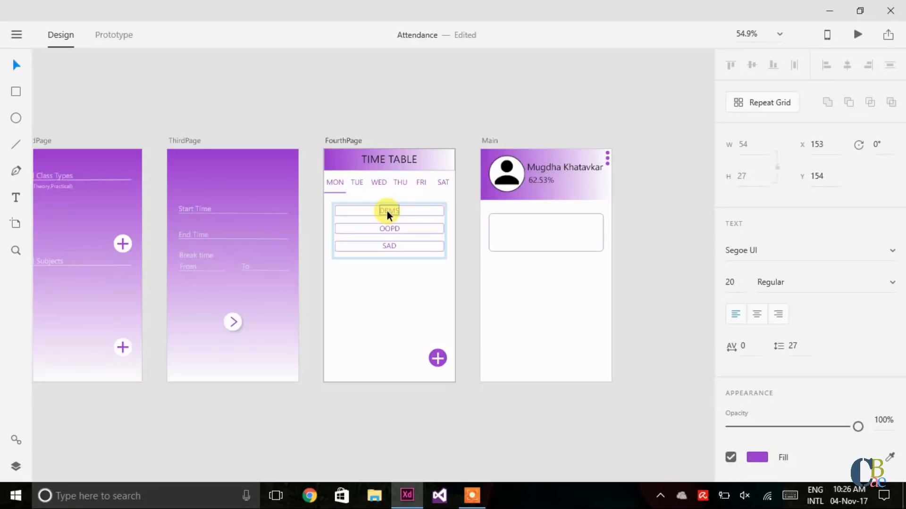
key("ctrl+z")
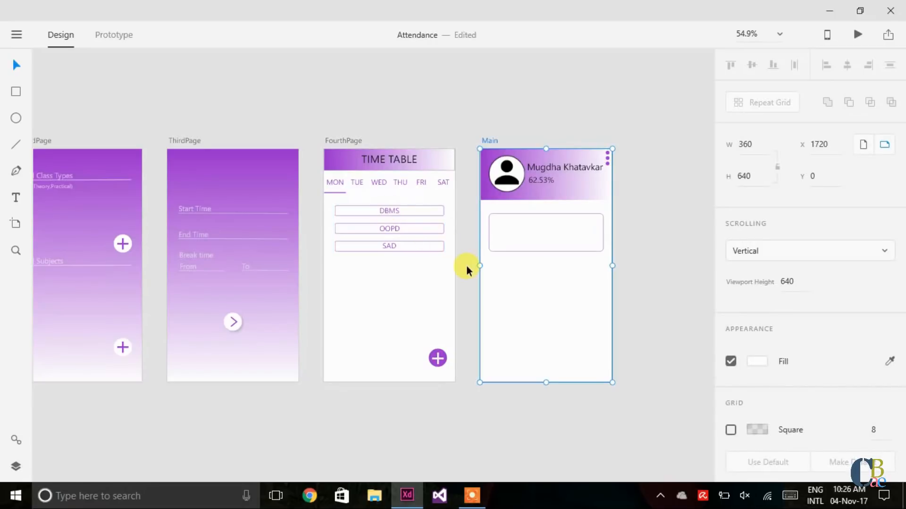
left_click(540, 224)
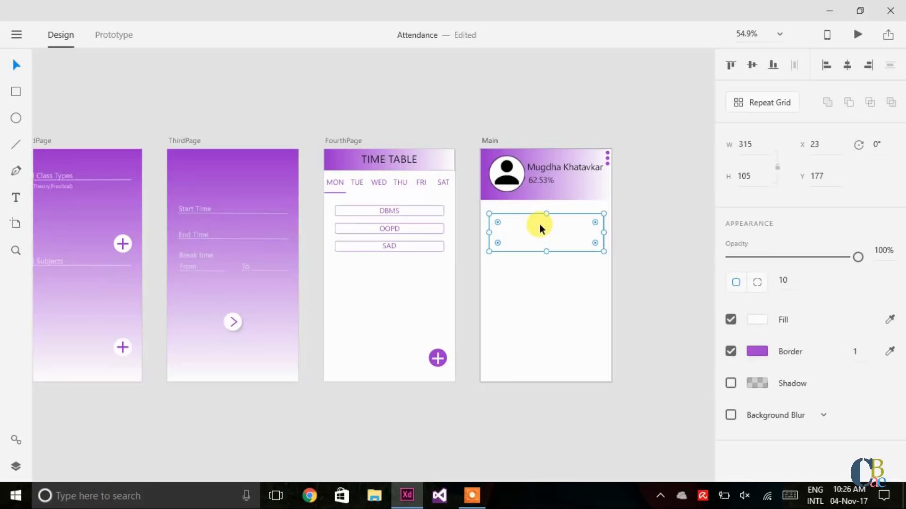
key("ctrl+v")
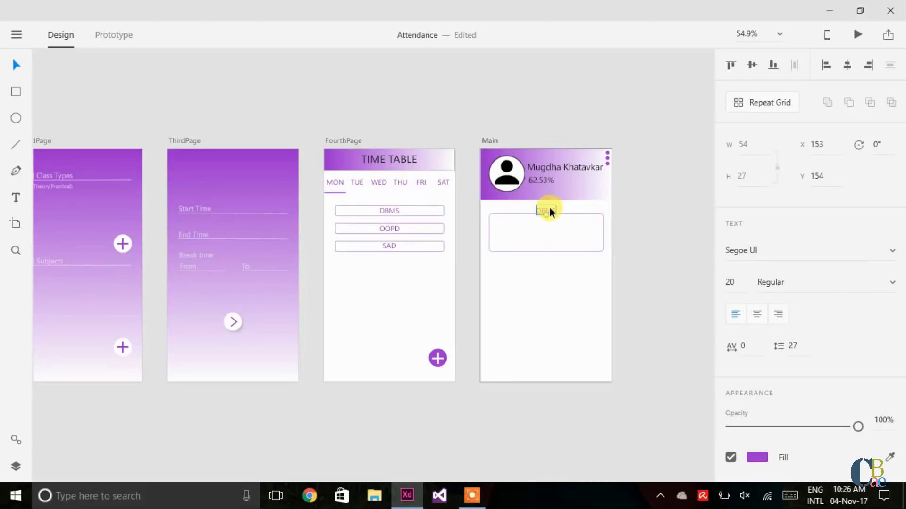
left_click_drag(550, 207, 513, 219)
key("Left")
key("Left")
key("Left")
key("Left")
key("Left")
key("Left")
key("Left")
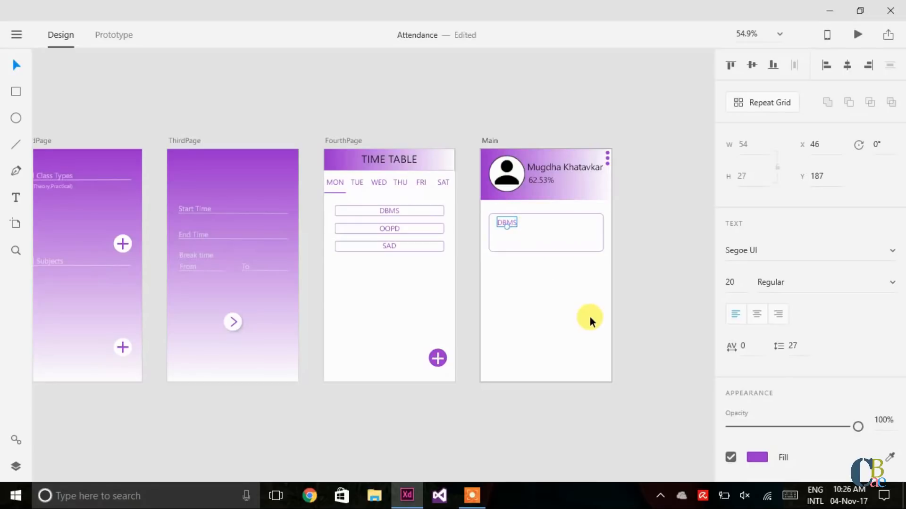
Step: Set the DBMS label to font size 30 and nudge it to the card's top-left
left_click(732, 282)
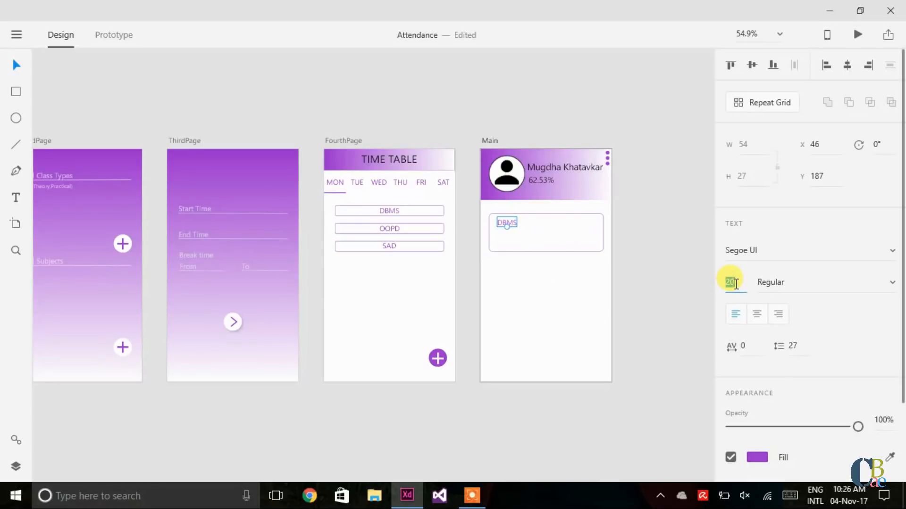
type("30")
key("Return")
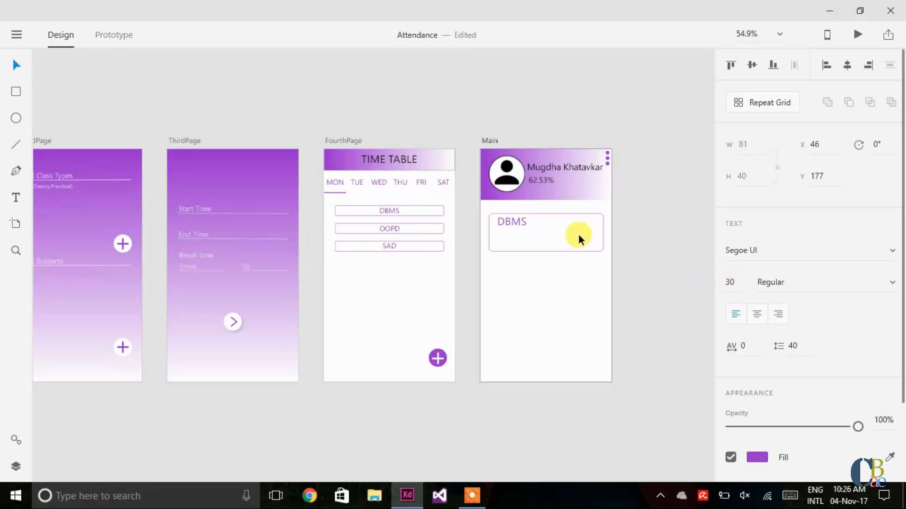
key("Down")
key("Down")
key("Down")
key("Down")
key("Down")
key("Down")
key("Down")
key("Down")
key("Down")
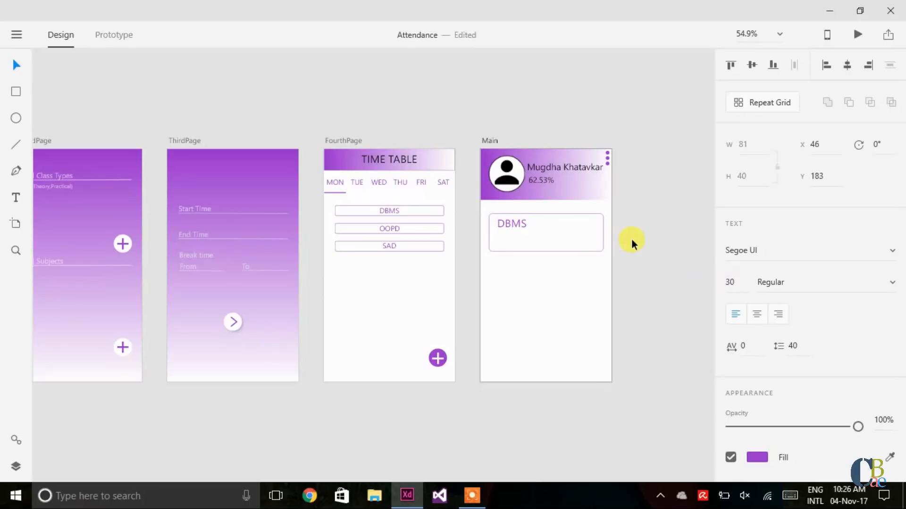
key("Down")
key("Down")
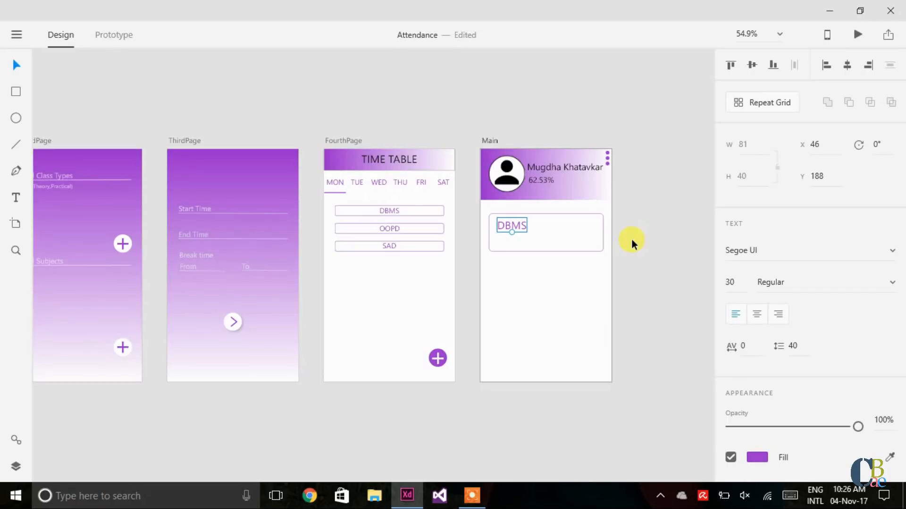
left_click(631, 239)
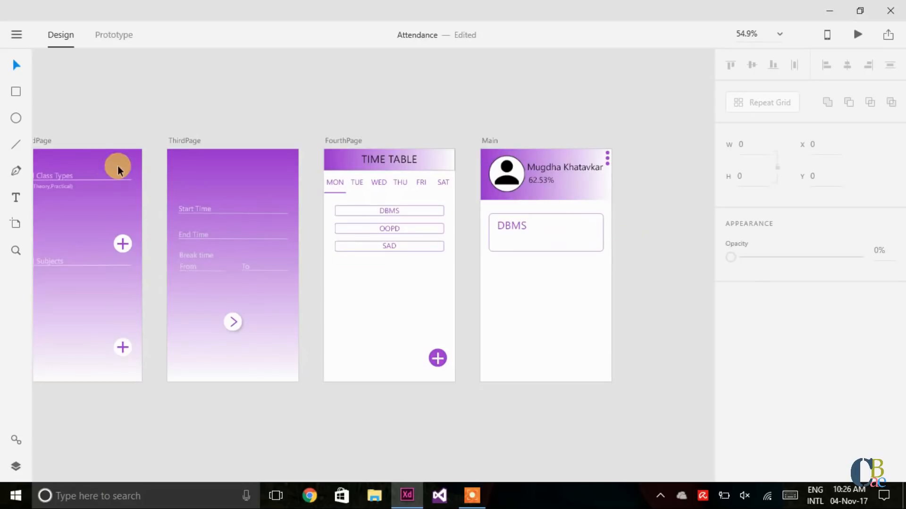
Step: Add a text line reading 'Attended: 11' on the Main artboard
left_click(16, 198)
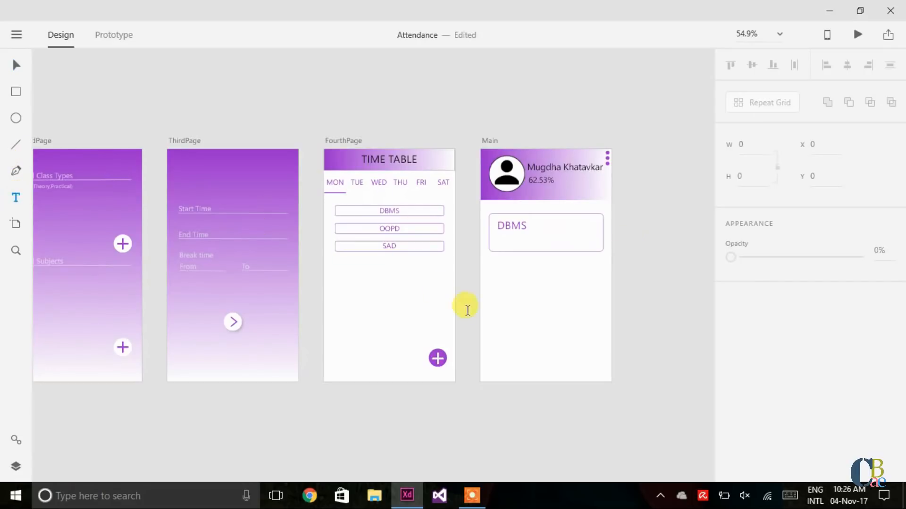
left_click(523, 306)
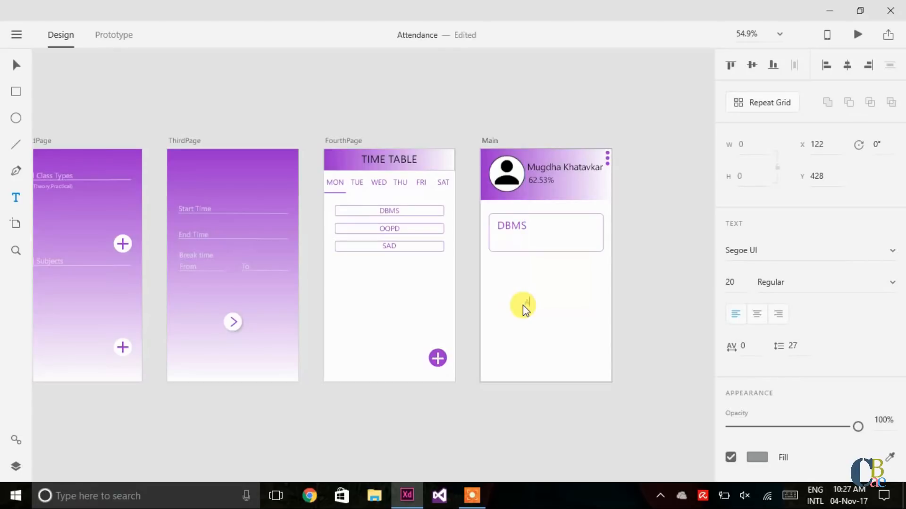
type("Attended:")
type("11")
key("Escape")
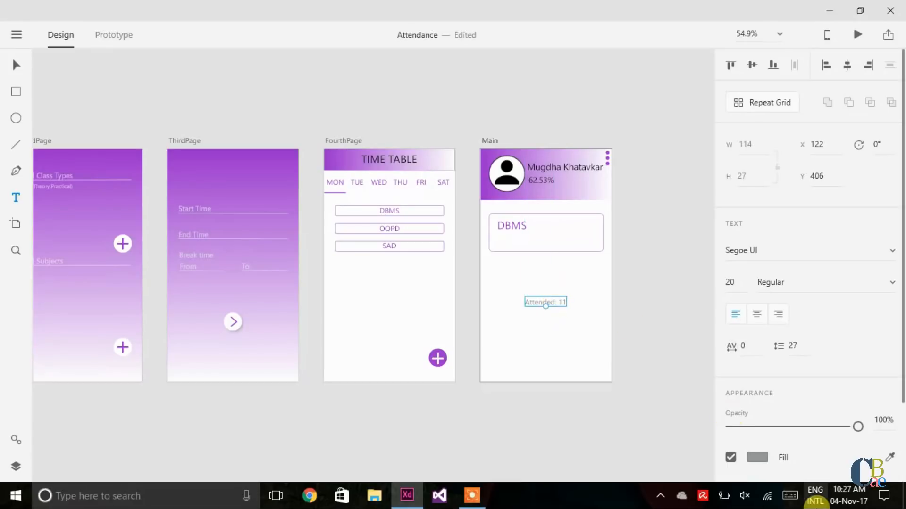
Step: Colour 'Attended: 11' with the header purple and align it under DBMS in the card
left_click(889, 457)
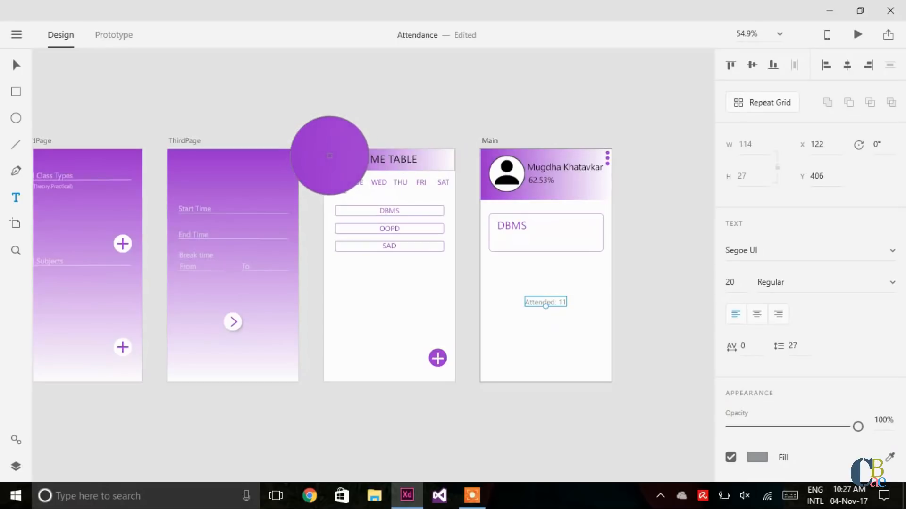
left_click(330, 155)
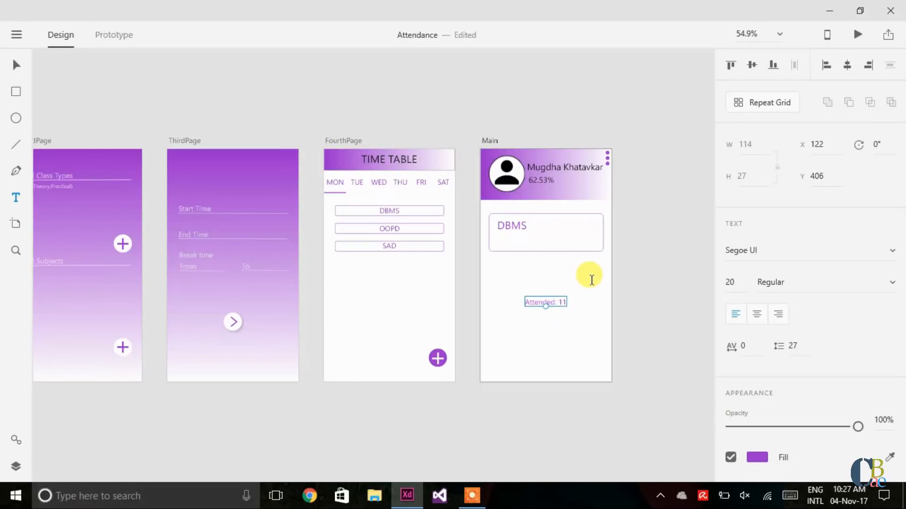
left_click_drag(560, 299, 529, 234)
left_click(551, 282)
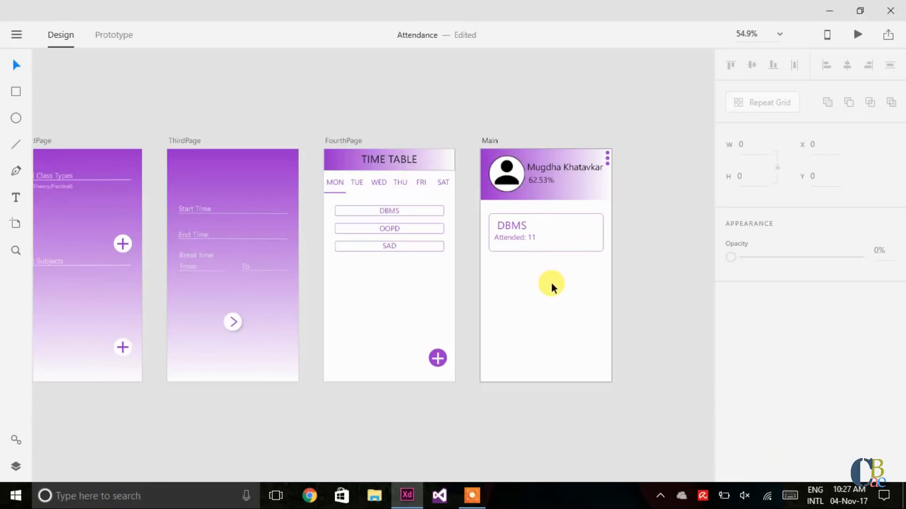
left_click(531, 236)
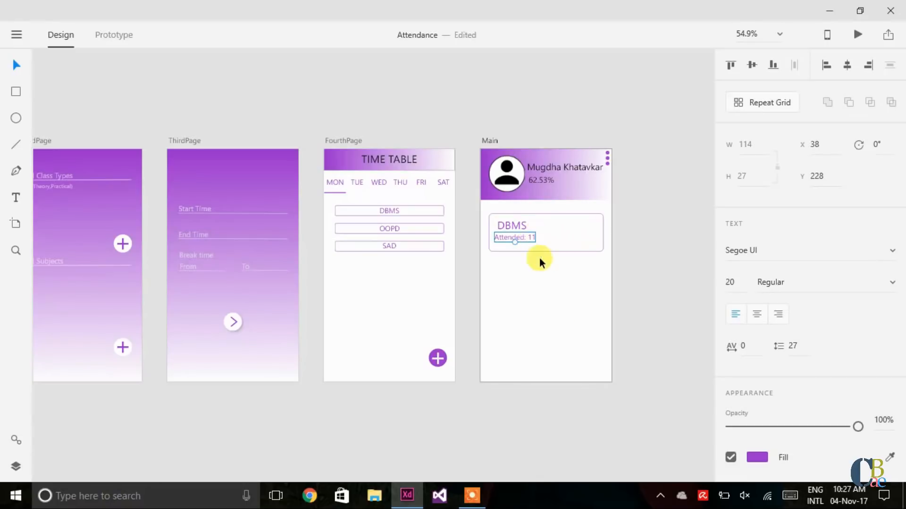
key("Right")
key("Right")
key("Right")
key("Right")
key("Right")
key("Right")
key("Right")
key("Right")
key("Right")
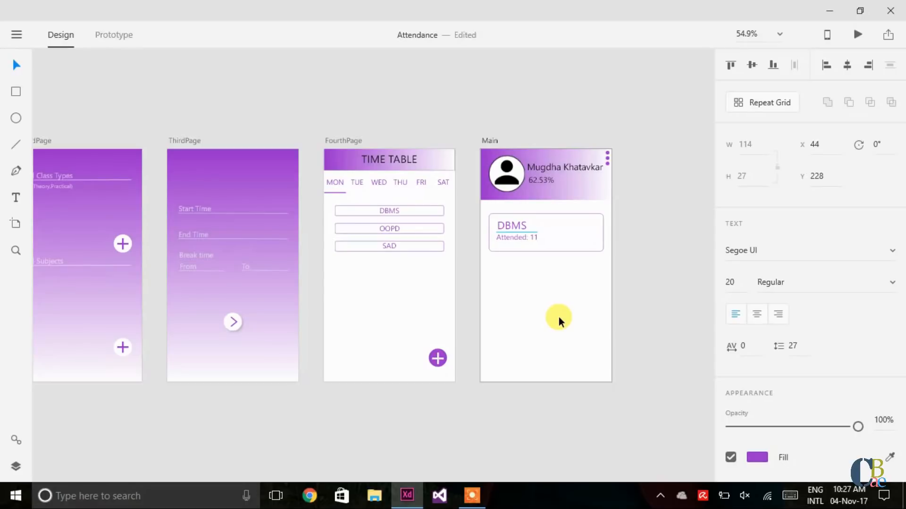
key("Left")
left_click(559, 317)
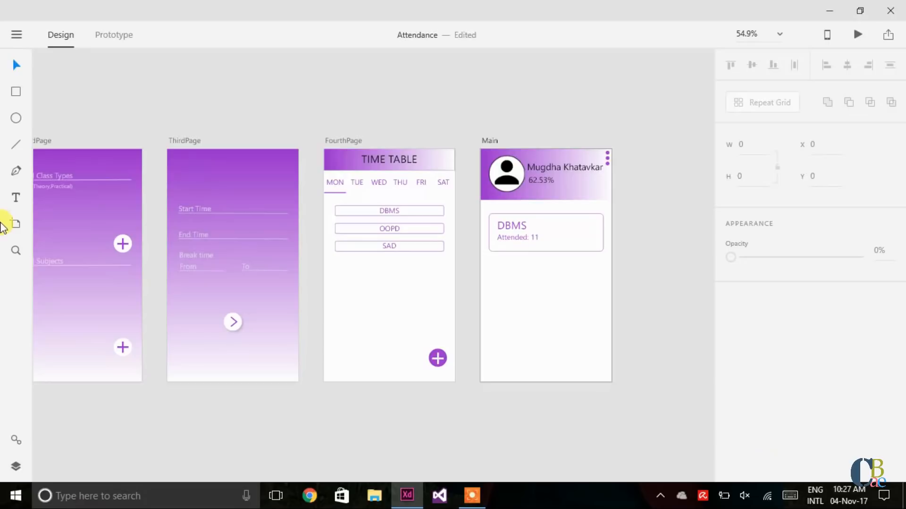
Step: Add a 'Total: 15' text line and move it into the card's right side
left_click(16, 197)
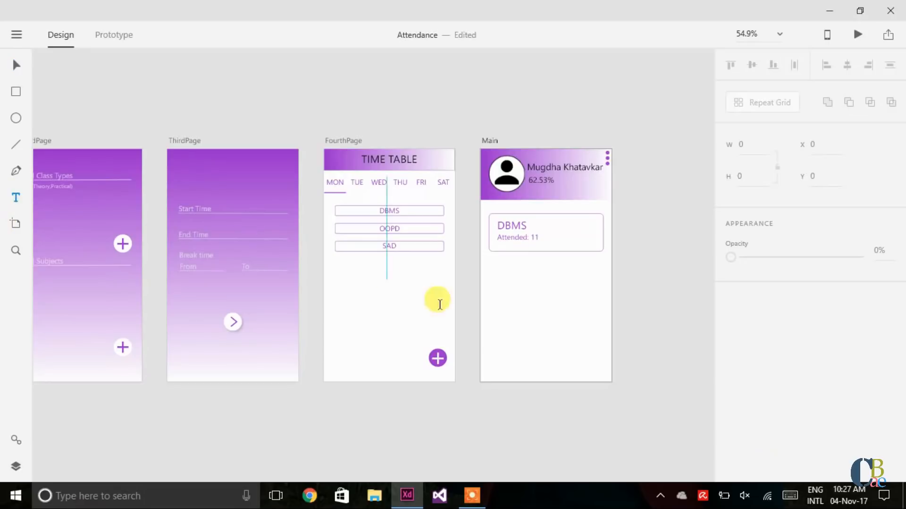
left_click(530, 308)
type("Total")
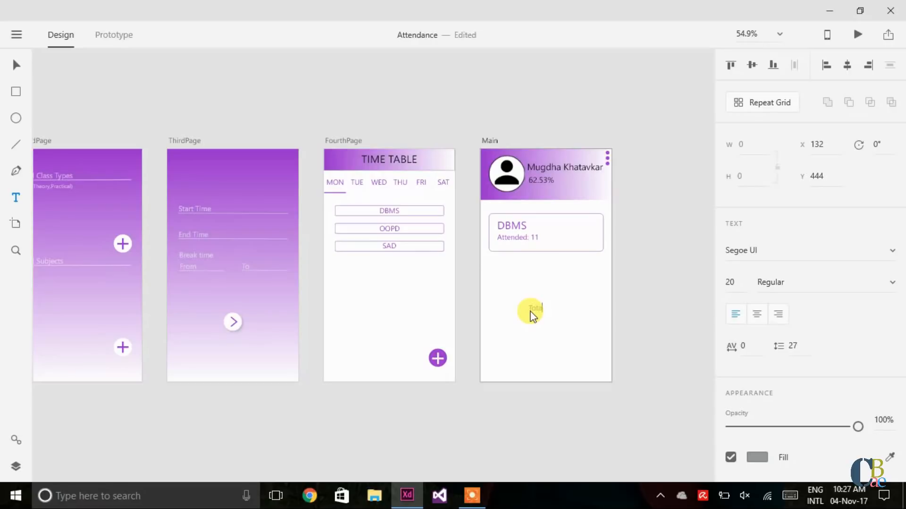
type(": 15")
key("Escape")
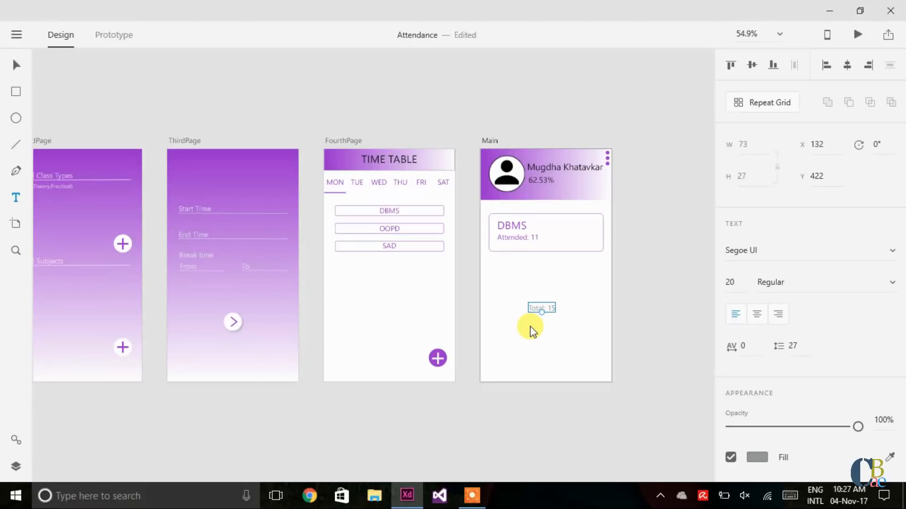
key("v")
left_click_drag(551, 307, 587, 236)
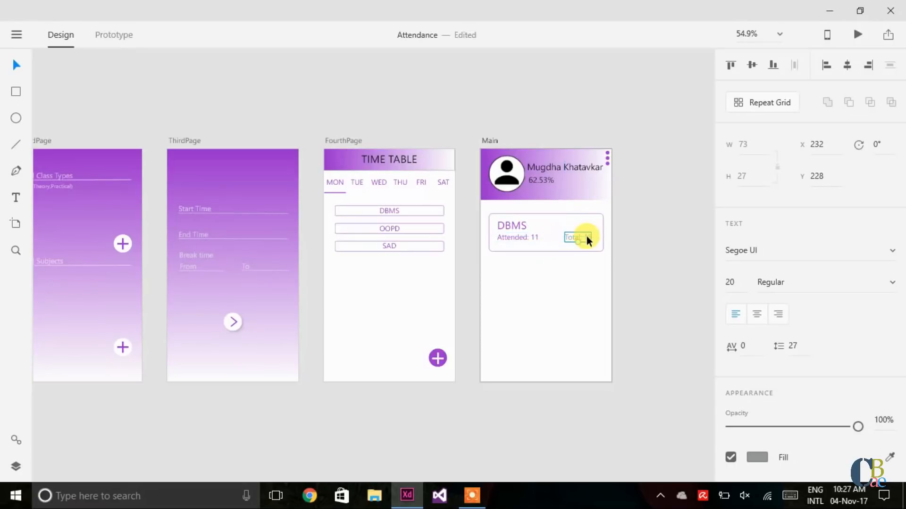
Step: Colour 'Total: 15' with the header purple and nudge it slightly right
left_click(890, 458)
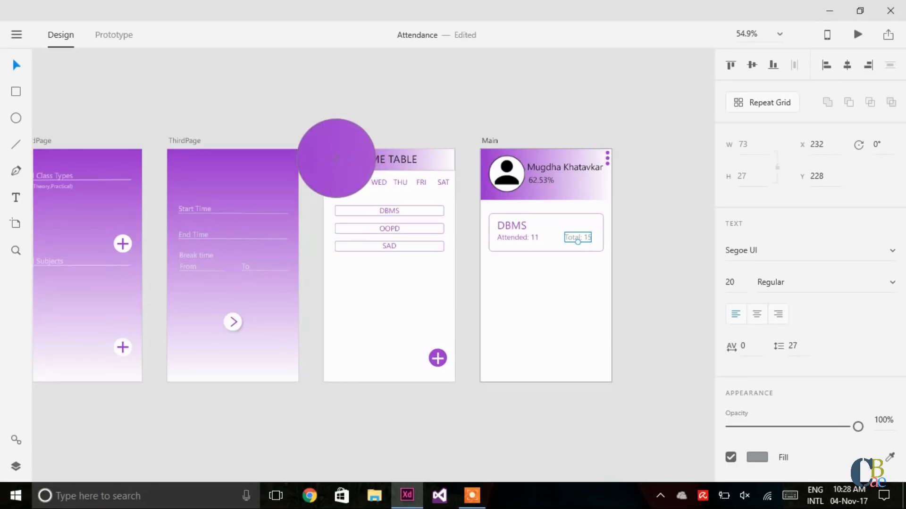
left_click(334, 160)
key("Right")
key("Right")
key("Right")
key("Right")
key("Right")
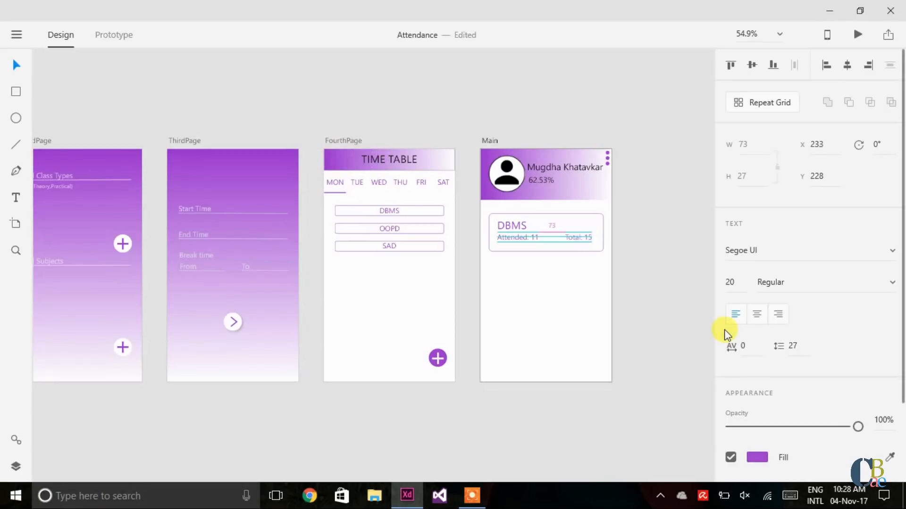
key("Right")
key("Right")
key("Right")
key("Right")
key("Right")
key("Right")
key("Right")
key("Right")
key("Right")
key("Right")
key("Right")
key("Right")
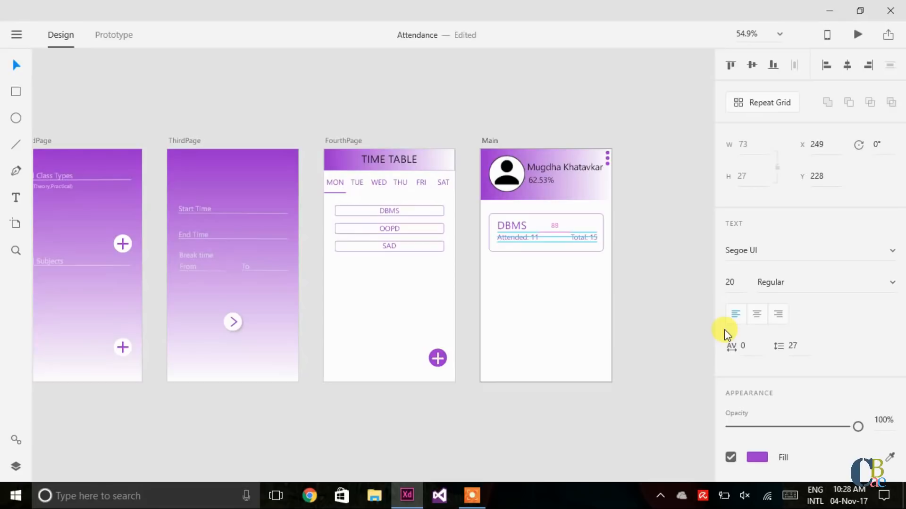
left_click(655, 324)
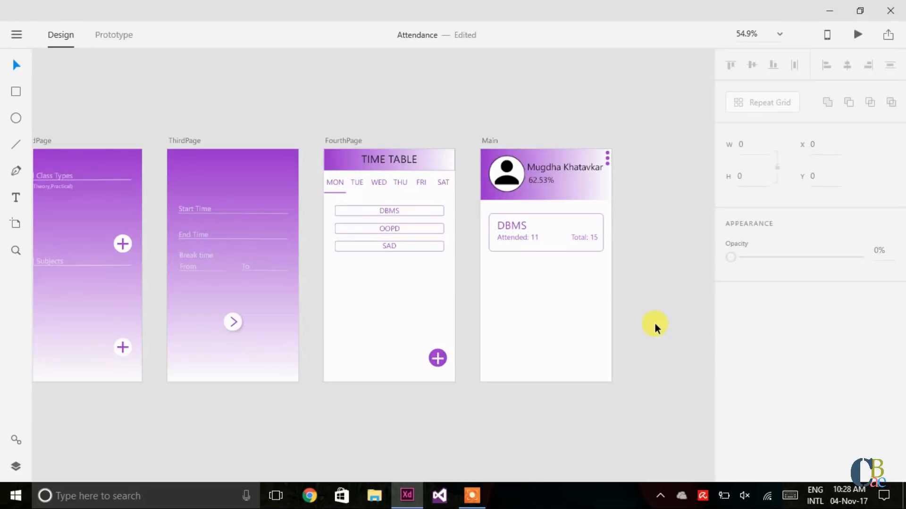
left_click(579, 236)
key("alt")
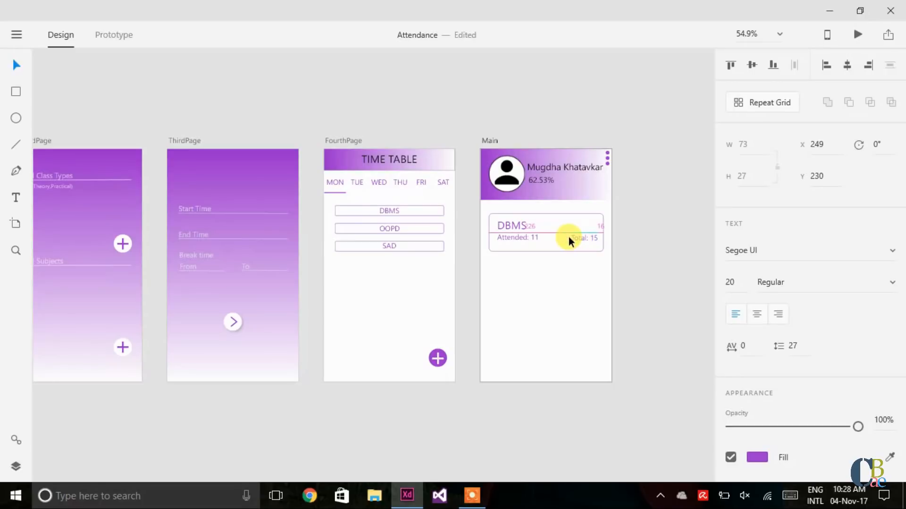
left_click(530, 234)
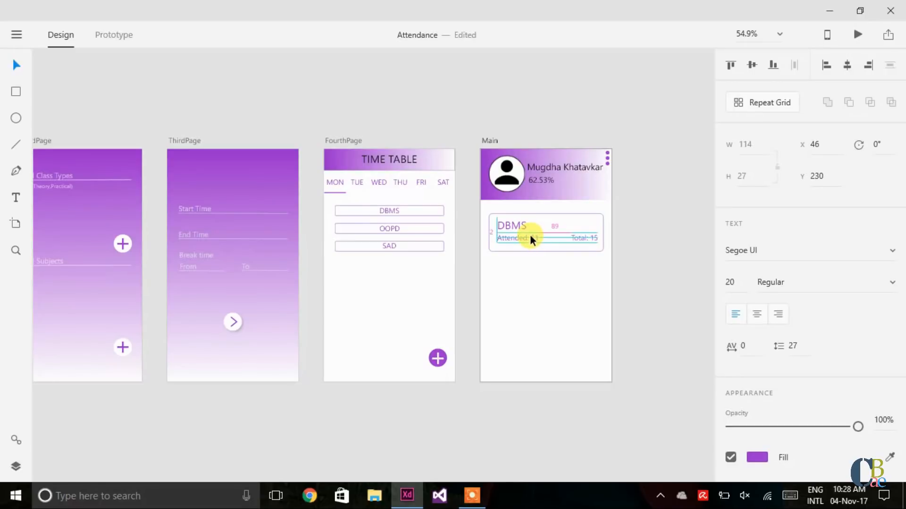
Step: Change the card rectangle's height to 110
left_click(563, 215)
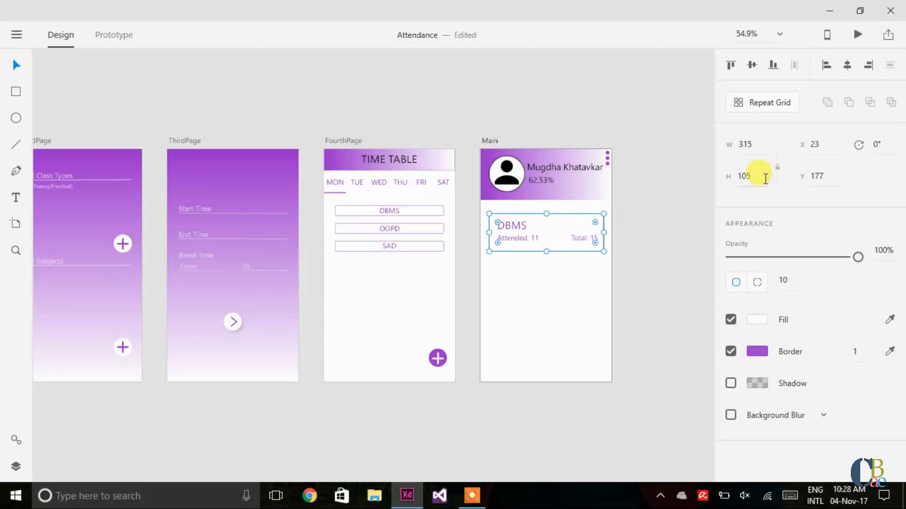
left_click(750, 178)
type("110")
key("Return")
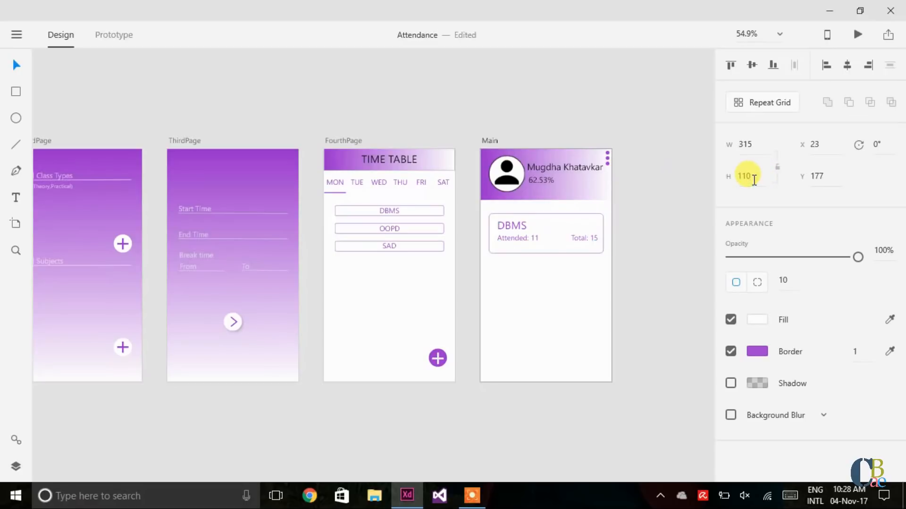
left_click(565, 305)
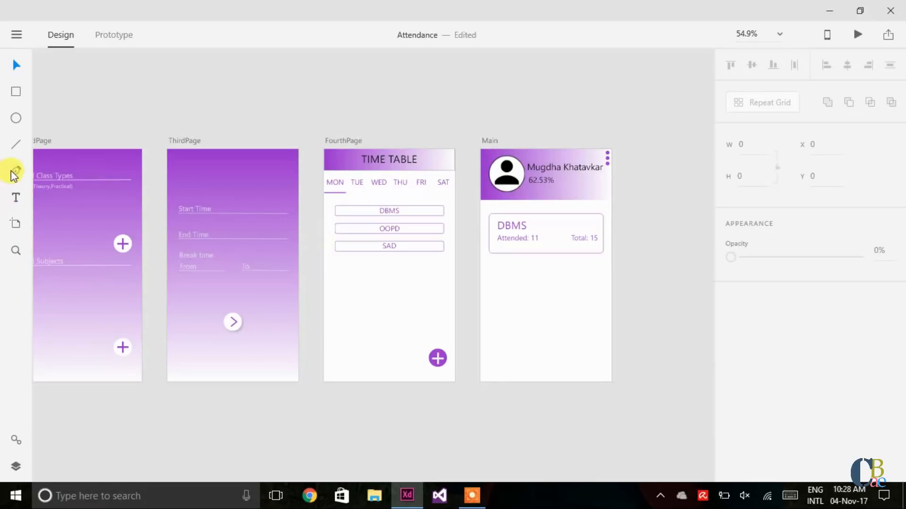
Step: Add purple 'You are good to go!' text under 'Attended: 11' in the DBMS card
left_click(17, 196)
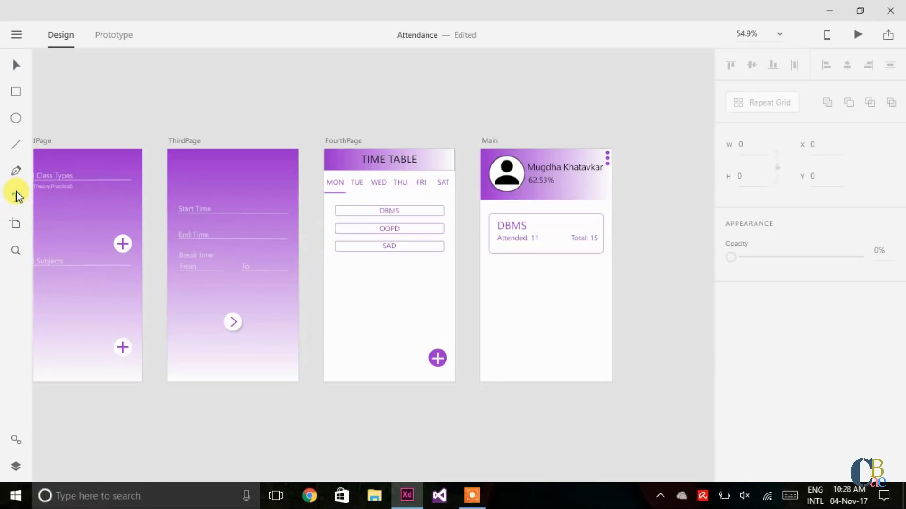
left_click(516, 294)
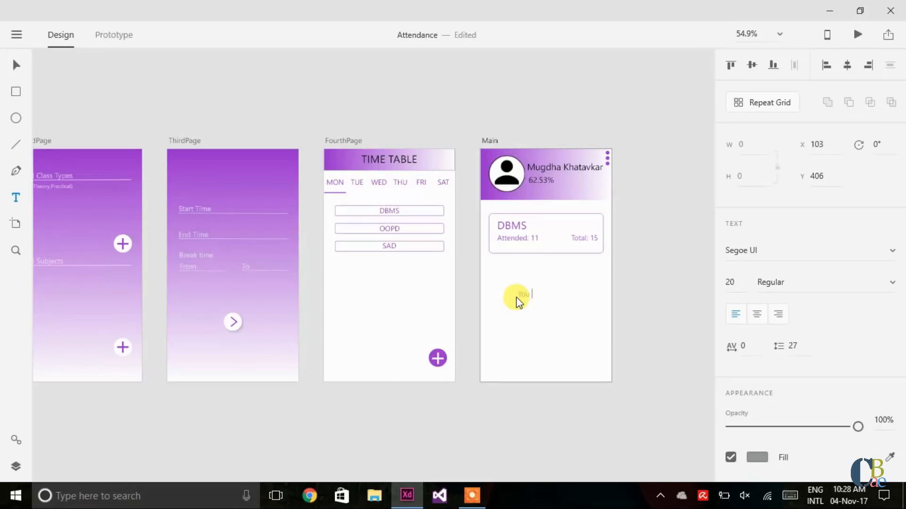
type("You are good to go!")
key("Escape")
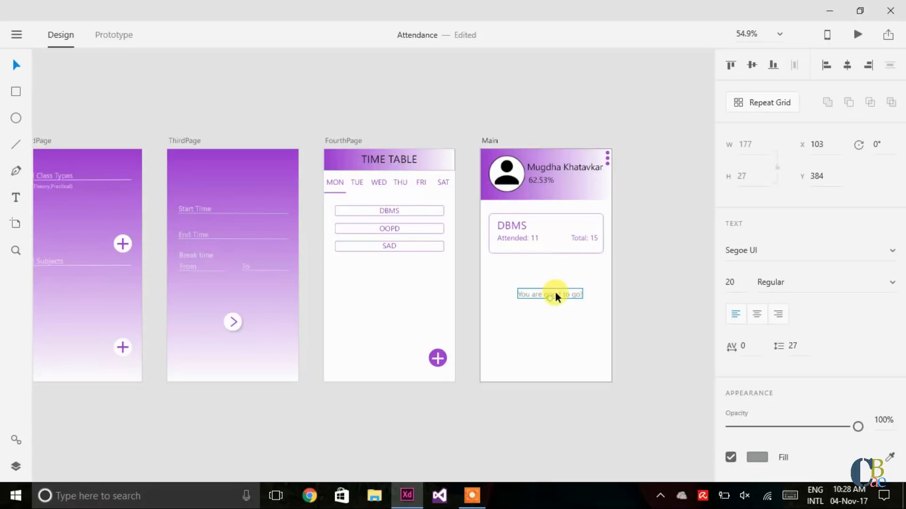
left_click_drag(555, 293, 533, 250)
left_click_drag(533, 250, 534, 250)
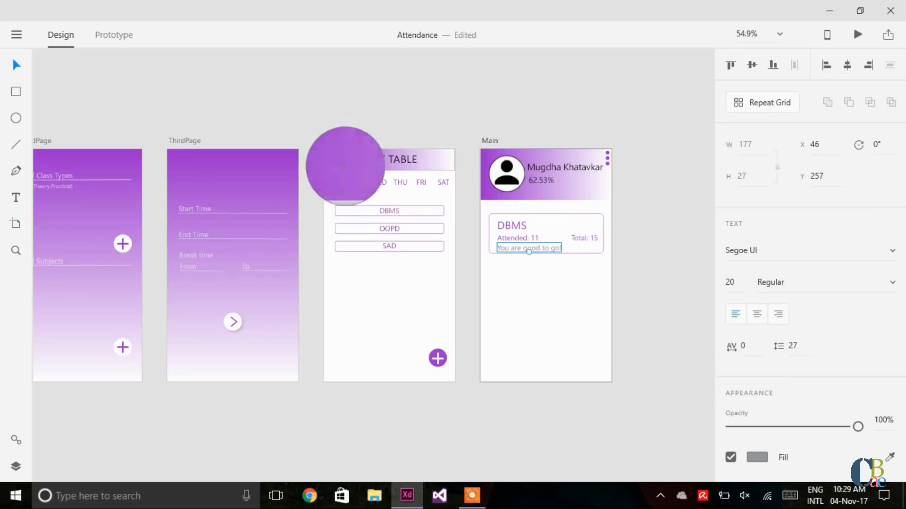
left_click(350, 164)
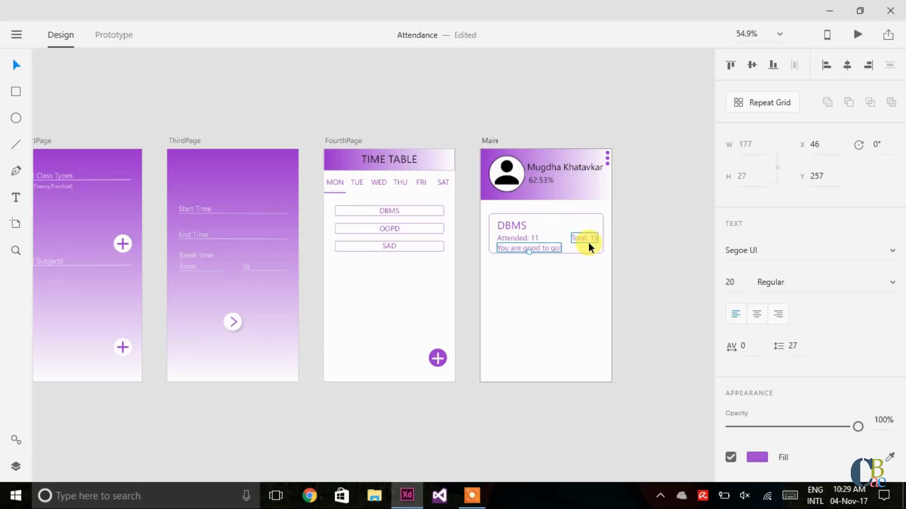
Step: Change the DBMS card rectangle's height to 120
left_click(602, 251)
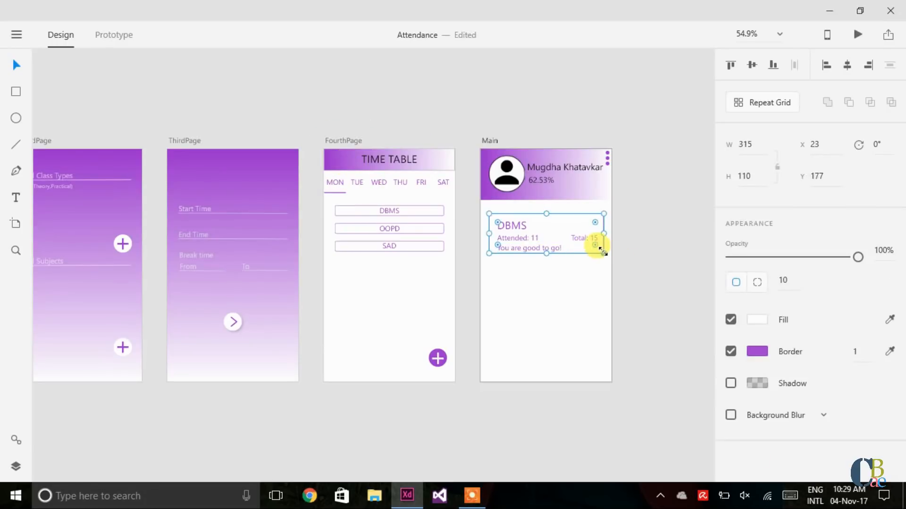
left_click(752, 174)
type("120")
key("Return")
left_click(669, 261)
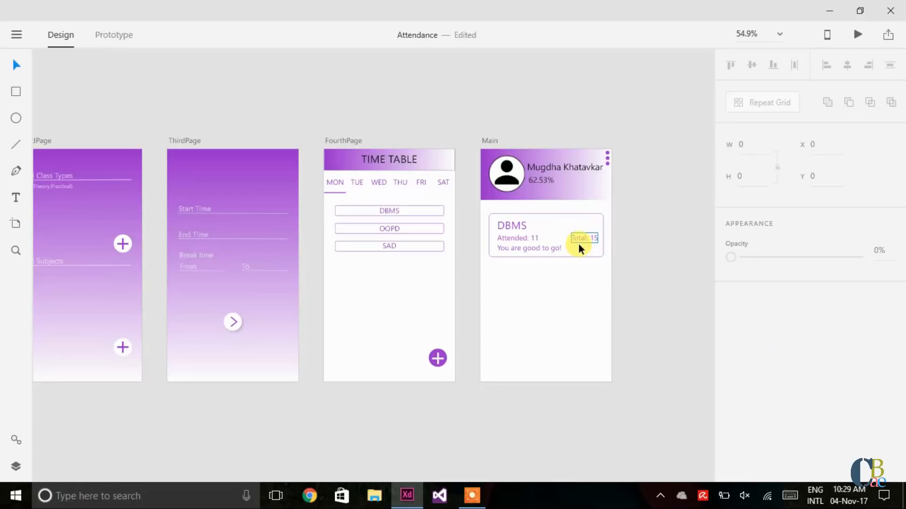
Step: Create a new '73.33%' text line on the Main artboard
double_click(557, 247)
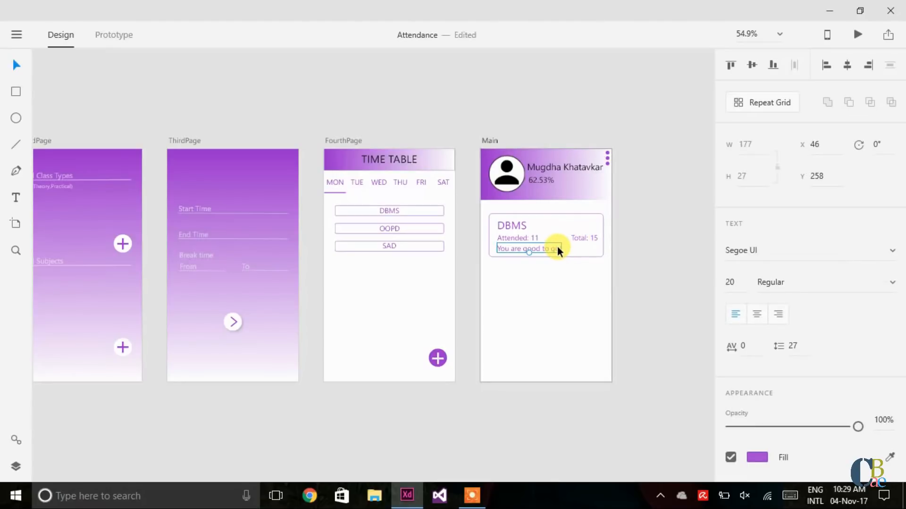
left_click(661, 315)
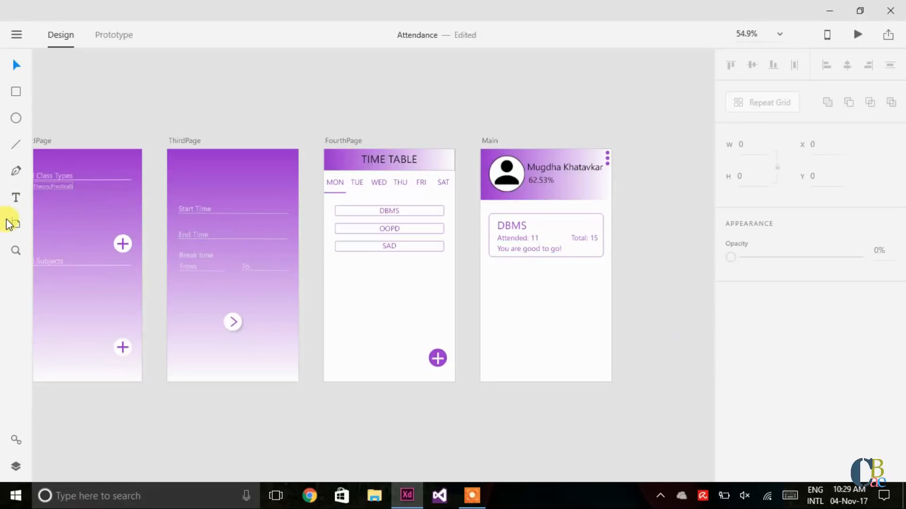
left_click(15, 198)
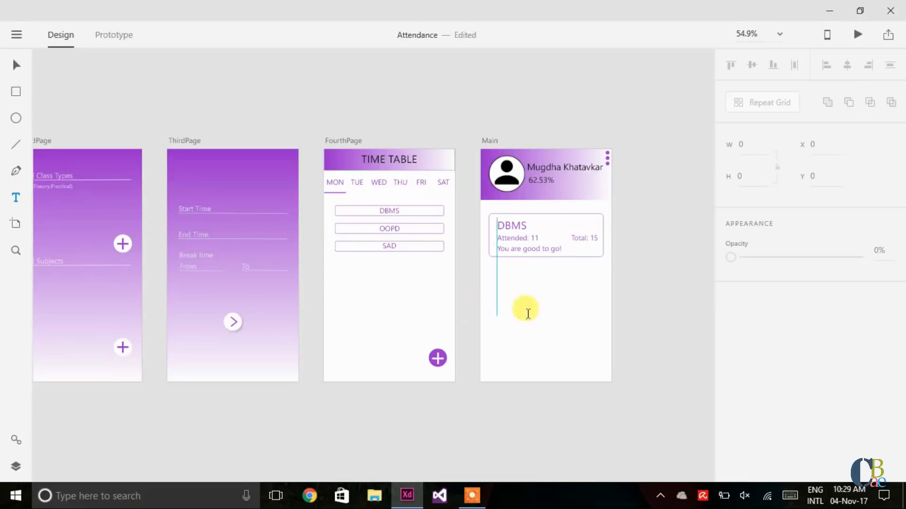
left_click(558, 311)
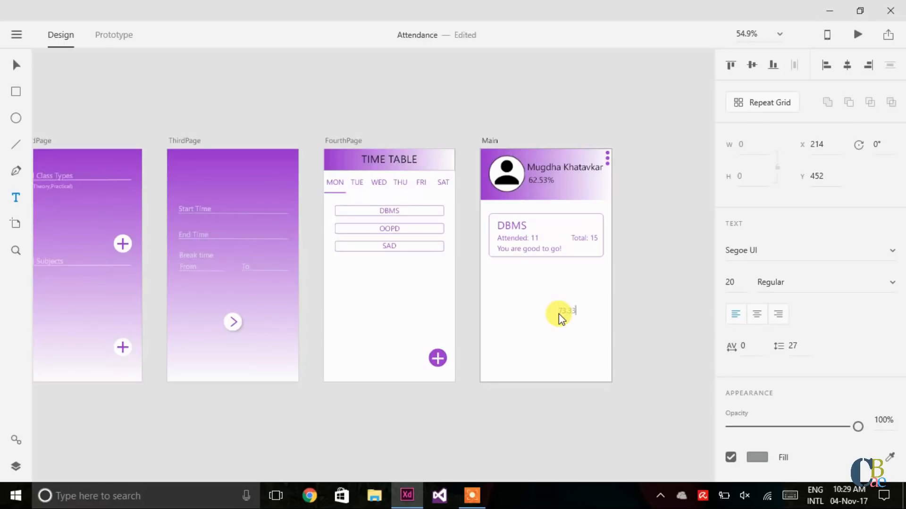
key("Escape")
key("v")
Step: Place 73.33% at size 25 in the card's top-right, coloured header purple
left_click_drag(576, 311, 589, 224)
left_click(730, 281)
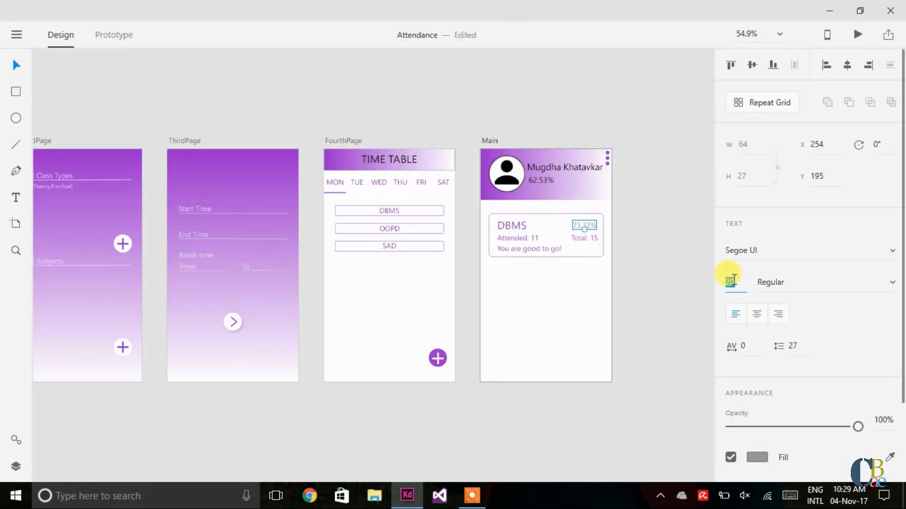
type("25")
key("Return")
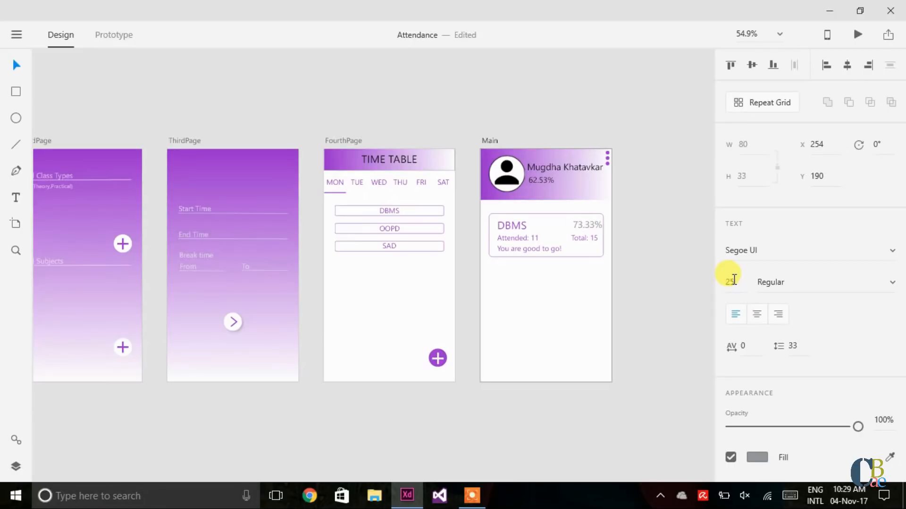
key("Left")
key("Left")
key("Down")
key("Left")
key("Left")
key("Left")
key("Left")
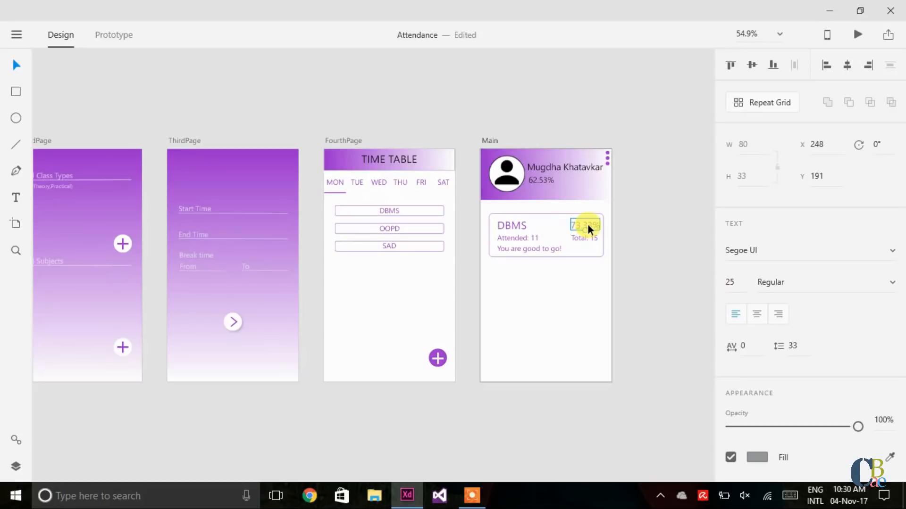
left_click_drag(587, 225, 585, 224)
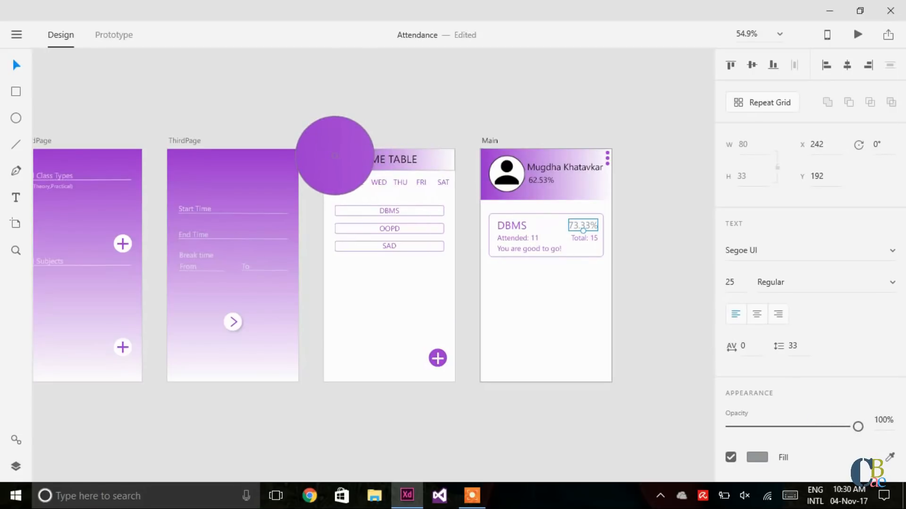
left_click(336, 154)
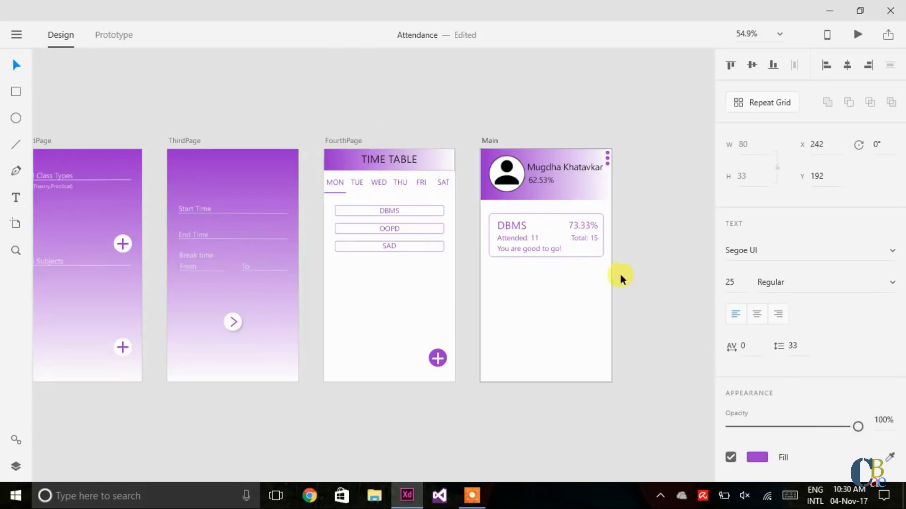
left_click(662, 314)
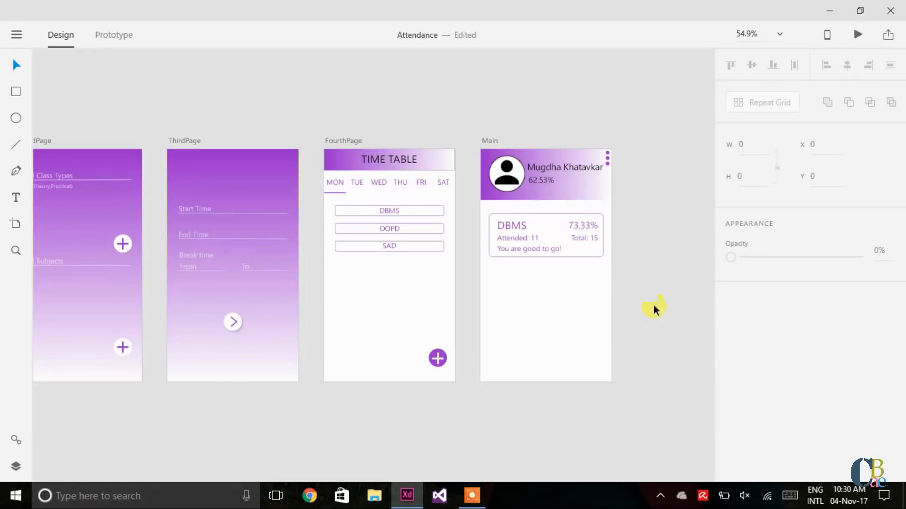
Step: Turn the whole DBMS card into a vertical repeat grid of four stacked cards
left_click_drag(489, 205, 607, 274)
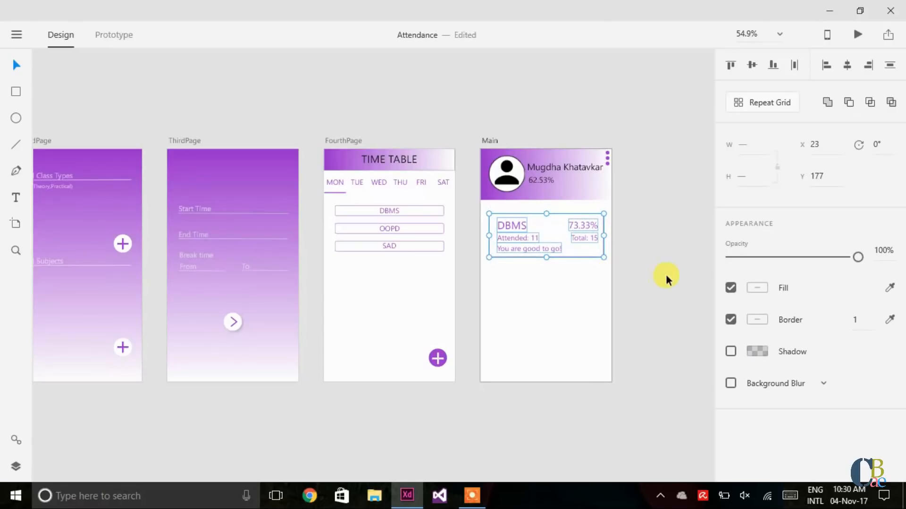
left_click(763, 102)
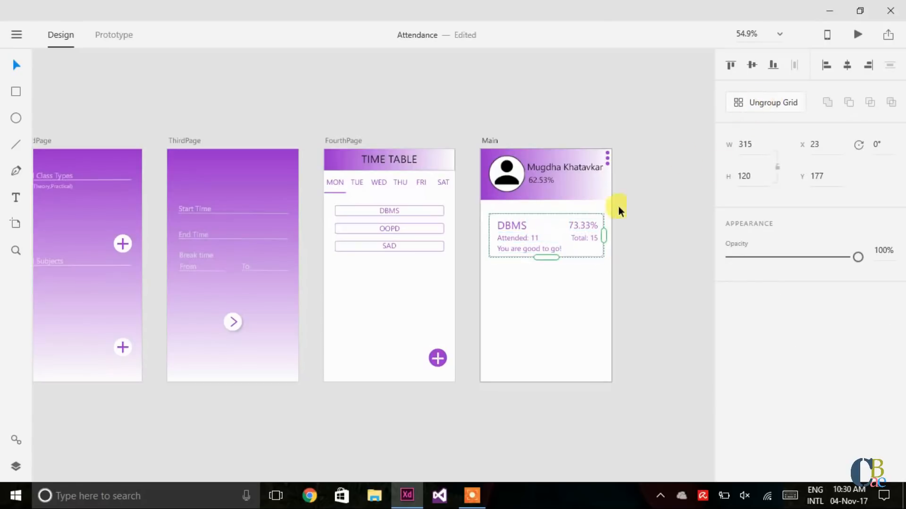
left_click_drag(546, 257, 550, 398)
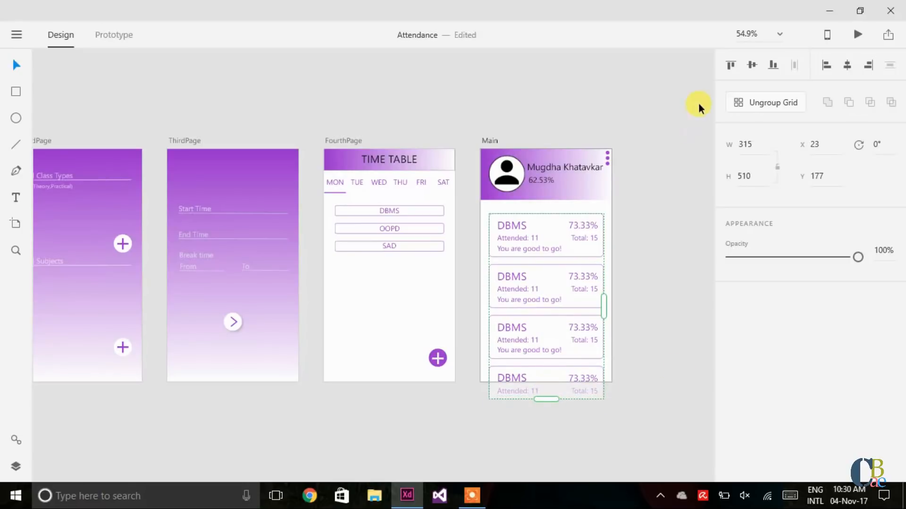
left_click(749, 107)
left_click(672, 246)
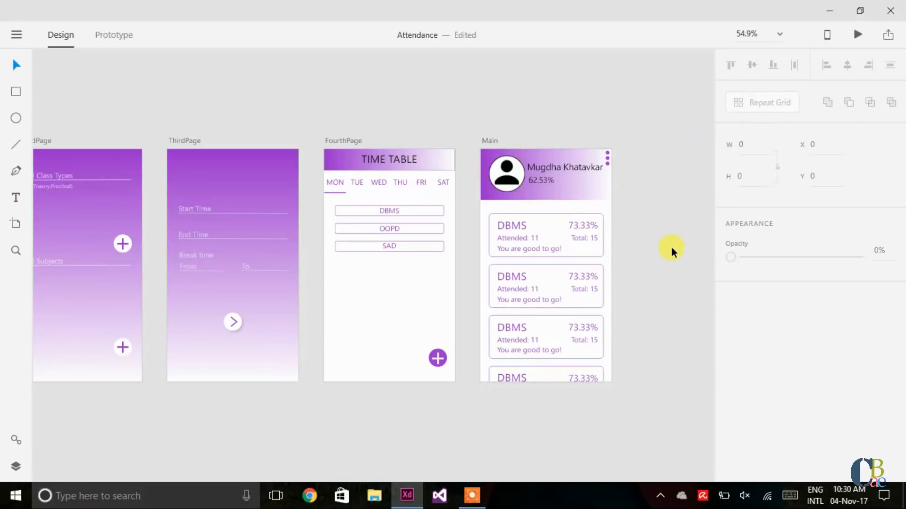
Step: Rename the second card's subject from DBMS to OOPD
double_click(508, 273)
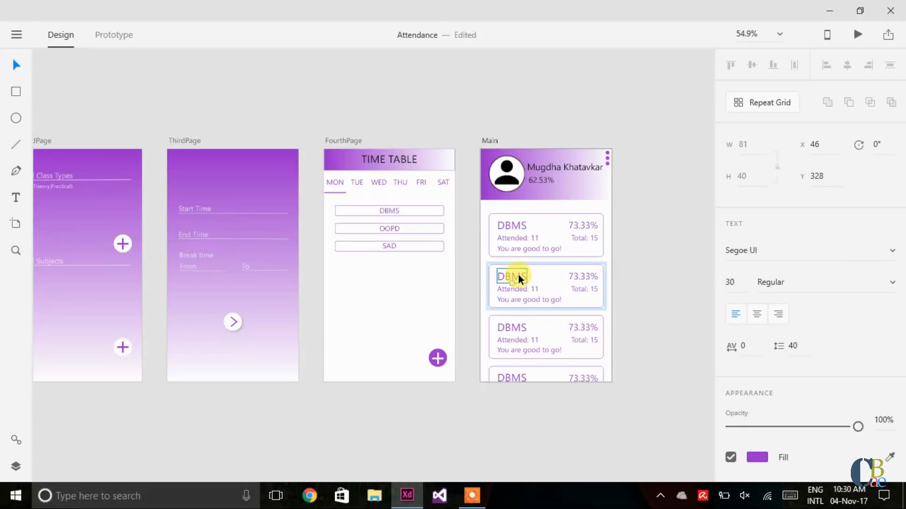
double_click(518, 274)
left_click(519, 276)
type("O")
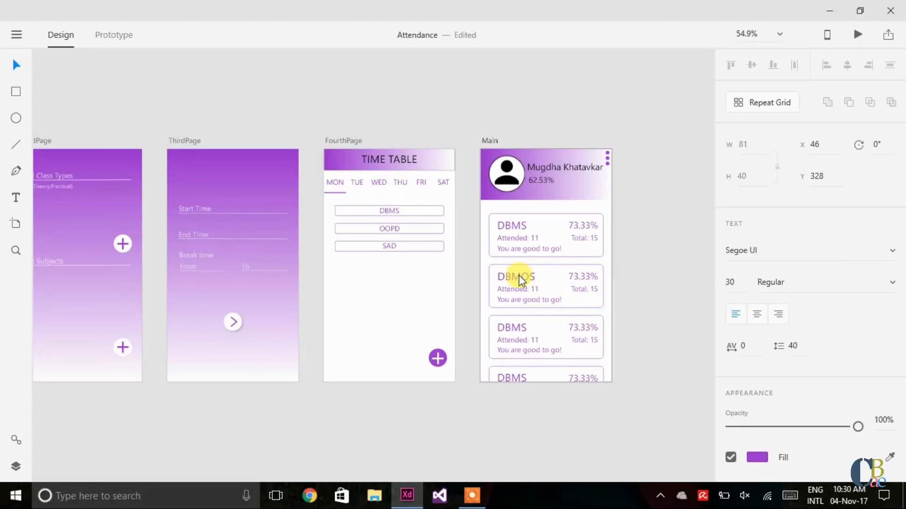
key("BackSpace")
key("Delete")
key("BackSpace")
key("BackSpace")
key("BackSpace")
type("O")
key("BackSpace")
type("OOPD")
key("Escape")
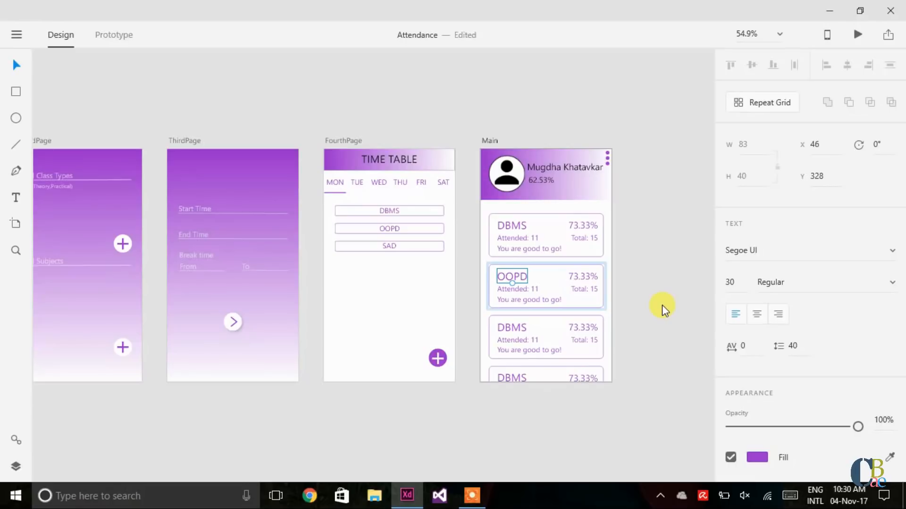
left_click(662, 304)
Step: Rename the third card's subject to SAD
double_click(514, 327)
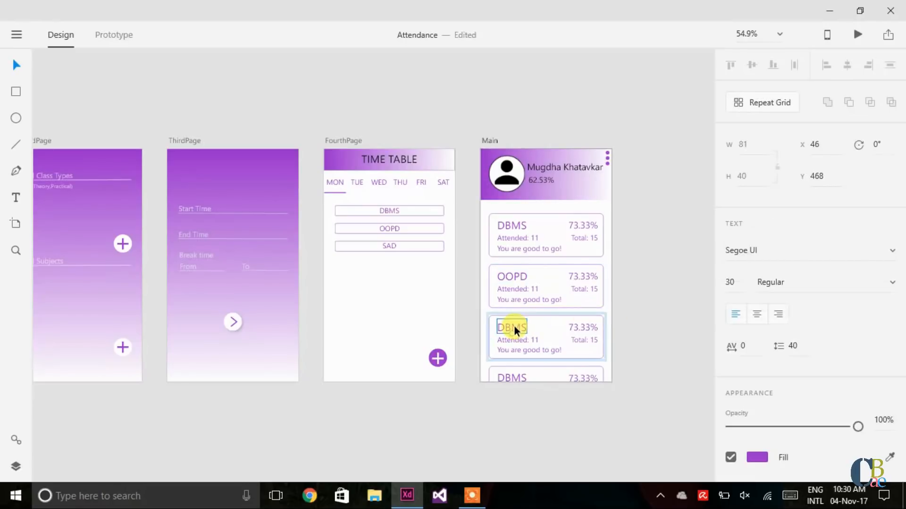
double_click(514, 327)
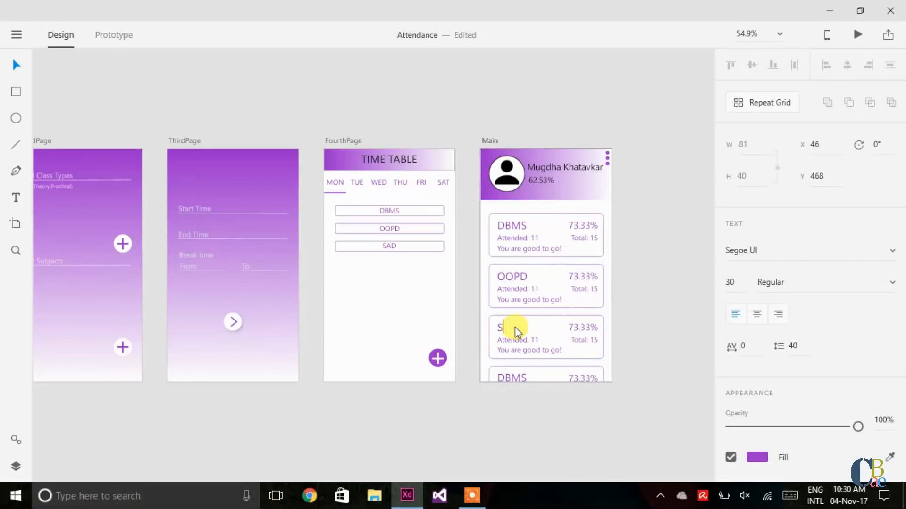
type("SAD")
key("Escape")
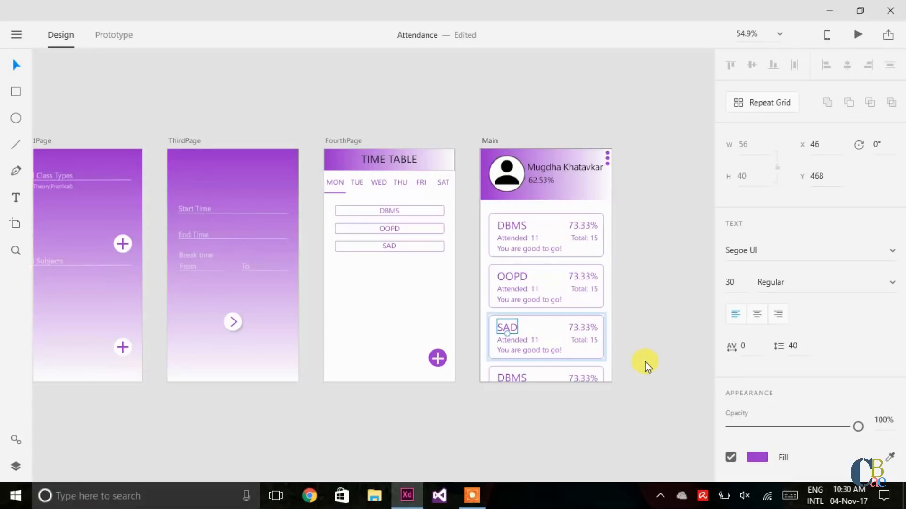
left_click(647, 366)
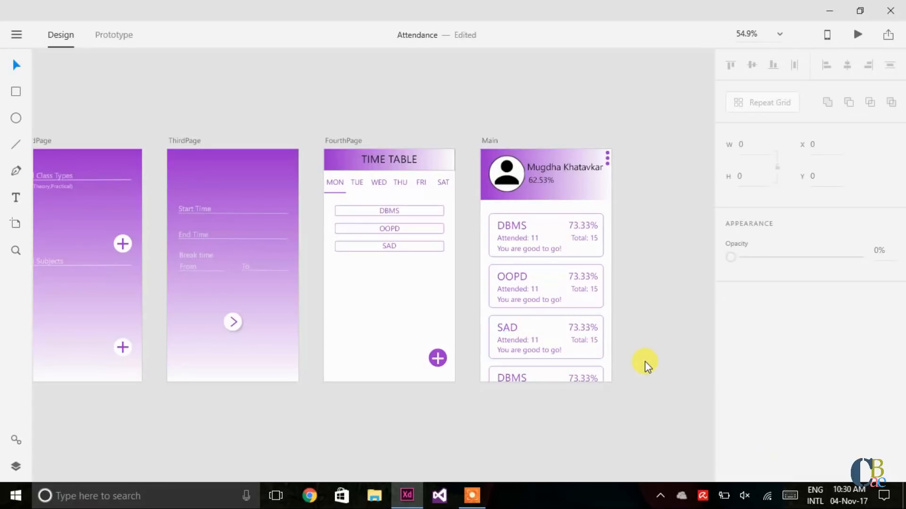
Step: Rename the fourth card's subject to 'DBMS Pracs'
double_click(511, 376)
double_click(511, 376)
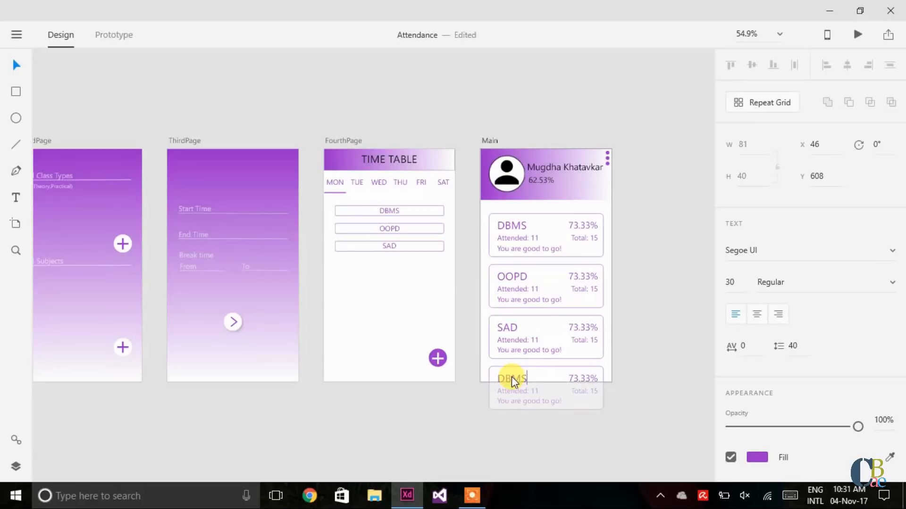
type("Practicals")
key("Escape")
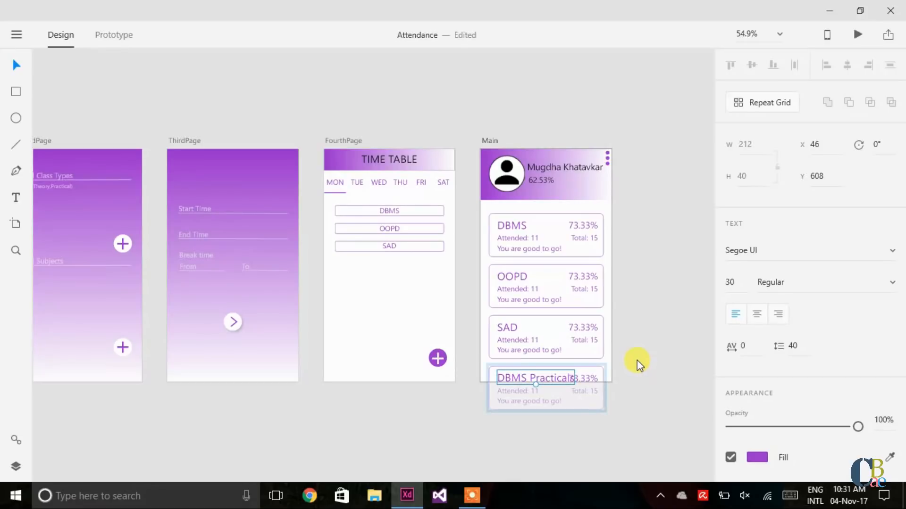
left_click(635, 360)
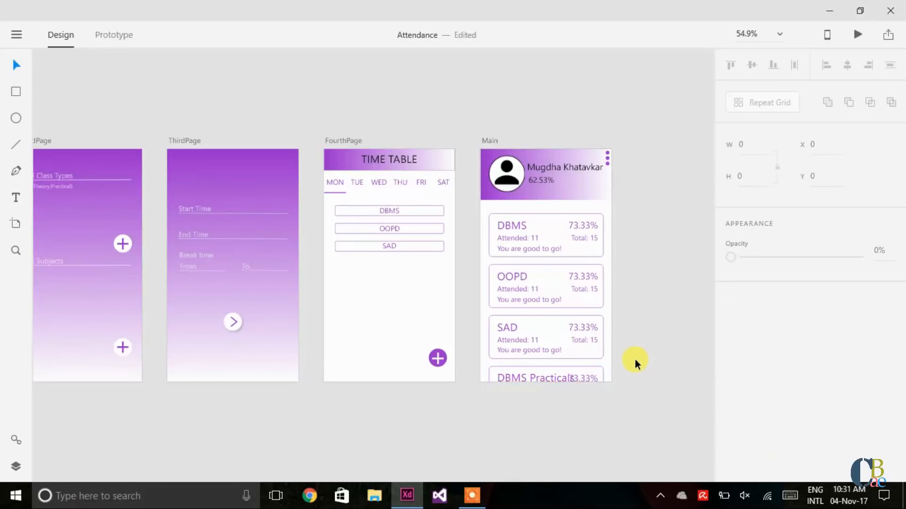
double_click(531, 372)
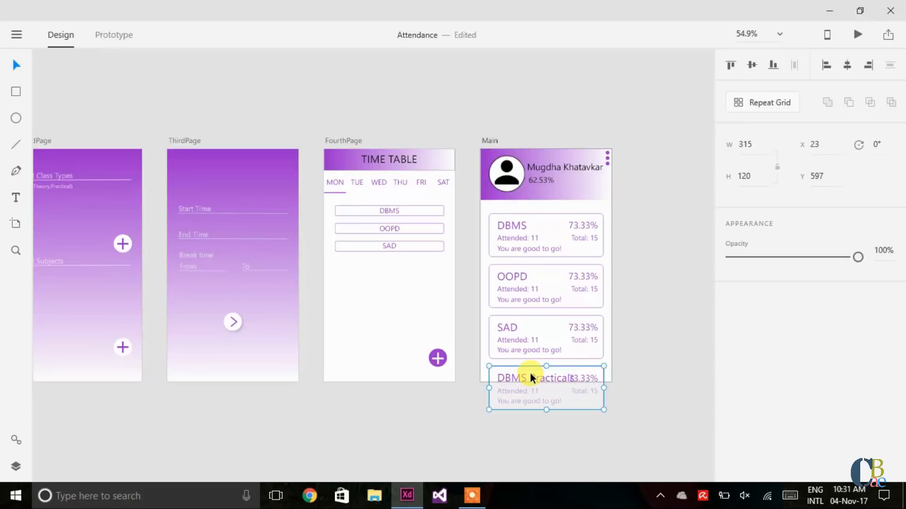
double_click(531, 375)
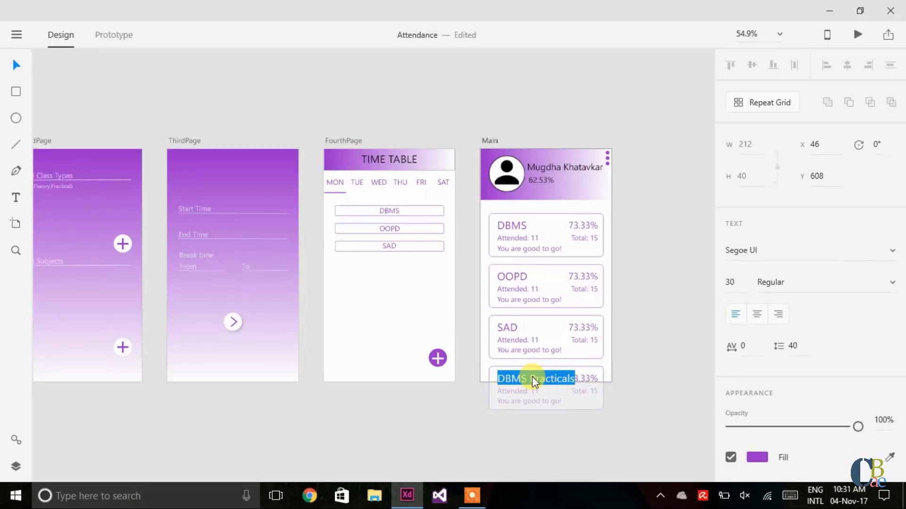
left_click(532, 377)
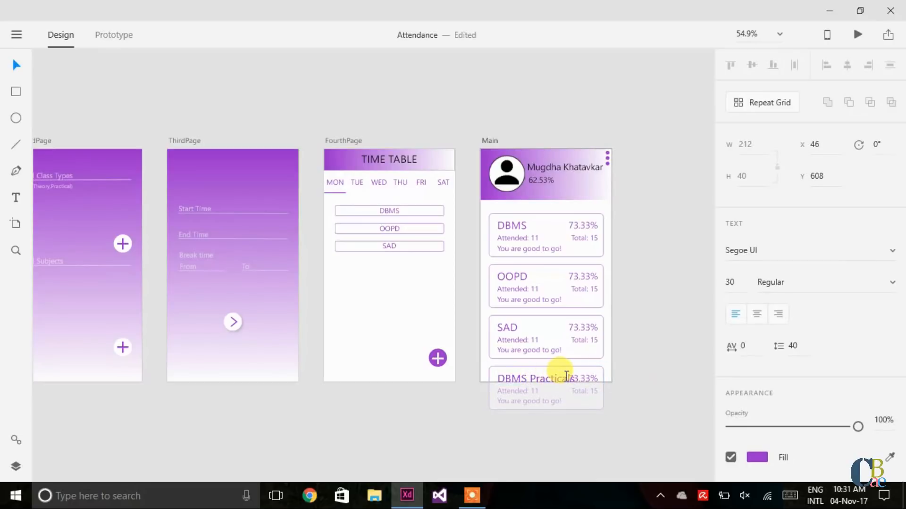
key("Delete")
key("Delete")
key("Delete")
key("Delete")
key("Delete")
left_click(634, 391)
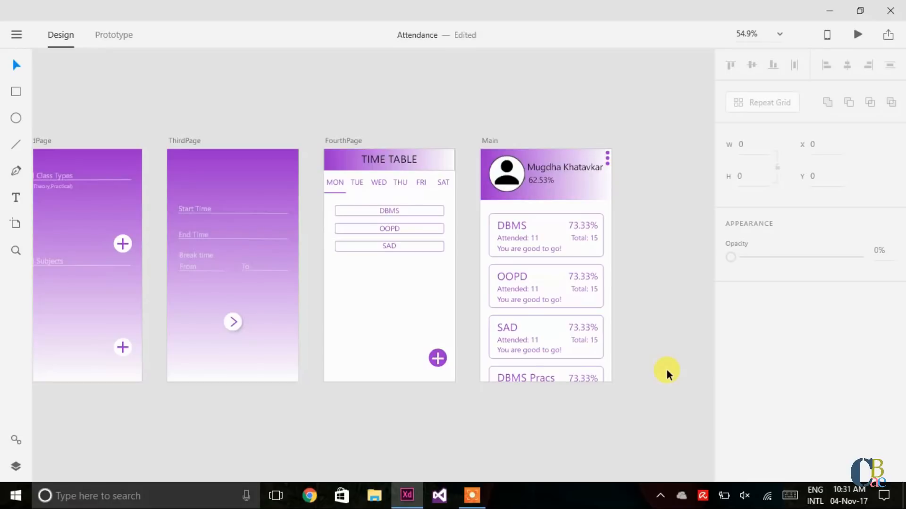
Step: Unlock the purple plus button on FourthPage and copy it
left_click(437, 357)
right_click(437, 356)
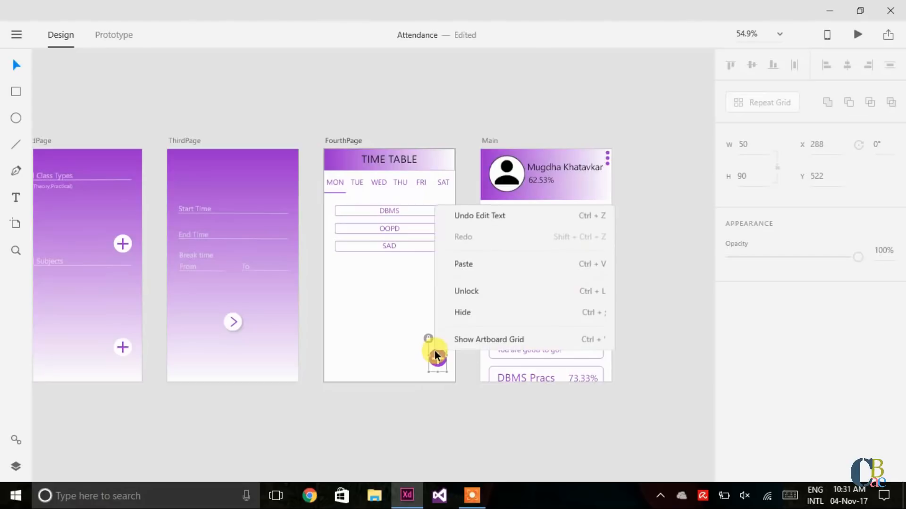
left_click(455, 289)
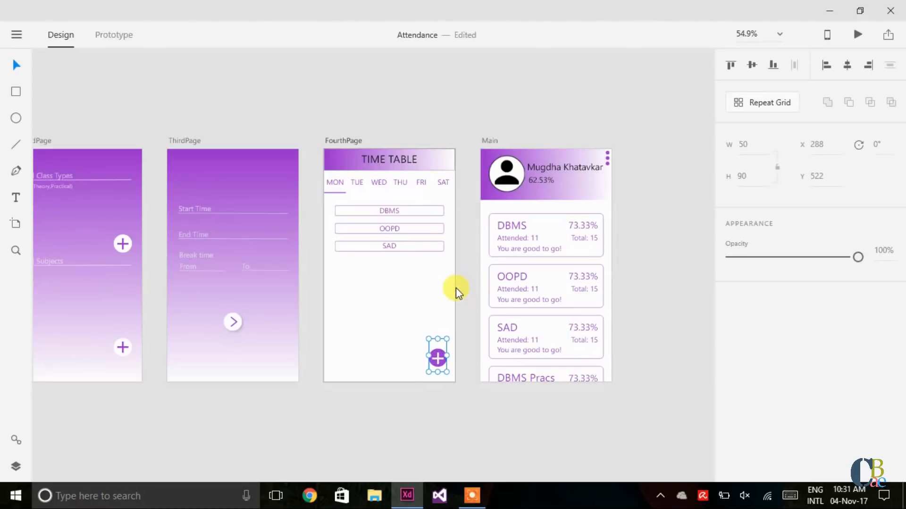
right_click(438, 358)
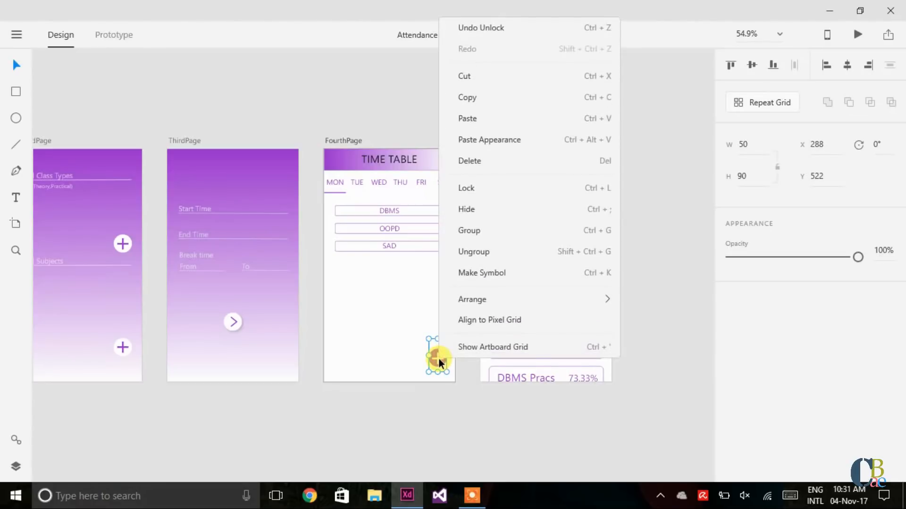
key("Escape")
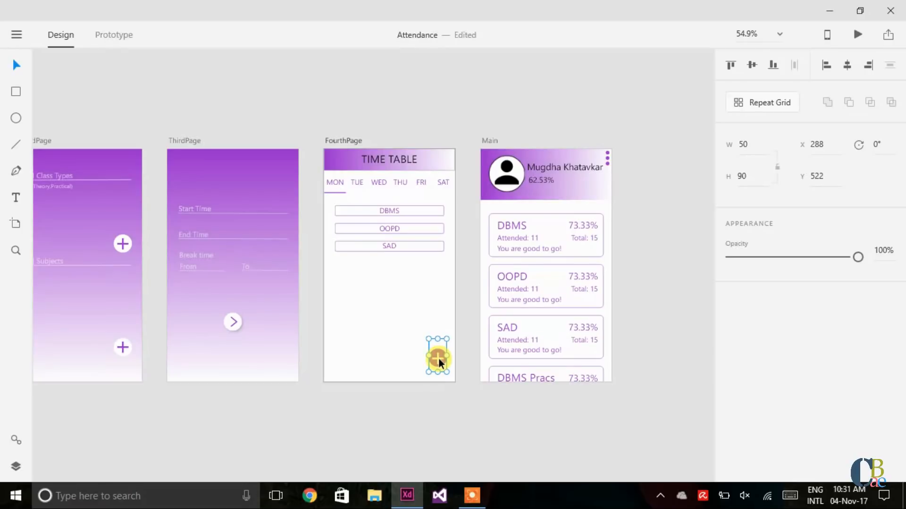
Step: Paste the plus button onto Main and nudge it to the bottom-right corner over the card list
left_click(607, 360)
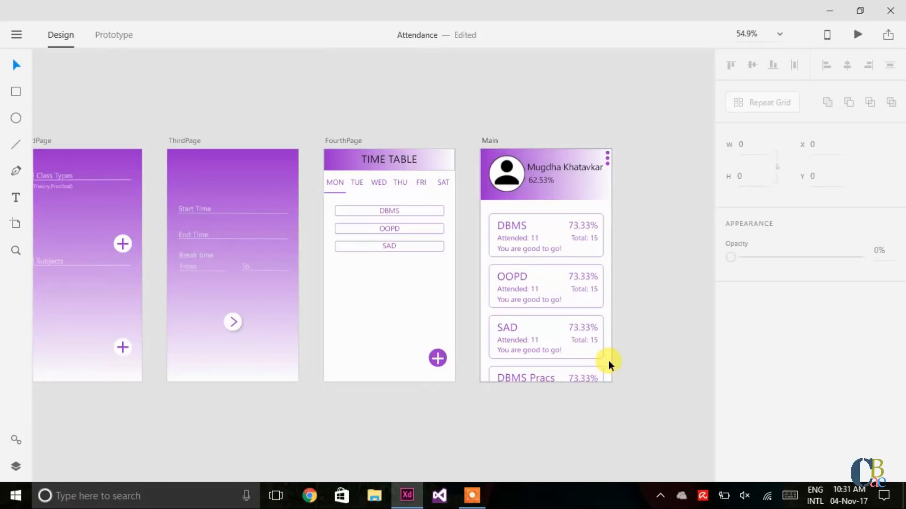
key("ctrl+v")
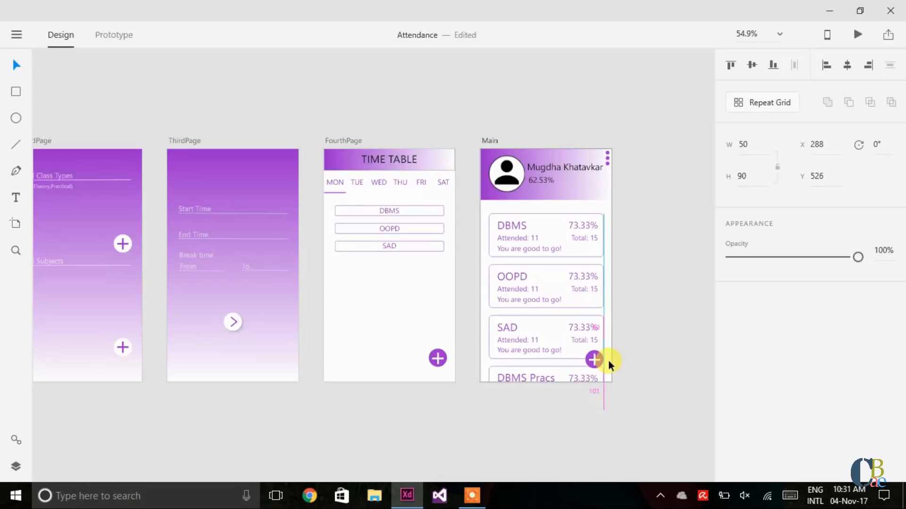
key("Right")
key("Right")
key("Right")
key("Right")
key("Right")
key("Right")
key("Right")
key("Right")
key("Right")
key("Right")
key("Right")
key("Right")
key("Down")
key("Down")
key("Down")
key("Down")
key("Down")
key("Down")
key("Down")
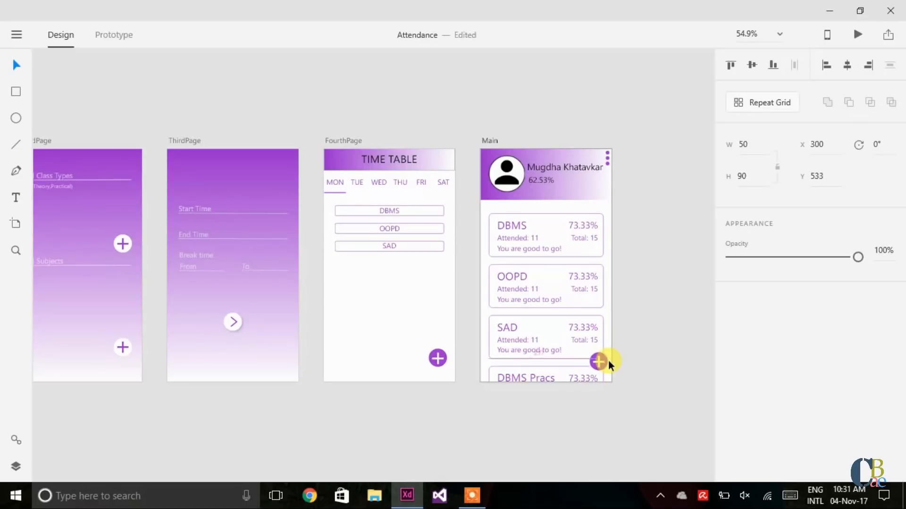
key("Down")
key("Down")
key("Down")
key("Down")
key("Down")
key("Down")
key("Down")
key("Down")
key("Down")
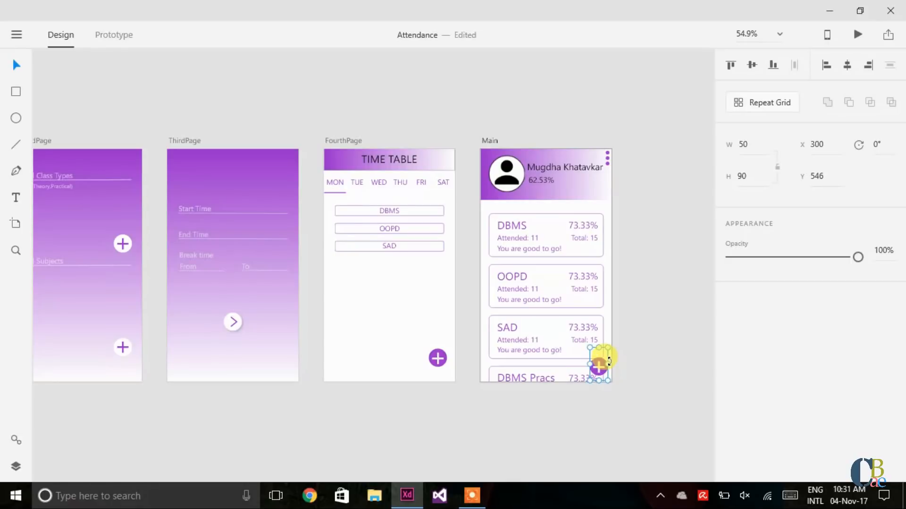
left_click(637, 347)
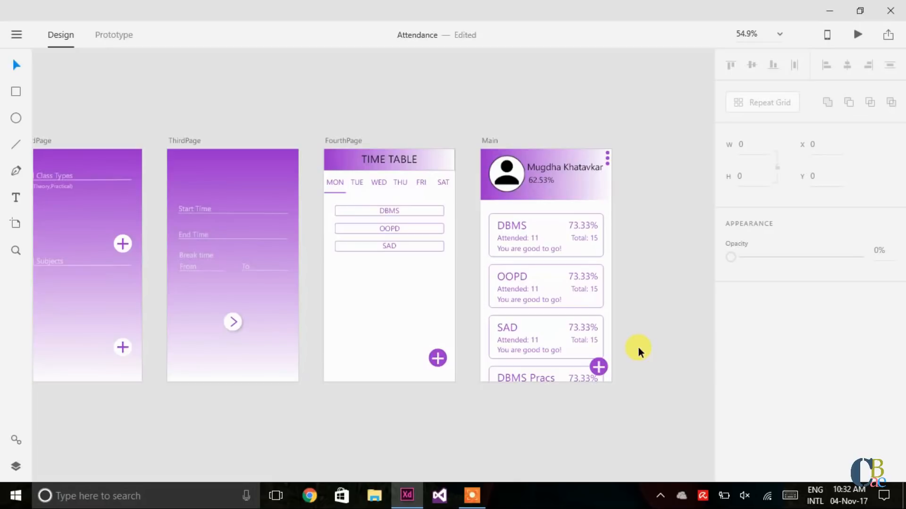
Step: Duplicate the Main artboard as Main – 1 and move it below the original
scroll(623, 418, "right", 5)
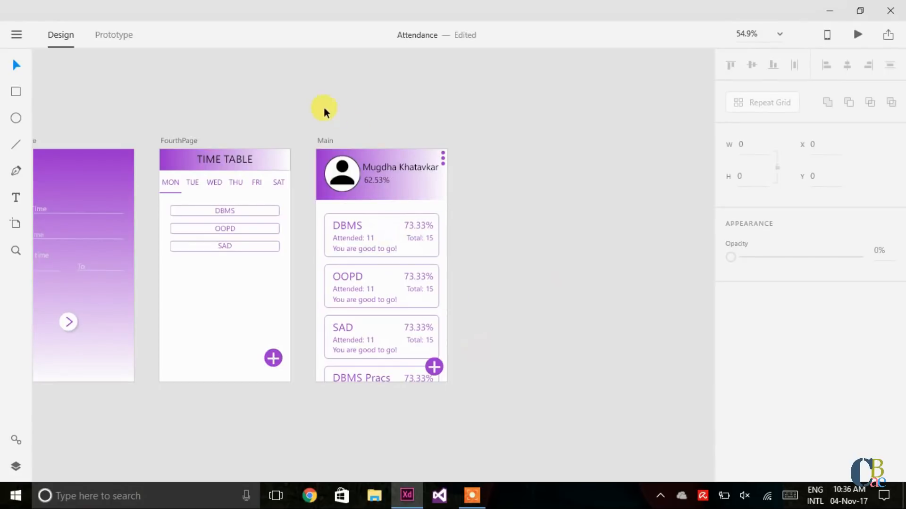
left_click(325, 140)
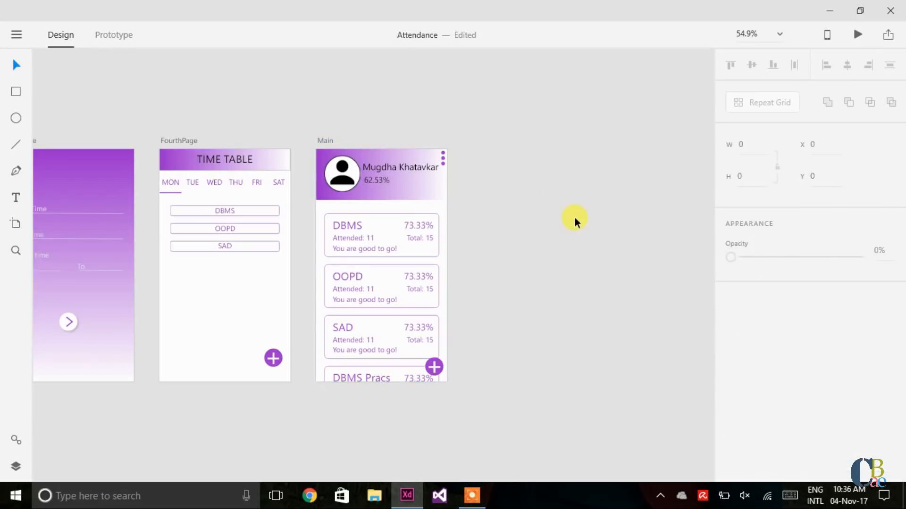
scroll(574, 222, "down", 5)
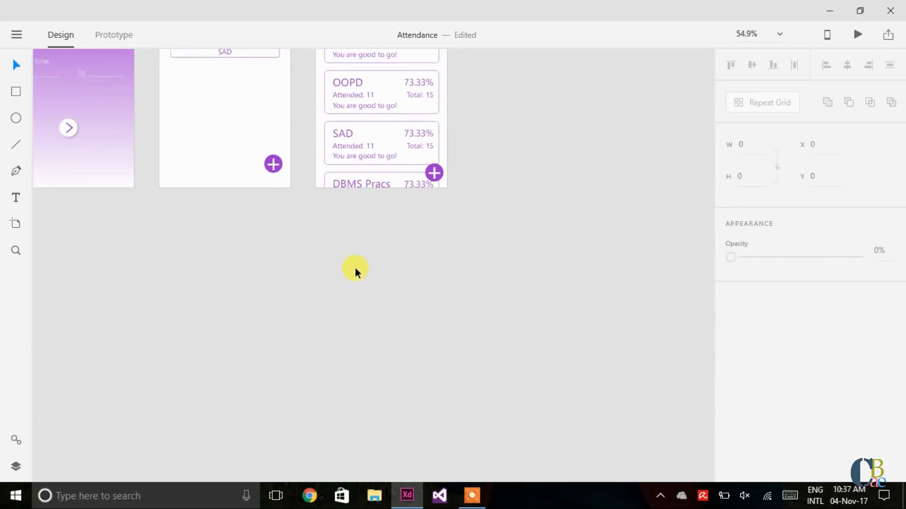
key("ctrl+v")
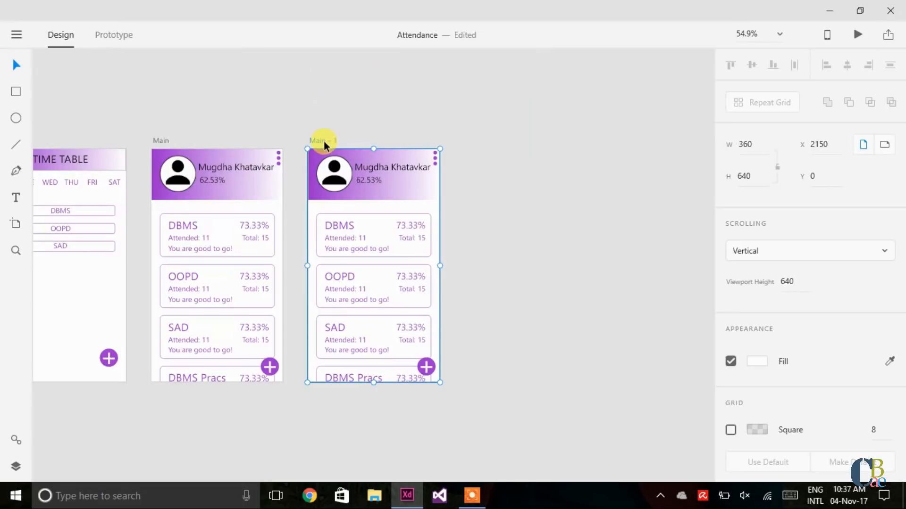
left_click_drag(323, 140, 166, 428)
Step: Check the copied plus sign on Main – 1, then draw a short line on the canvas to its left
scroll(418, 412, "down", 1)
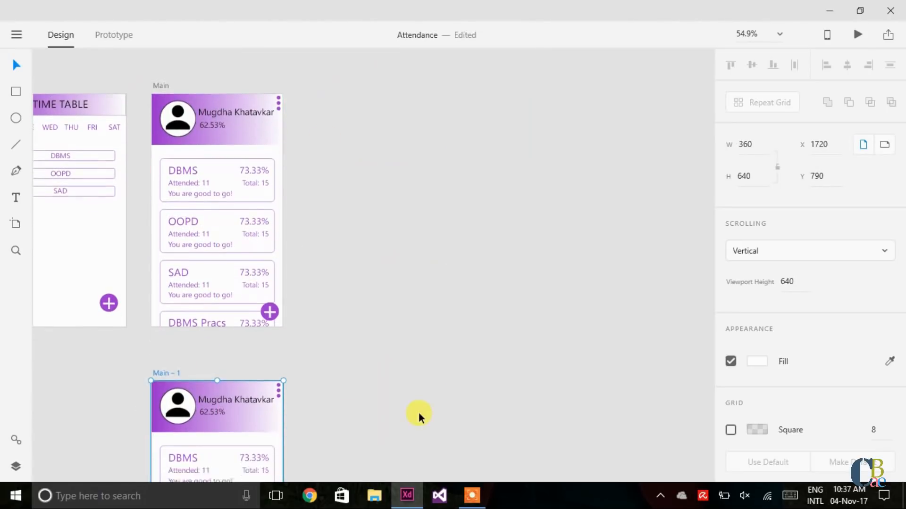
scroll(418, 412, "down", 2)
scroll(418, 413, "left", 2)
scroll(418, 412, "down", 2)
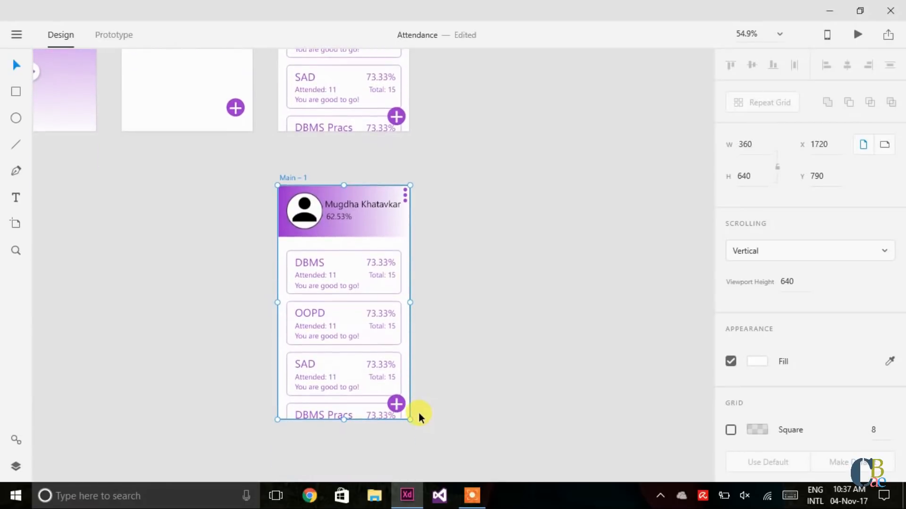
left_click(418, 412)
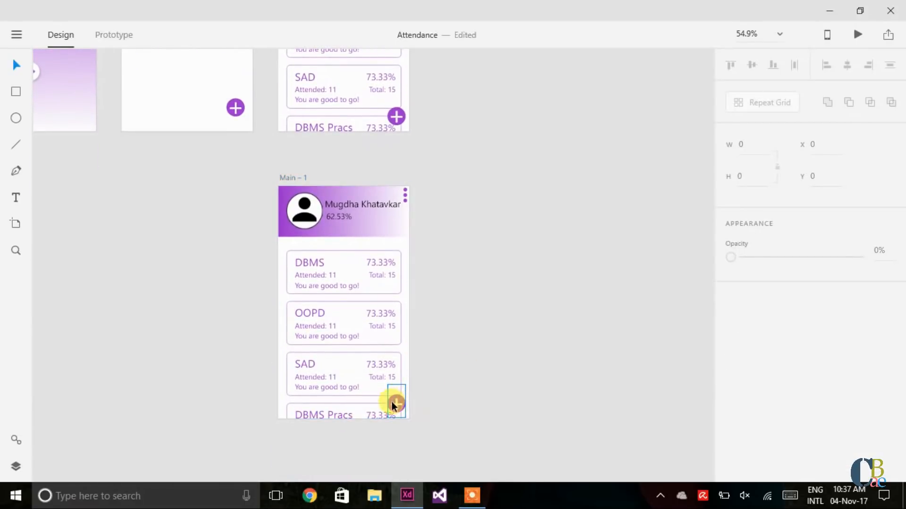
left_click(394, 404)
left_click(425, 403)
left_click(16, 143)
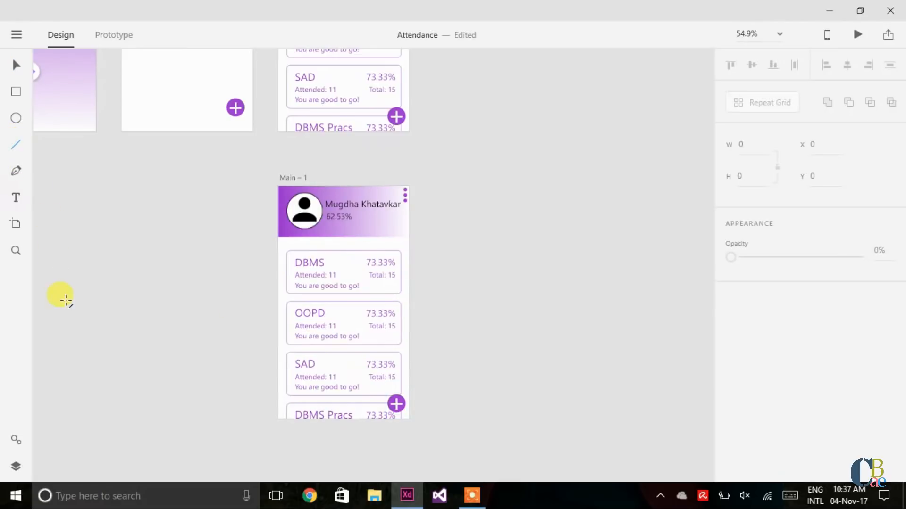
left_click_drag(67, 303, 74, 316)
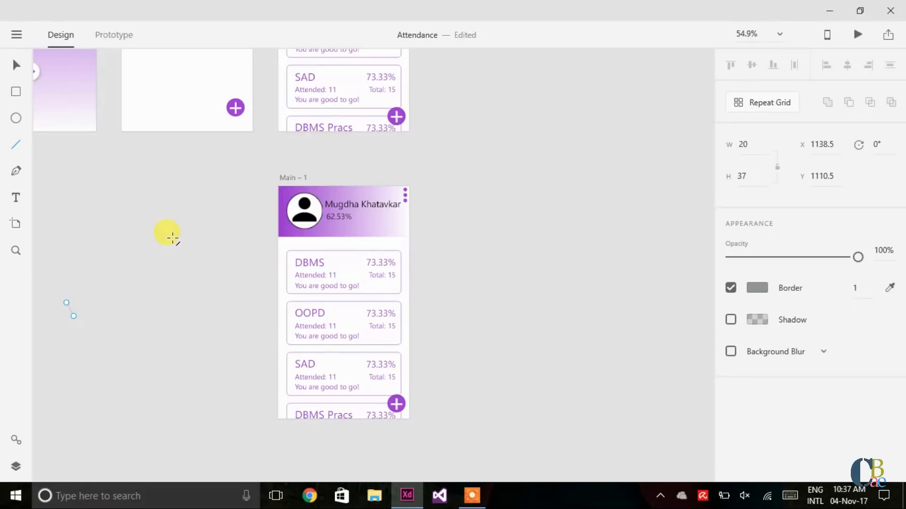
Step: Set the short line's width to 15 and angle its end slightly
key("v")
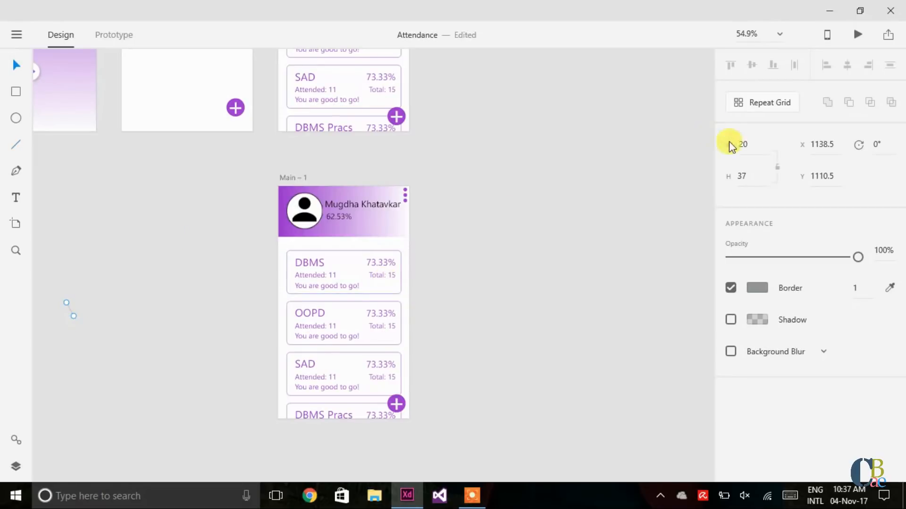
left_click(753, 144)
type("15")
key("Return")
left_click_drag(73, 314, 73, 313)
left_click(100, 306)
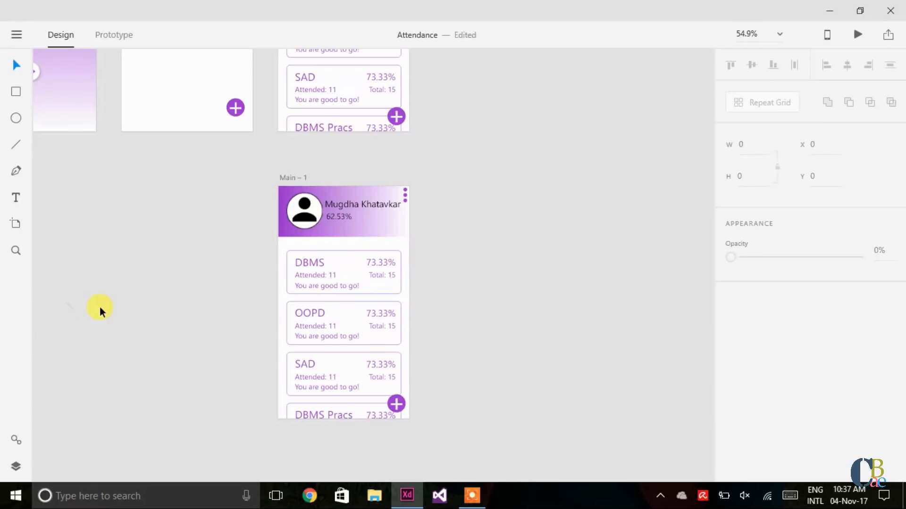
Step: Nudge the other small line up and set its width to 80
left_click(71, 308)
key("Up")
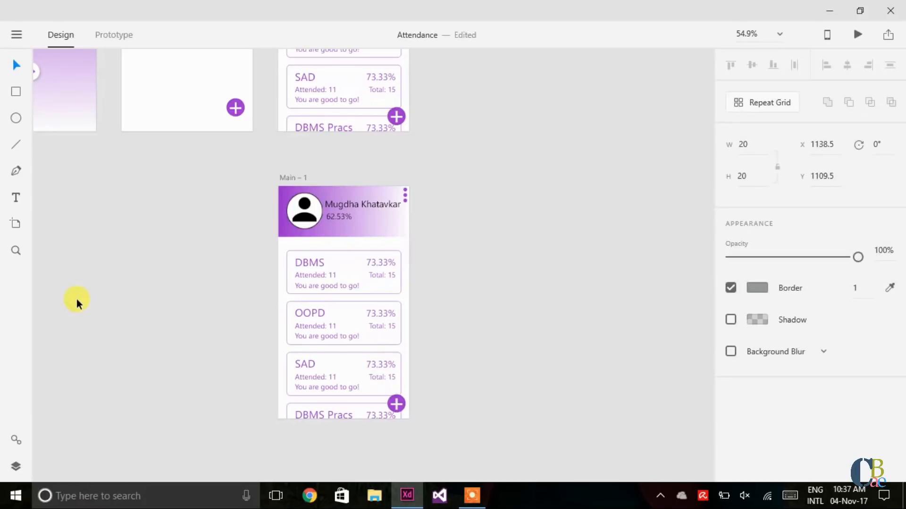
key("Up")
key("Up")
key("Up")
key("Up")
key("Up")
key("Up")
key("Up")
key("Up")
key("Up")
key("Up")
key("Up")
key("Up")
key("Up")
key("Up")
key("Up")
key("Up")
key("Up")
key("Up")
key("Up")
key("Up")
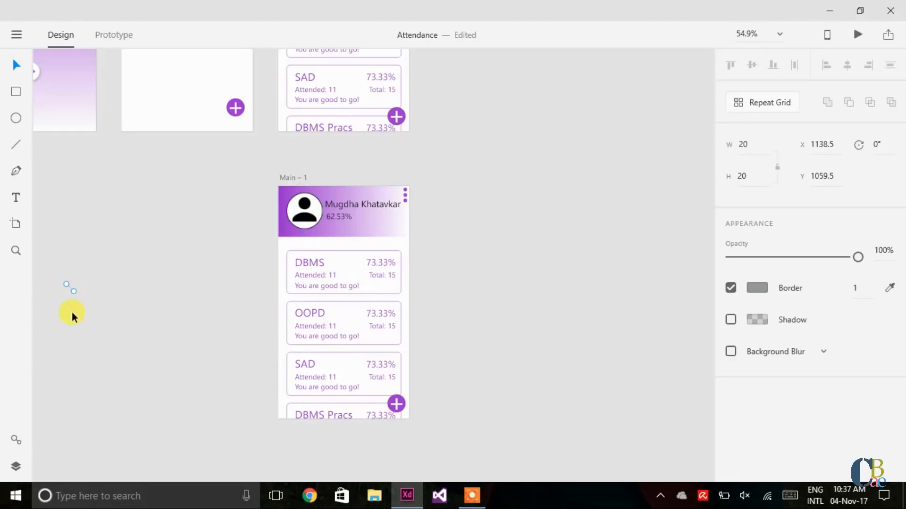
key("ctrl+z")
key("ctrl+shift+z")
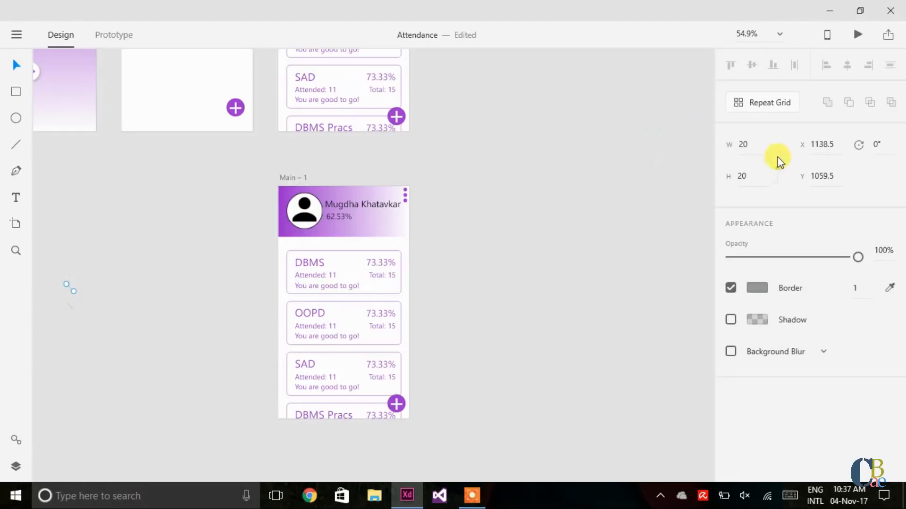
left_click(746, 143)
type("80")
key("Return")
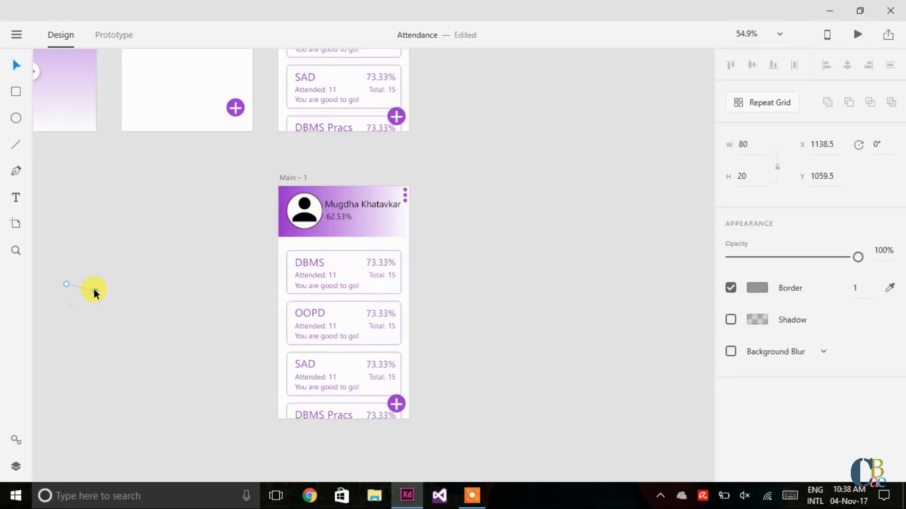
Step: Drag the line's endpoints into a long diagonal stroke and nudge it into place
left_click_drag(94, 290, 72, 310)
left_click_drag(66, 283, 88, 283)
key("Down")
key("Down")
key("Down")
key("Down")
key("Down")
key("Down")
key("Down")
key("Down")
key("Down")
key("Down")
key("Down")
key("Down")
key("Down")
key("Down")
key("Down")
key("Down")
key("Down")
key("Down")
key("Right")
key("Right")
key("Right")
key("Right")
key("Right")
key("Right")
key("Right")
key("Right")
key("Right")
key("Right")
key("Right")
key("Right")
key("Right")
key("Right")
key("Up")
key("Up")
key("Up")
key("Up")
key("Up")
key("Up")
key("Up")
key("Up")
key("Left")
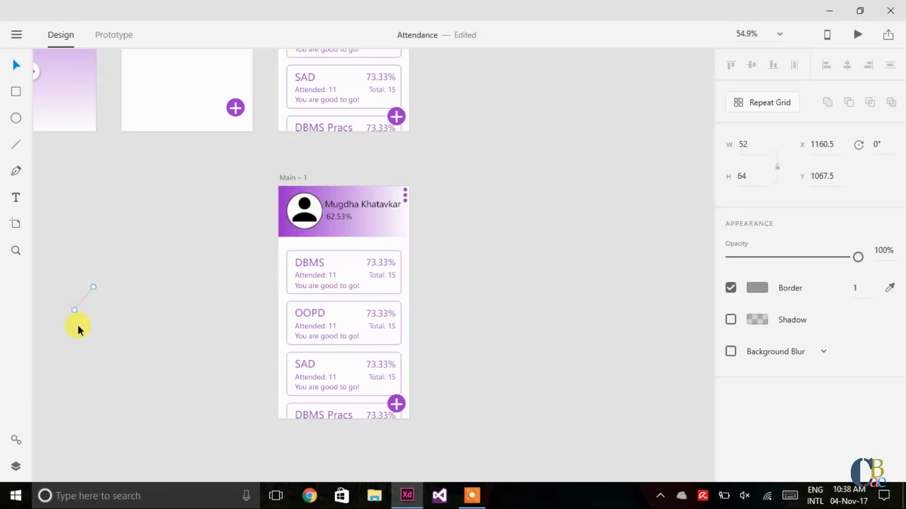
Step: Join the short stroke's lower end to the long diagonal stroke
scroll(78, 330, "up", 3)
scroll(78, 330, "up", 4)
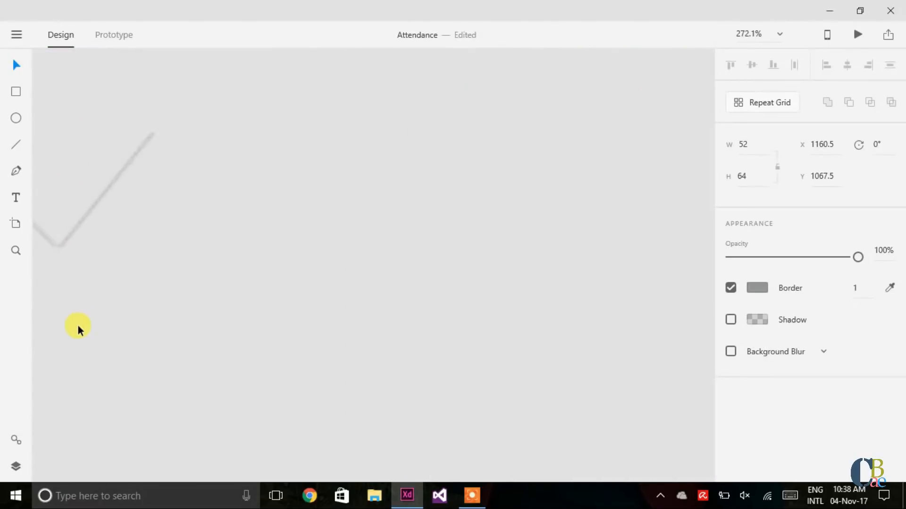
scroll(78, 330, "left", 2)
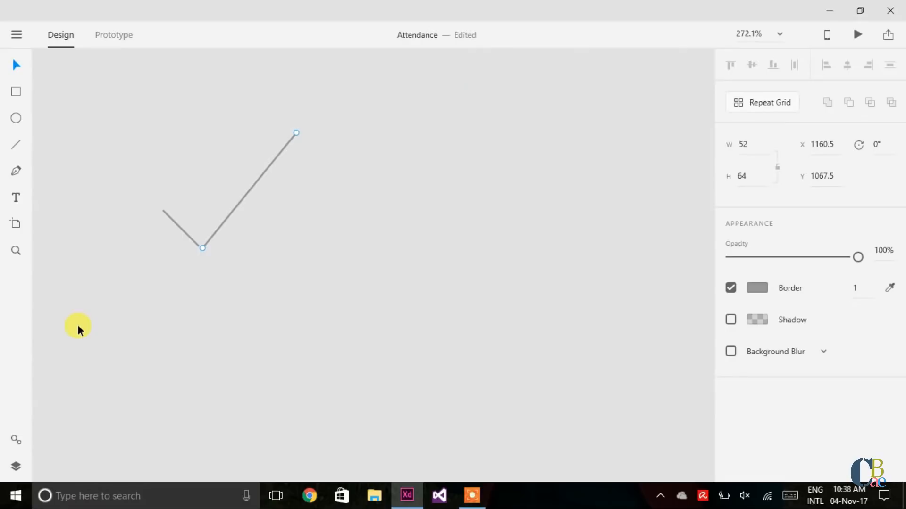
scroll(78, 331, "up", 1)
scroll(78, 330, "down", 1)
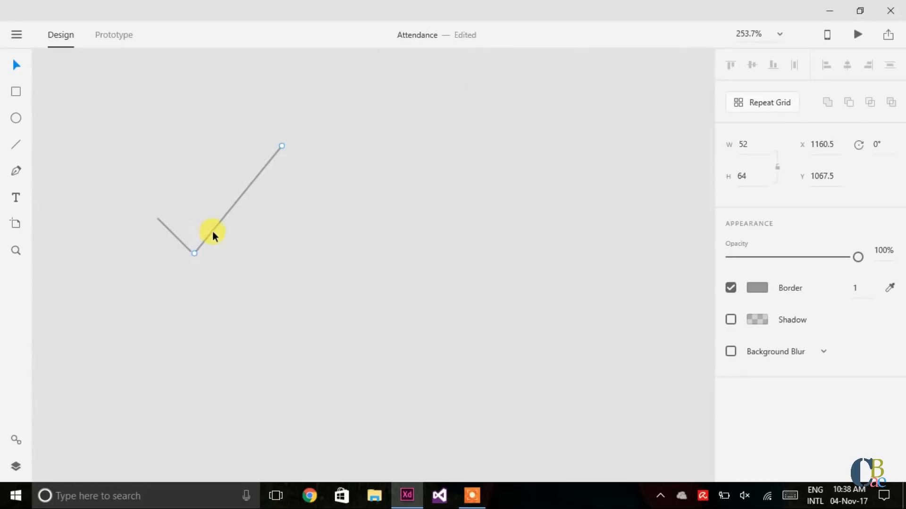
left_click_drag(194, 254, 190, 250)
left_click(254, 270)
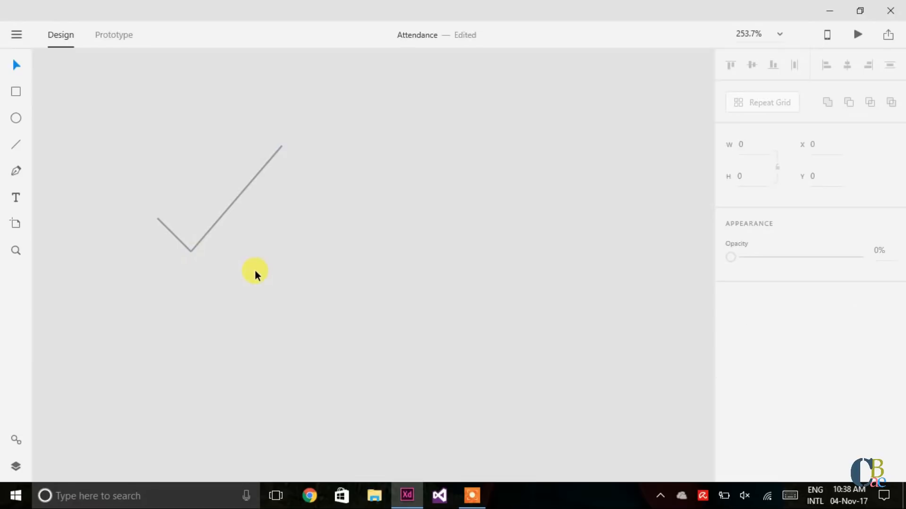
left_click(249, 183)
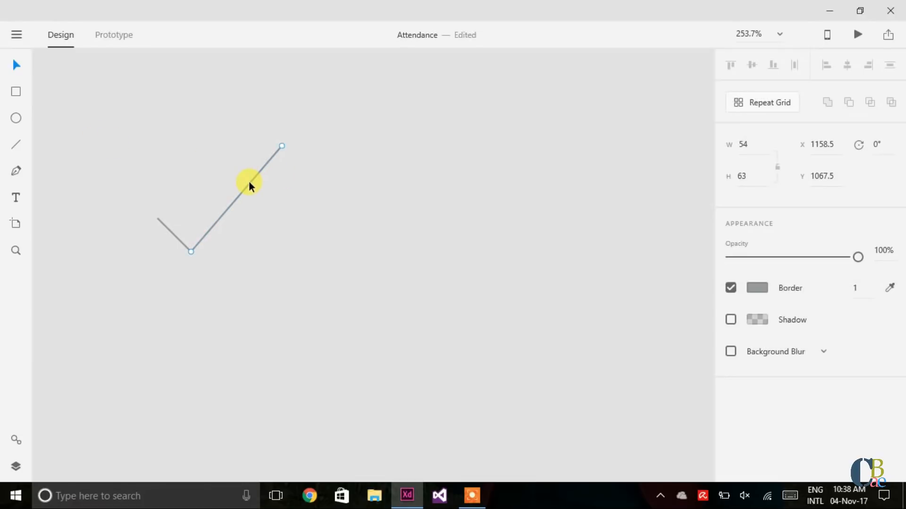
Step: Colour both strokes' borders with the purple sampled from the Main – 1 header
scroll(551, 276, "down", 10)
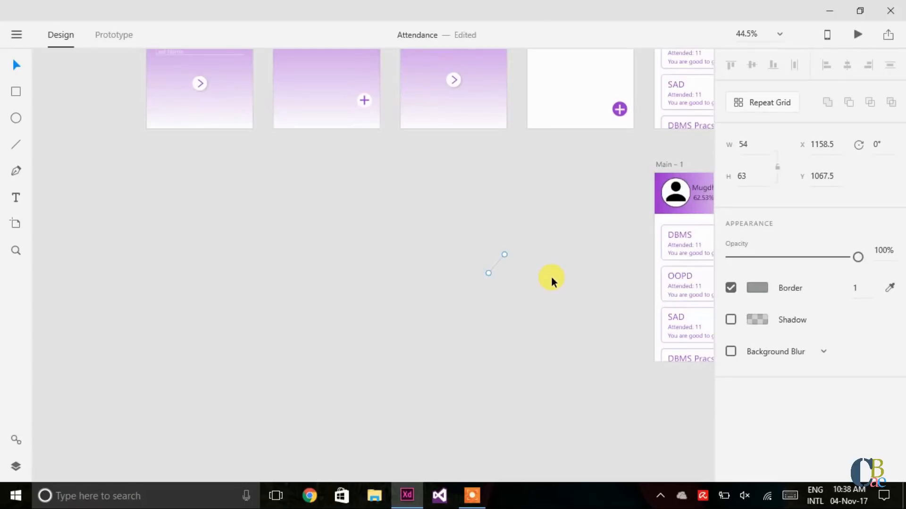
left_click(889, 288)
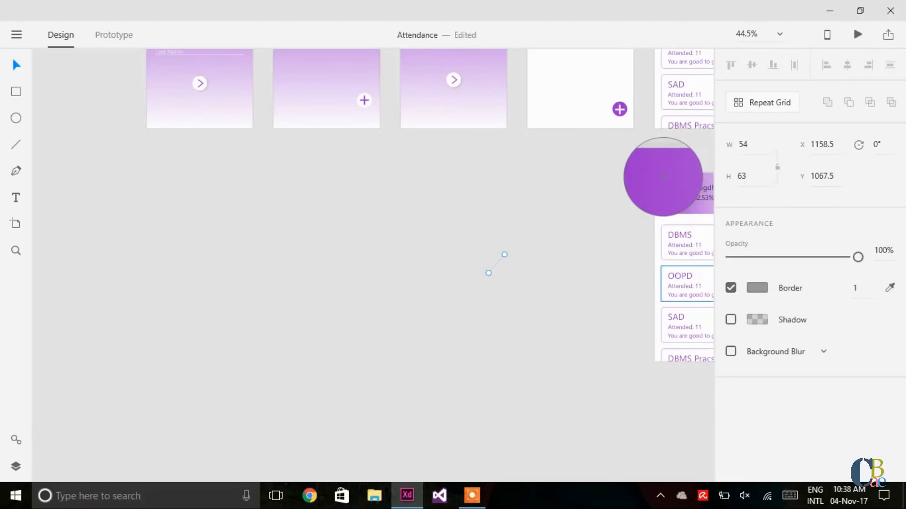
left_click(663, 177)
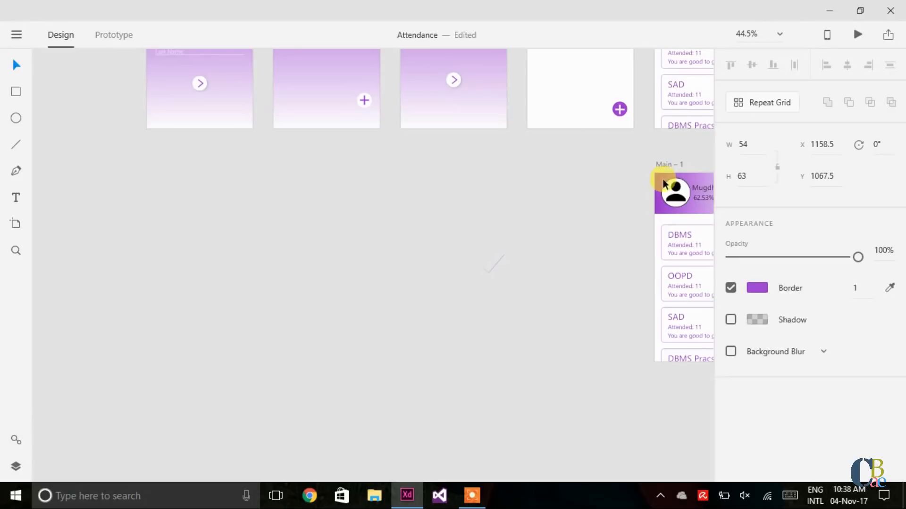
left_click(483, 268)
left_click(889, 288)
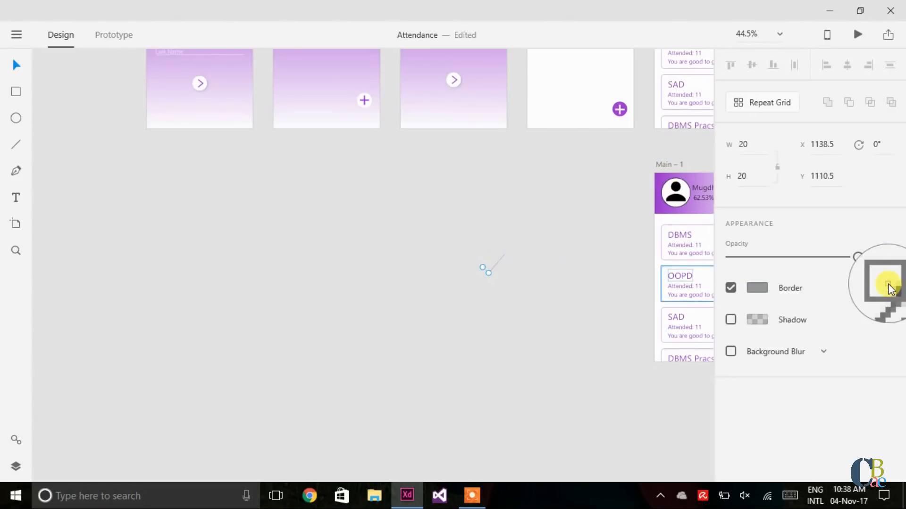
left_click(655, 178)
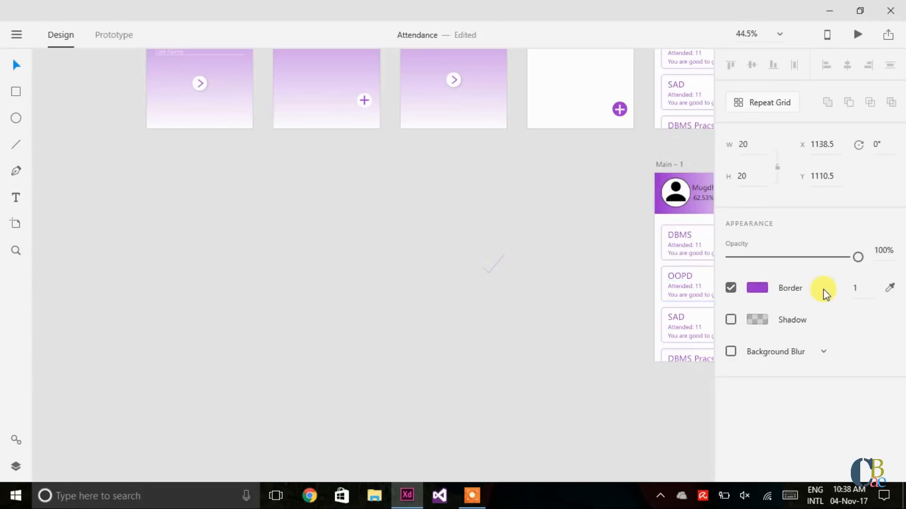
Step: Set the border width of both strokes to 2
left_click(870, 288)
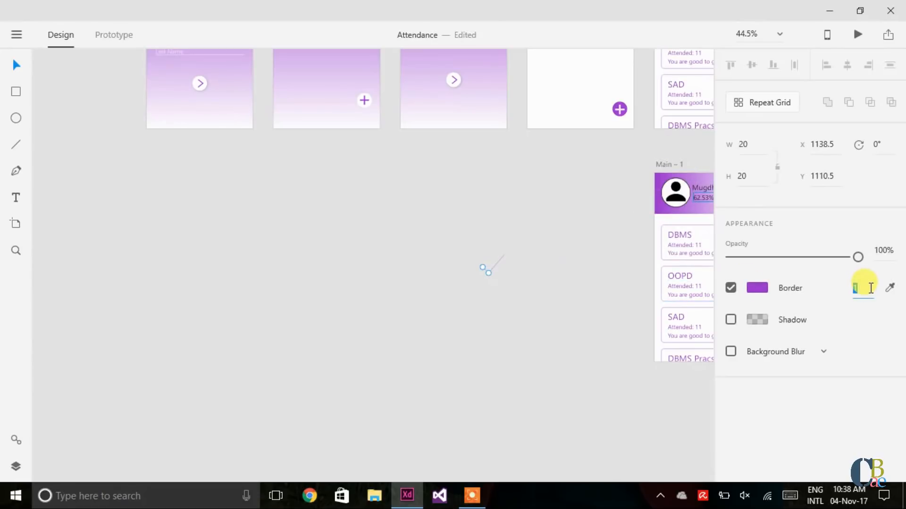
type("2")
key("Return")
left_click_drag(501, 259, 503, 256)
left_click(862, 287)
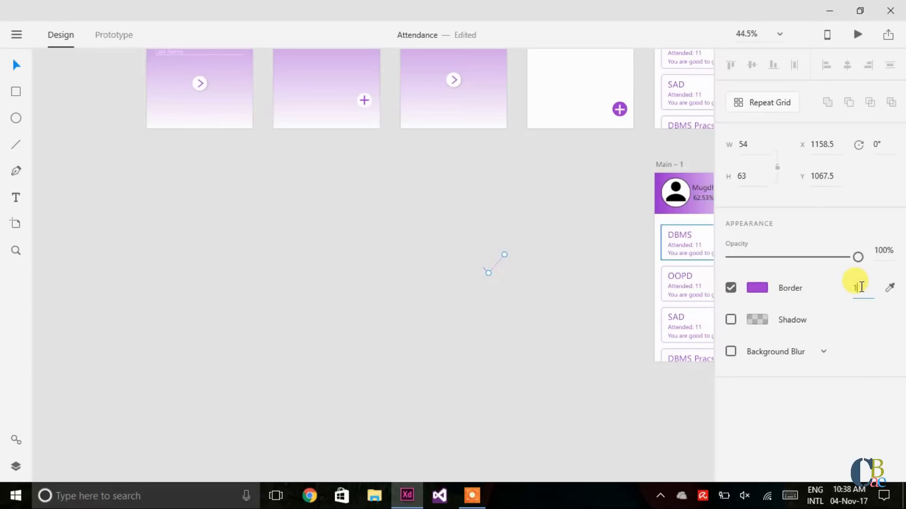
type("2")
key("Return")
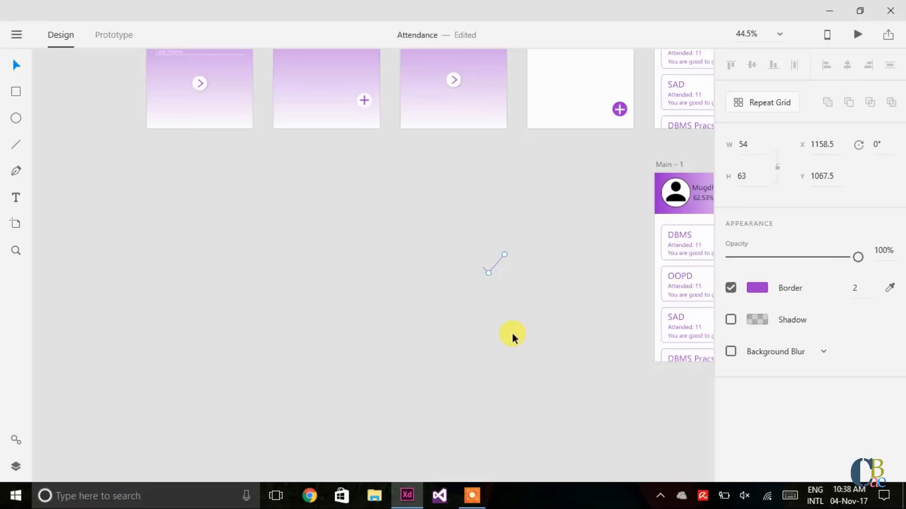
Step: Nudge the checkmark stroke 1 px down and back into alignment
scroll(512, 333, "up", 2)
scroll(512, 333, "up", 3)
scroll(512, 333, "up", 2)
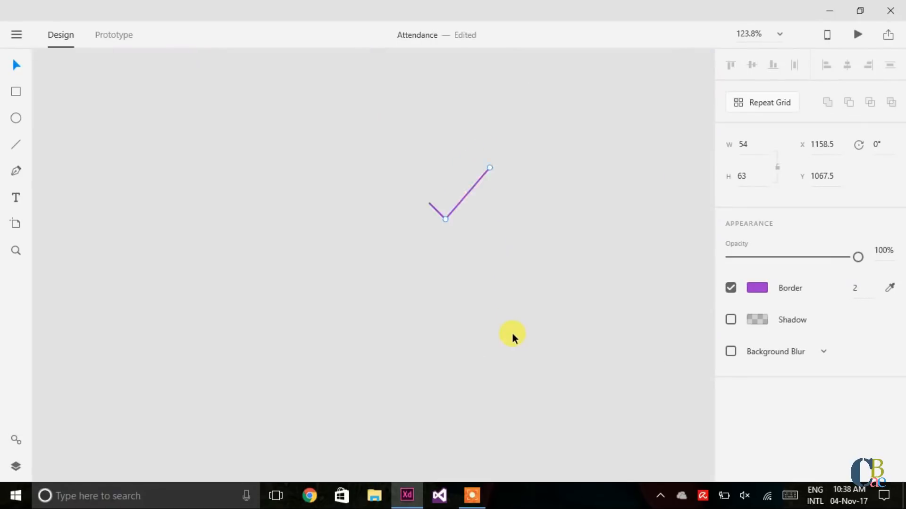
scroll(511, 333, "up", 5)
scroll(512, 332, "down", 3)
scroll(484, 274, "up", 1)
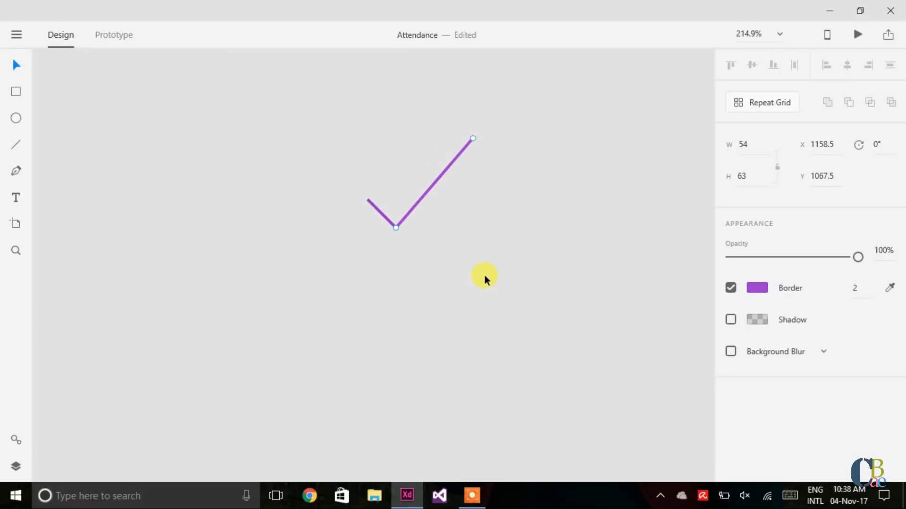
scroll(484, 274, "up", 2)
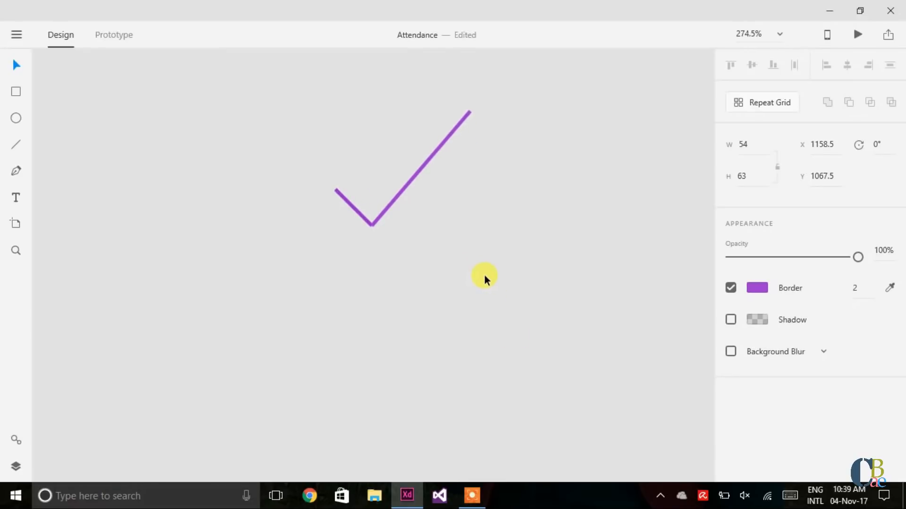
key("Down")
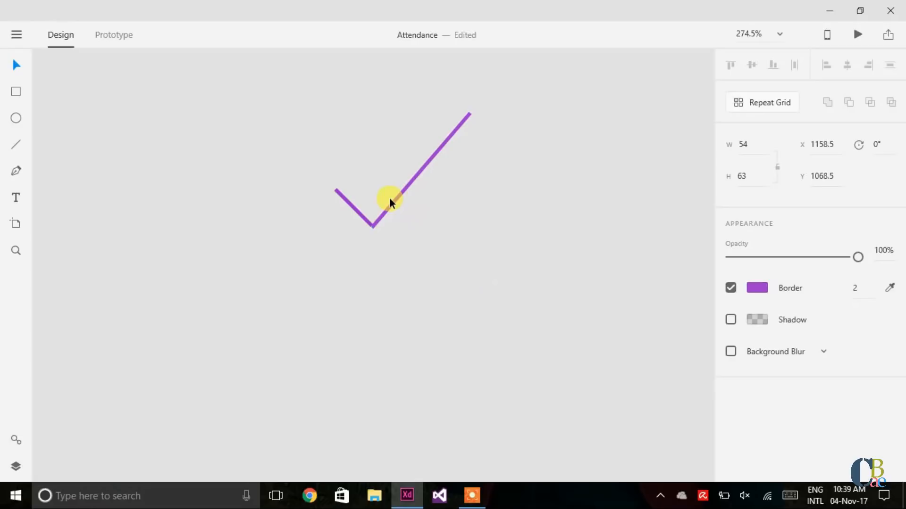
key("Left")
key("Right")
key("Escape")
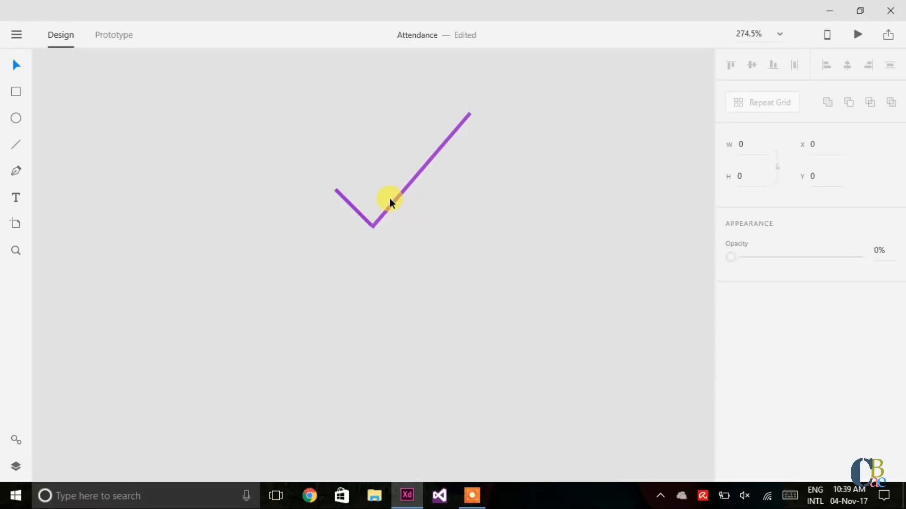
Step: Group the two strokes into a single checkmark
left_click_drag(278, 110, 542, 254)
key("ctrl+g")
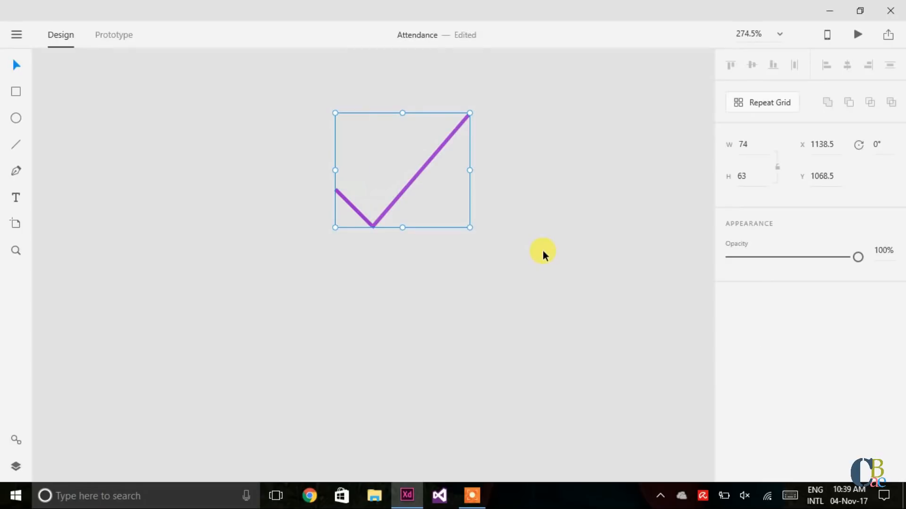
scroll(543, 251, "down", 10)
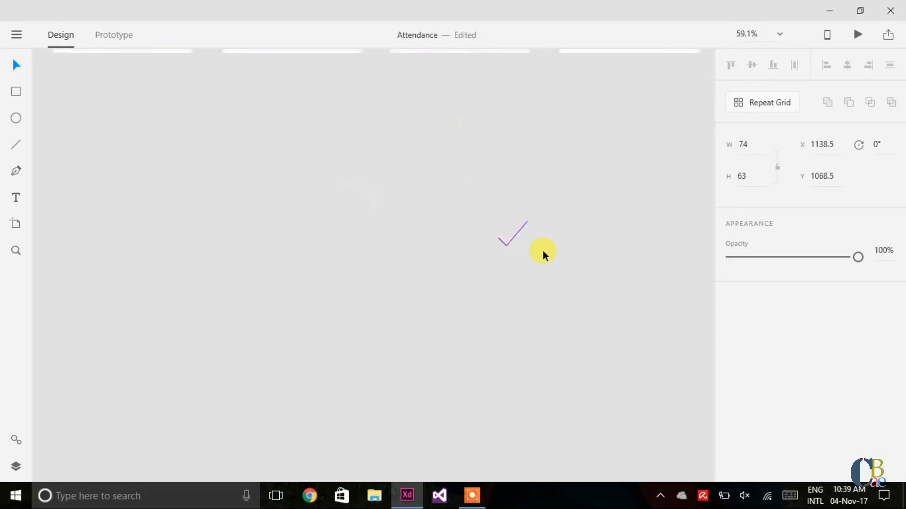
scroll(543, 250, "down", 1)
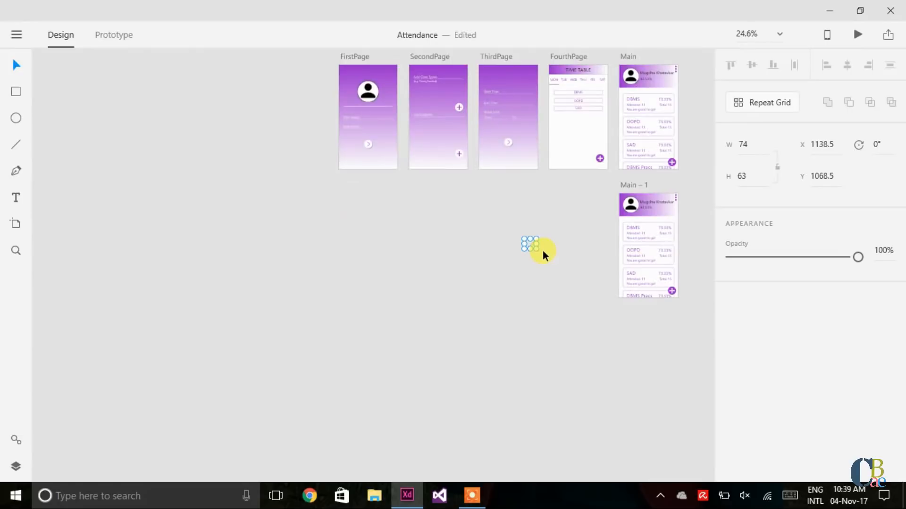
scroll(542, 250, "up", 6)
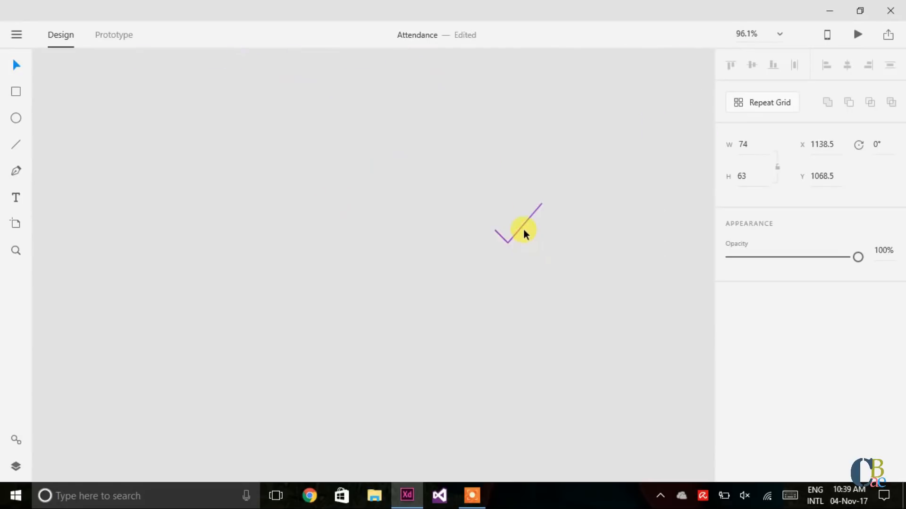
Step: Change the border colour of both checkmark strokes to white
double_click(521, 226)
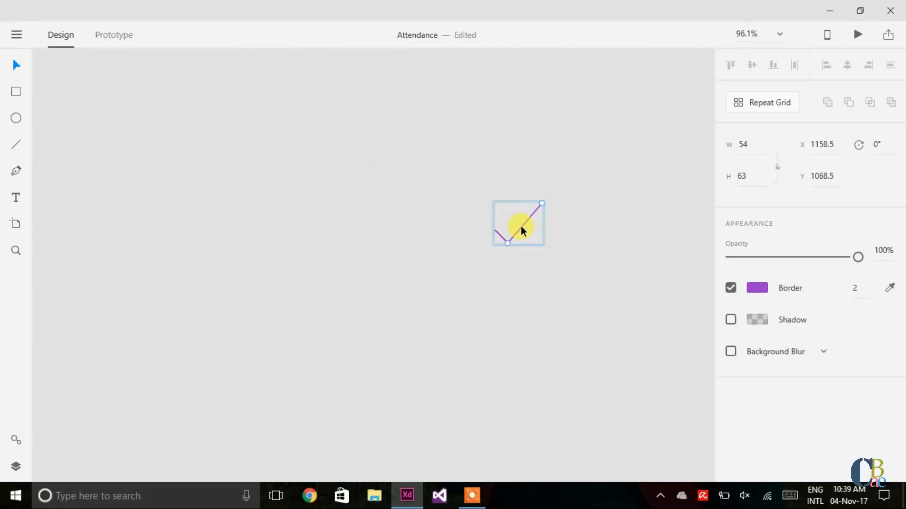
left_click(756, 288)
left_click_drag(639, 205, 534, 174)
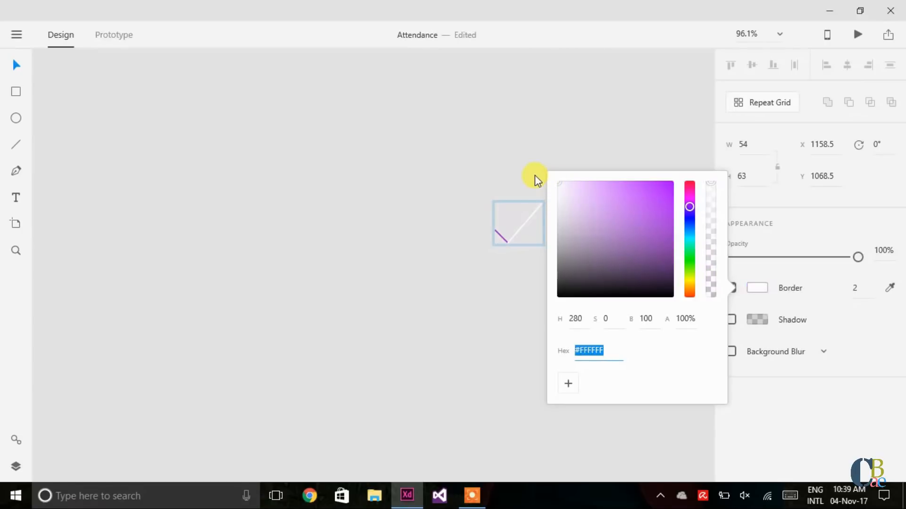
double_click(499, 234)
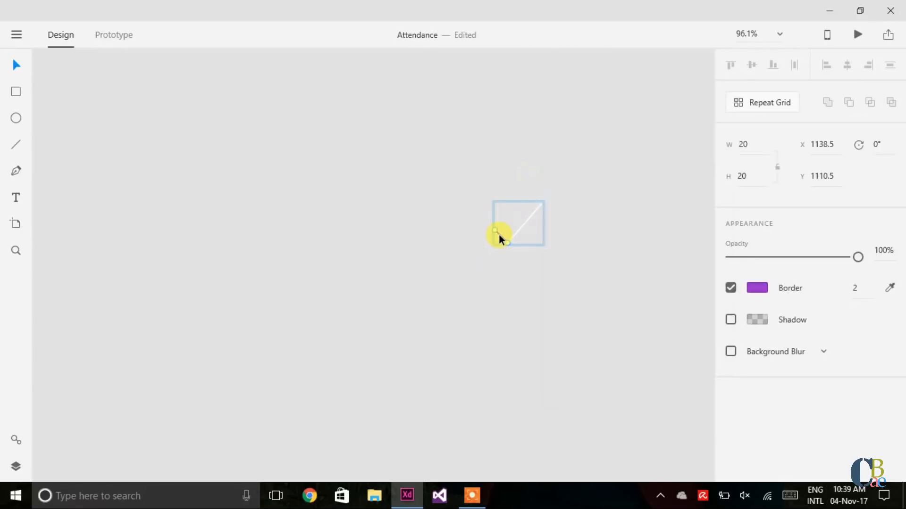
key("Escape")
left_click(769, 288)
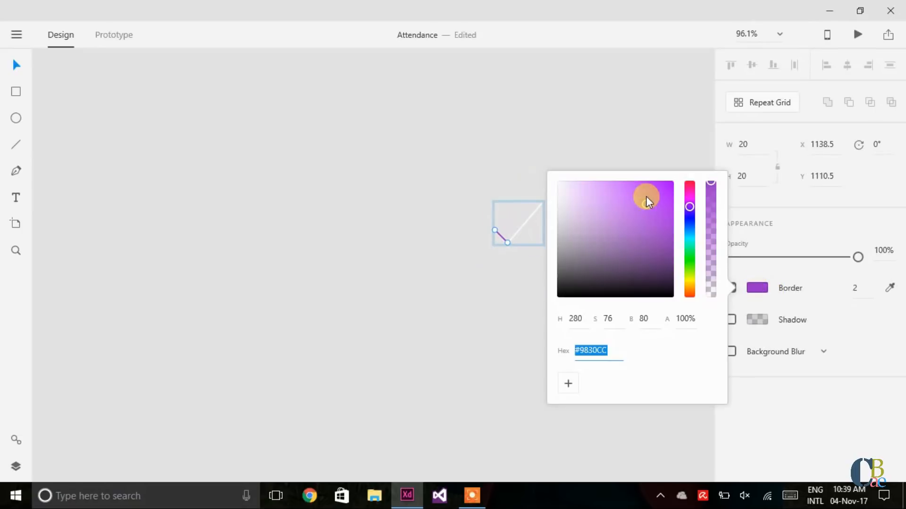
left_click_drag(644, 199, 564, 186)
left_click(522, 172)
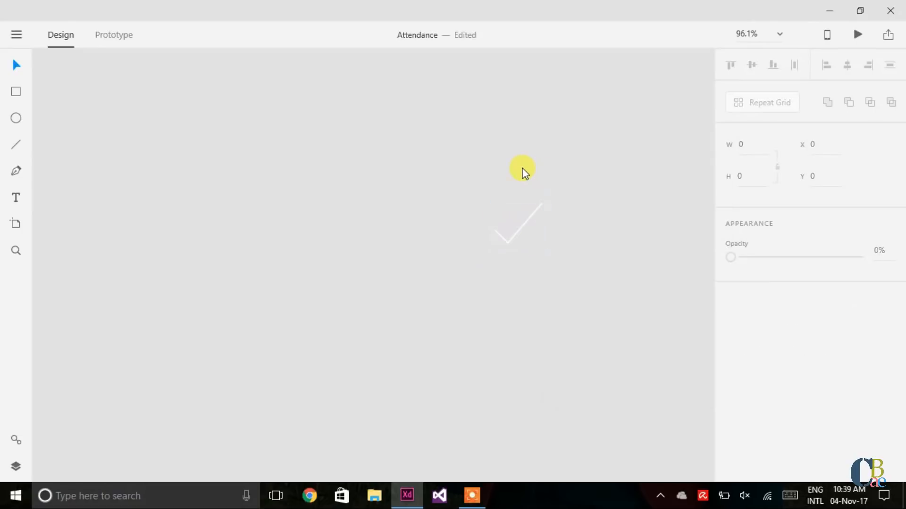
Step: Shrink the checkmark to 54 by 41.8
left_click(525, 219)
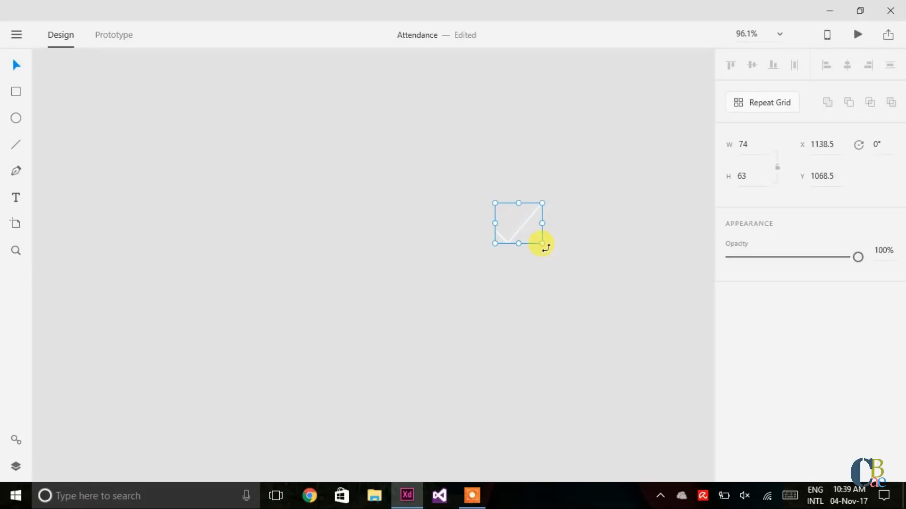
left_click_drag(540, 242, 527, 229)
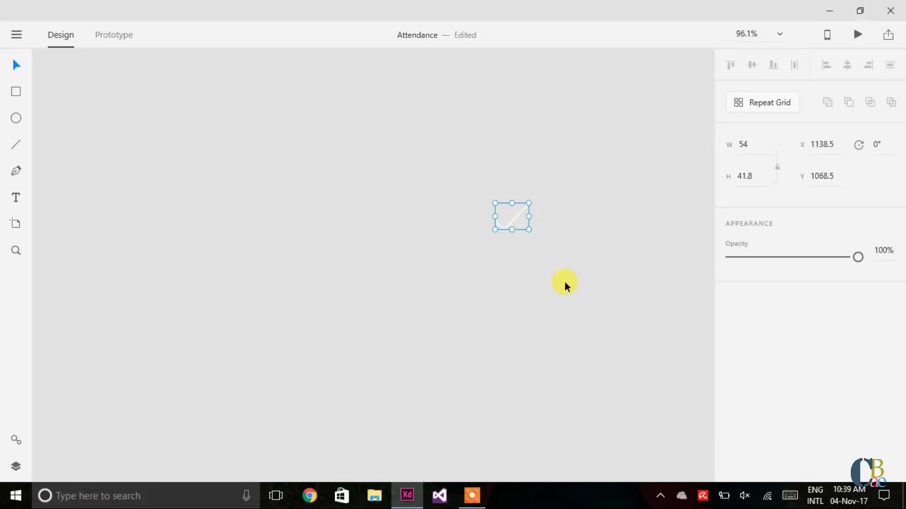
left_click(564, 283)
Step: Move the purple plus button off Main - 1 onto empty canvas
scroll(564, 282, "down", 4)
scroll(565, 282, "up", 3)
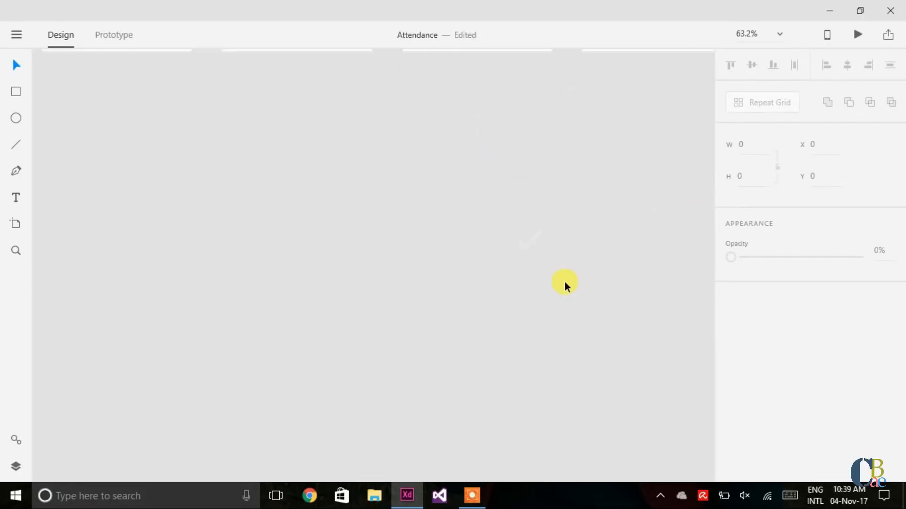
scroll(561, 282, "right", 5)
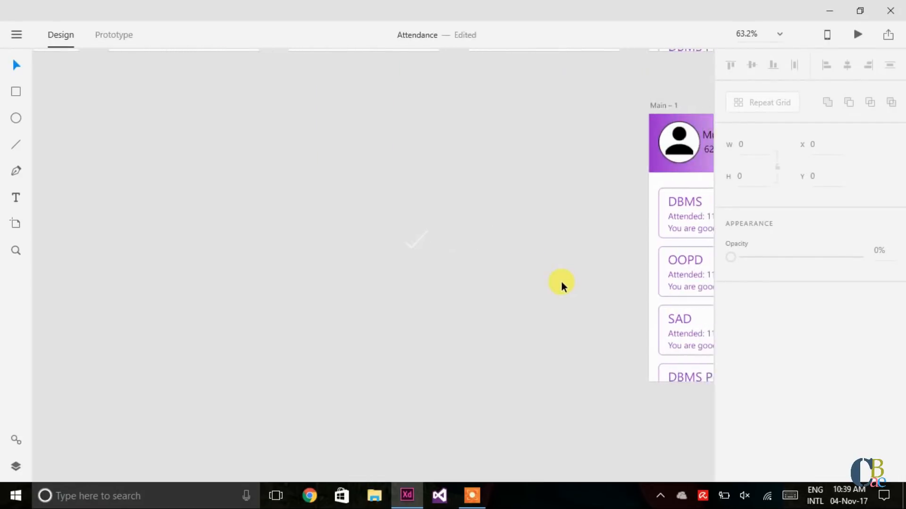
scroll(561, 282, "right", 2)
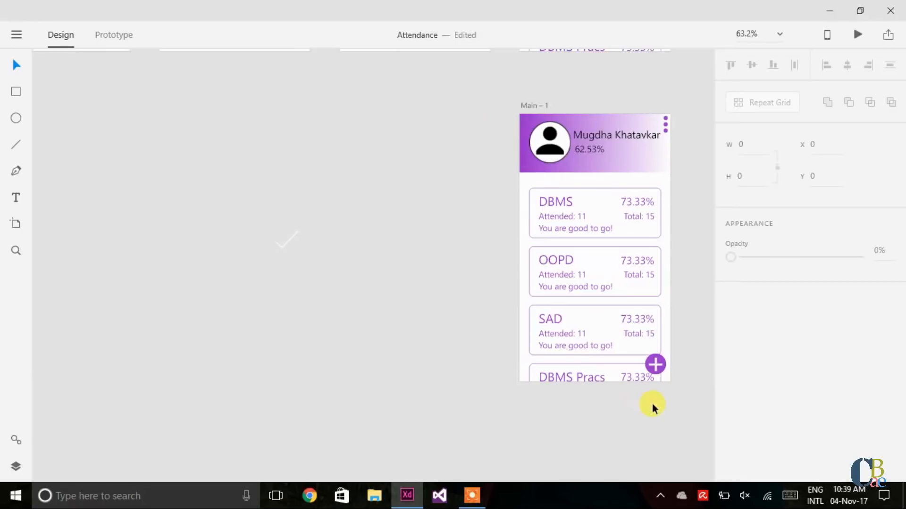
left_click(656, 364)
left_click_drag(657, 364, 375, 282)
Step: Delete the + sign and drop the white checkmark onto the purple circle
key("Delete")
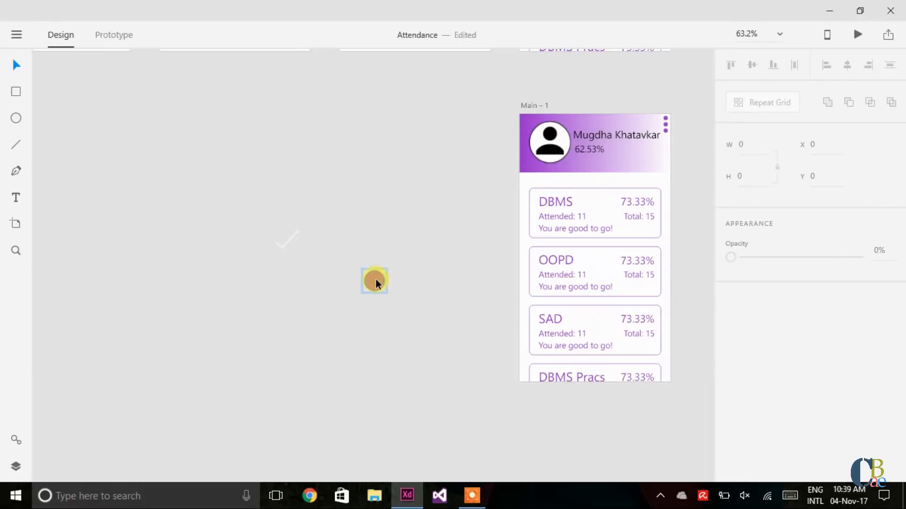
left_click(289, 242)
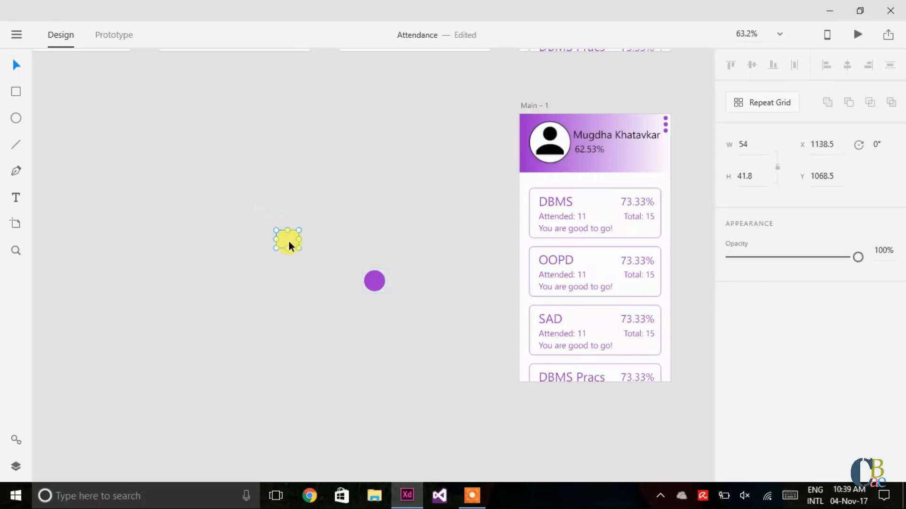
left_click_drag(289, 241, 373, 293)
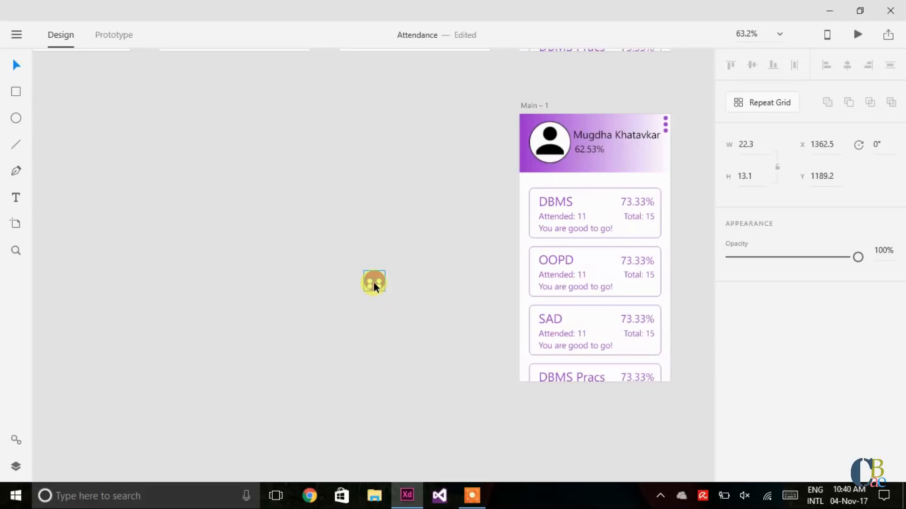
Step: Send the purple circle to the back so the tick shows on top
right_click(374, 282)
mouse_move(384, 287)
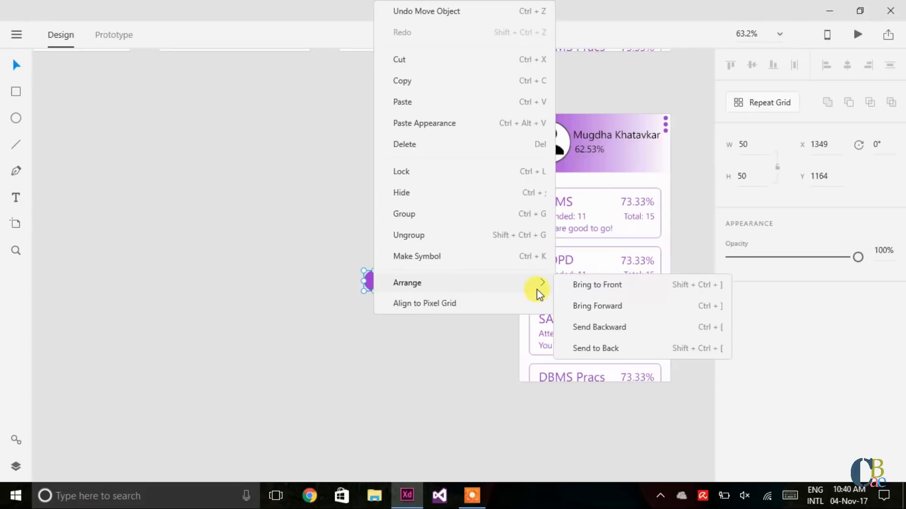
left_click(577, 286)
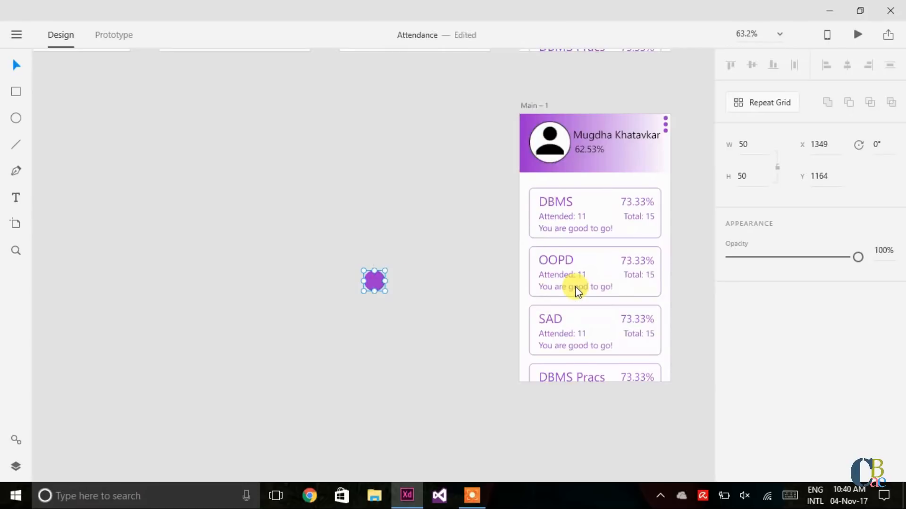
left_click(418, 266)
left_click(375, 278)
right_click(375, 278)
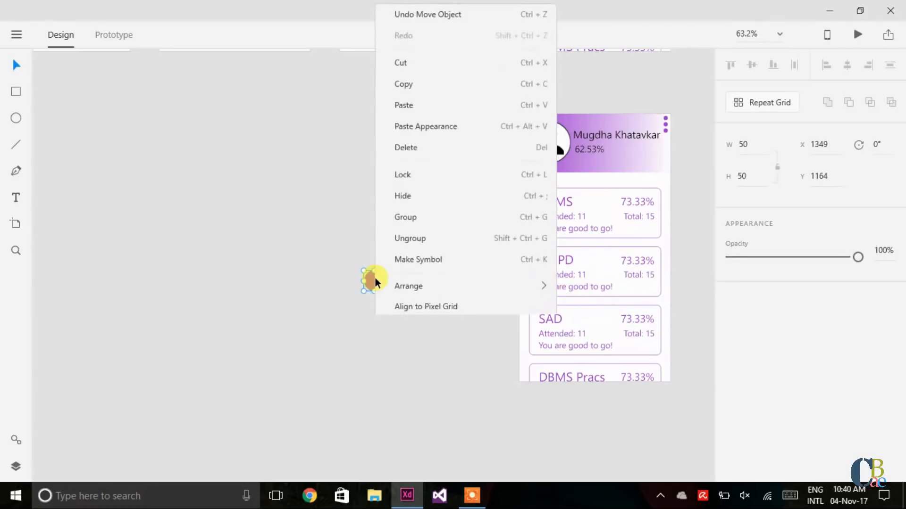
mouse_move(406, 283)
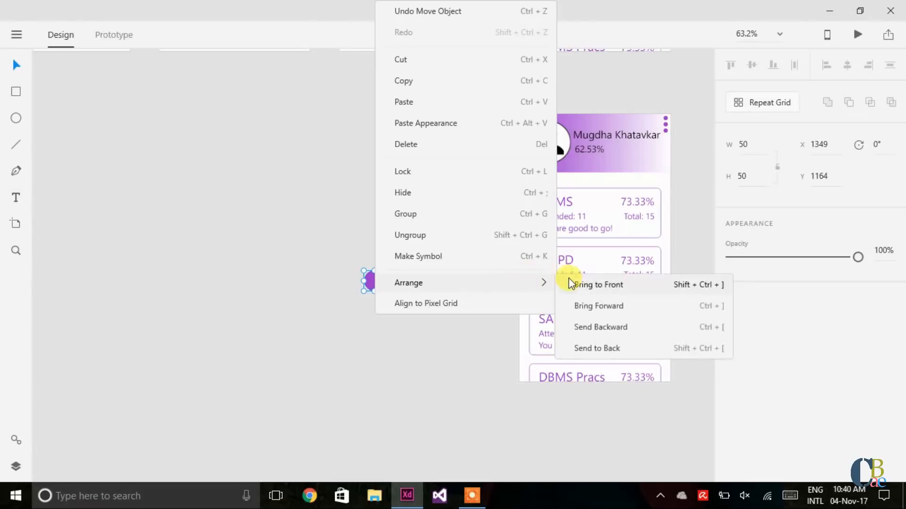
left_click(585, 349)
left_click(440, 341)
Step: Enlarge the checkmark inside the circle to 30.1 by 25.4
scroll(358, 312, "up", 6)
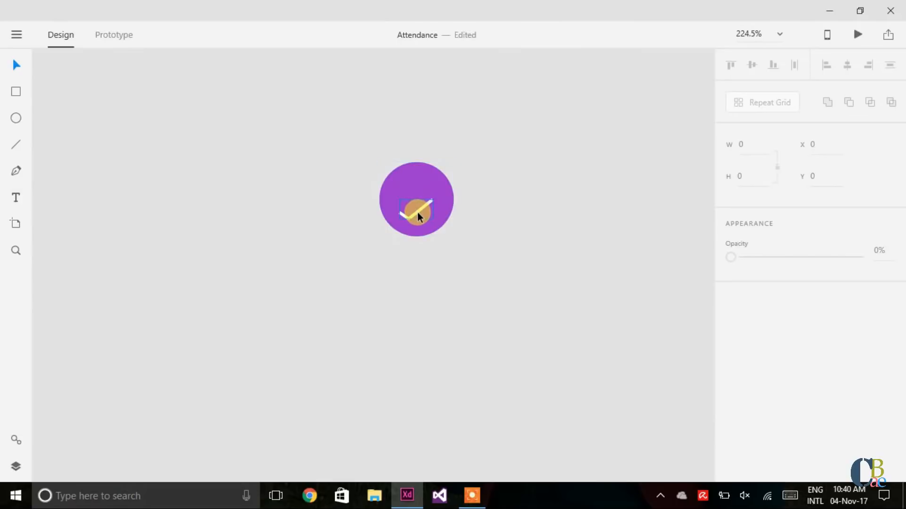
left_click(418, 215)
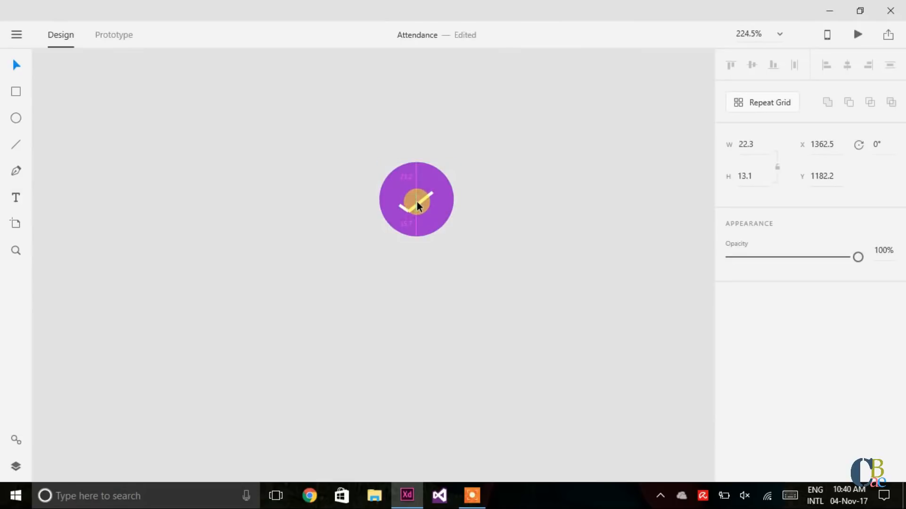
left_click_drag(432, 208, 434, 216)
left_click_drag(430, 218, 398, 217)
left_click(404, 210)
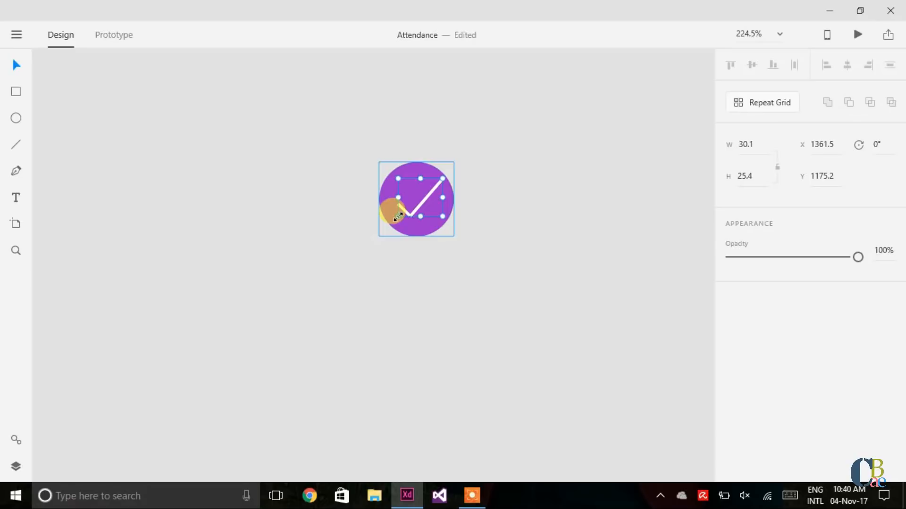
left_click_drag(426, 192, 427, 194)
left_click(464, 206)
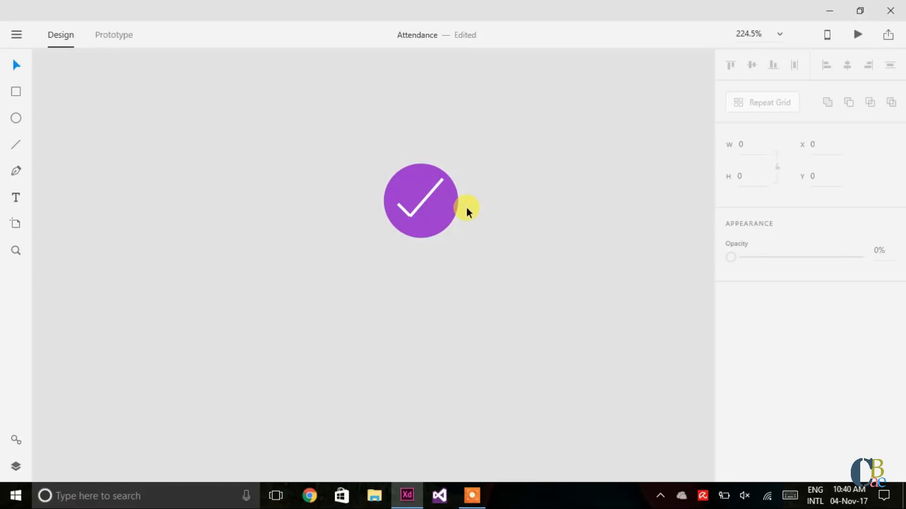
Step: Centre the tick on the circle and group both into a 50 by 50 button
double_click(426, 199)
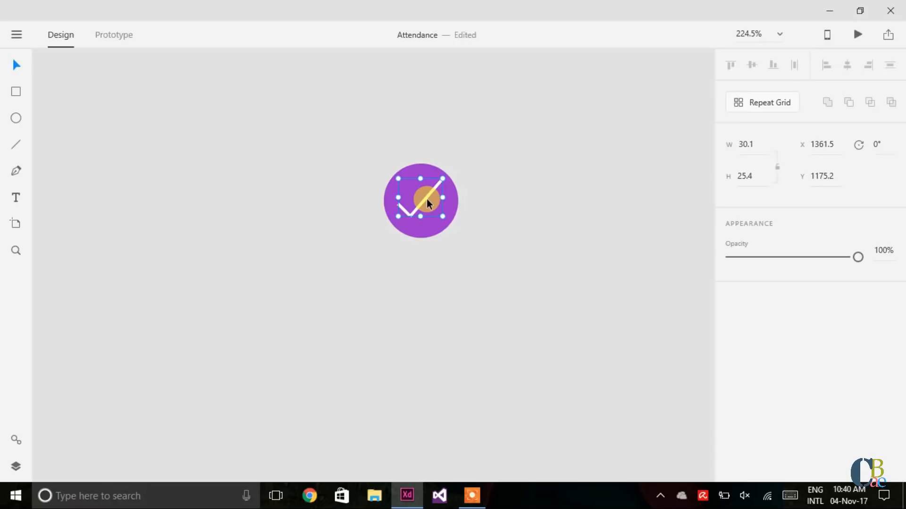
key("Right")
key("Right")
key("Right")
left_click(548, 239)
left_click_drag(364, 143, 441, 237)
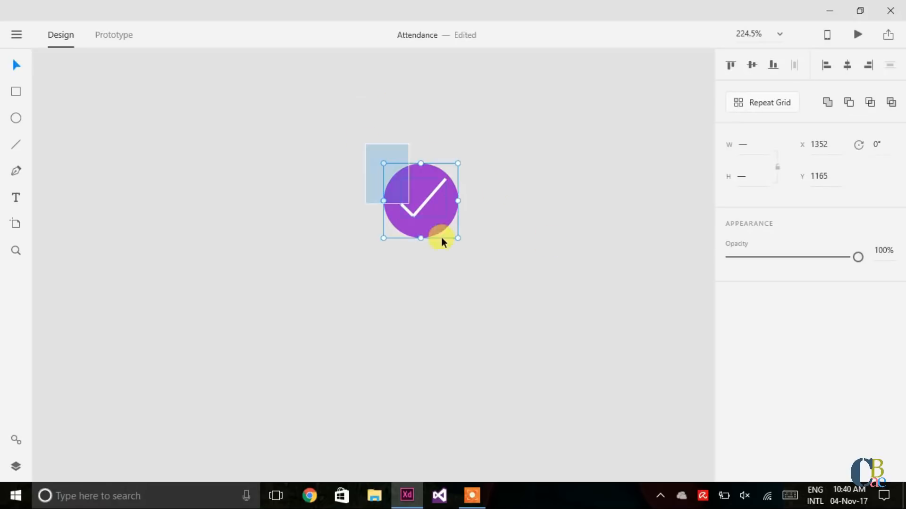
key("ctrl+g")
Step: Drag the check button onto the lower right of Main - 1
scroll(505, 308, "right", 2)
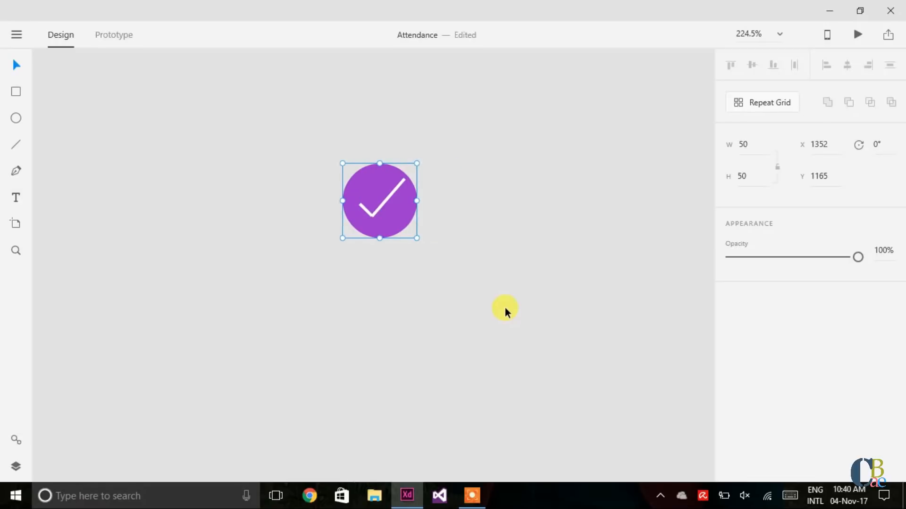
scroll(504, 307, "down", 5)
scroll(505, 308, "down", 3)
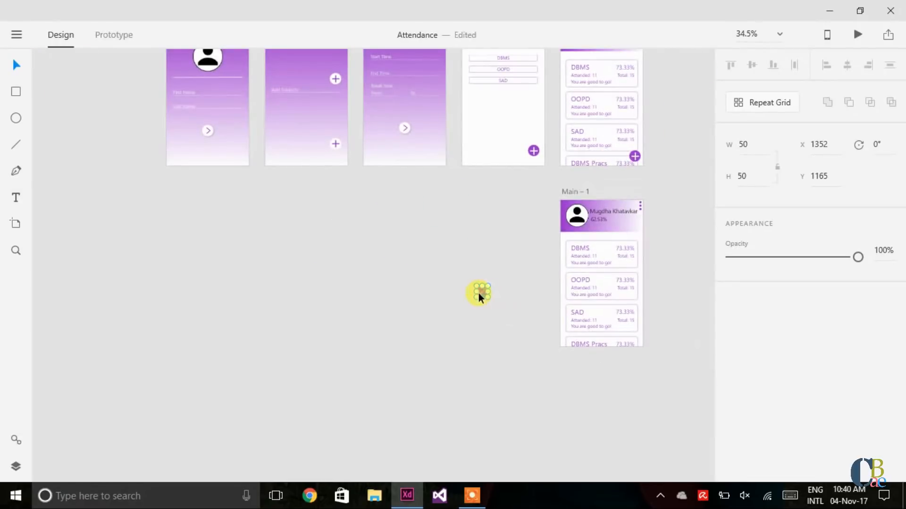
left_click(502, 293)
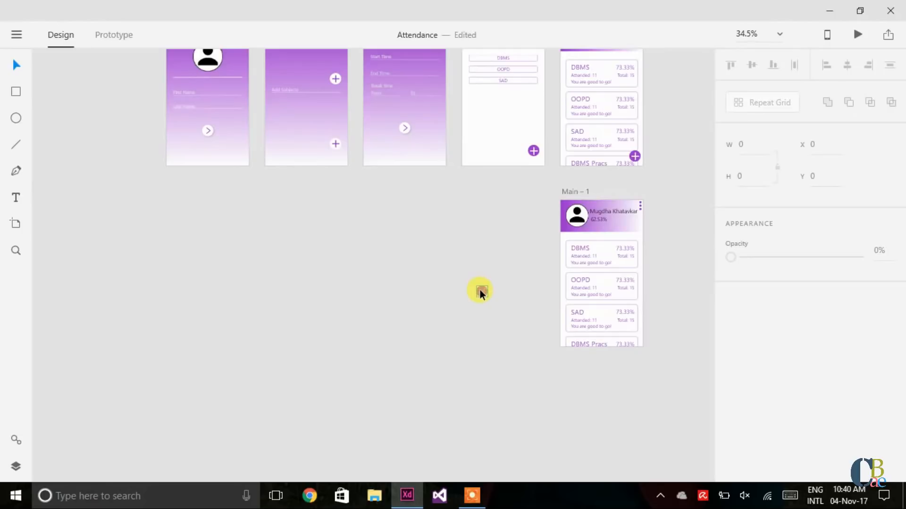
left_click_drag(479, 290, 632, 335)
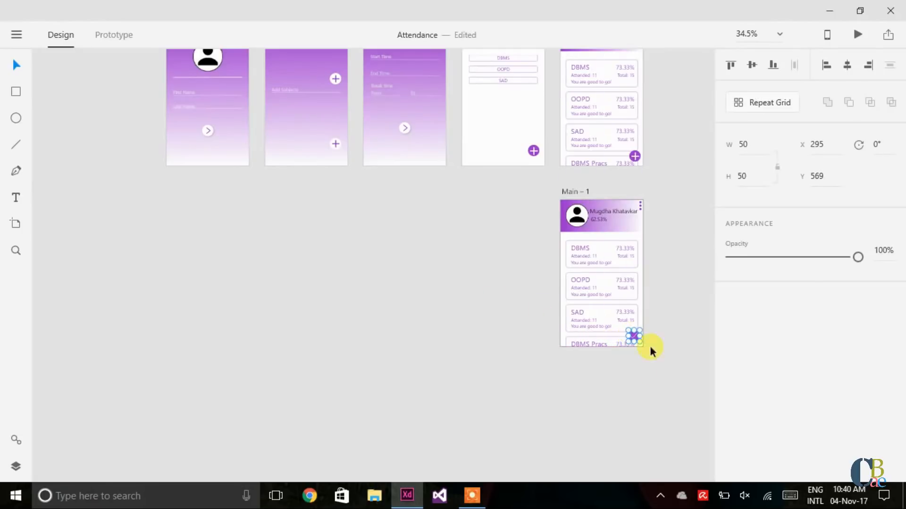
left_click(523, 385)
Step: Position the check button at X 303, Y 570 over the DBMS Pracs card's corner
scroll(521, 384, "up", 5)
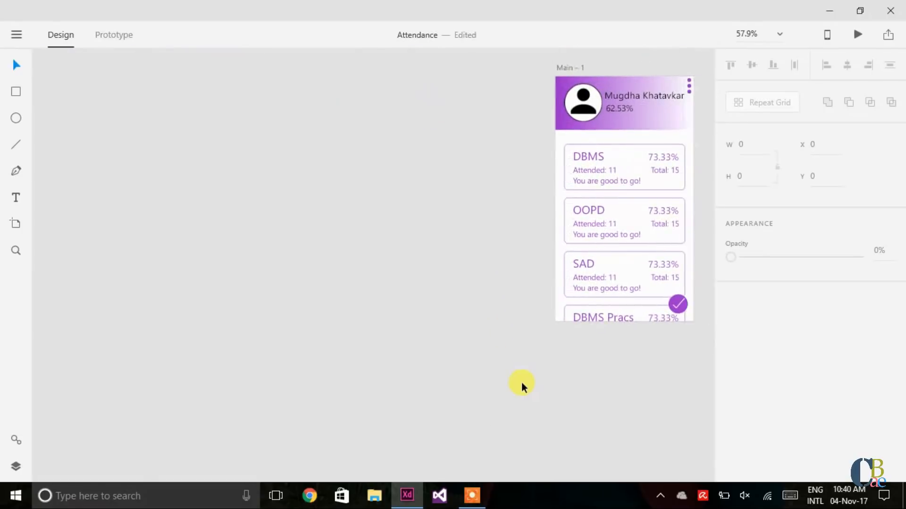
scroll(522, 383, "right", 3)
scroll(521, 383, "up", 2)
scroll(522, 383, "up", 1)
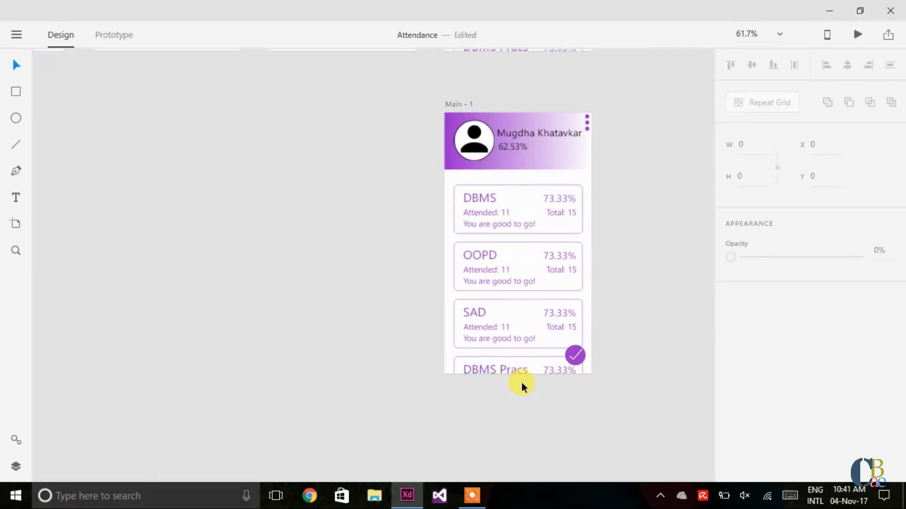
scroll(522, 383, "up", 3)
scroll(522, 383, "up", 1)
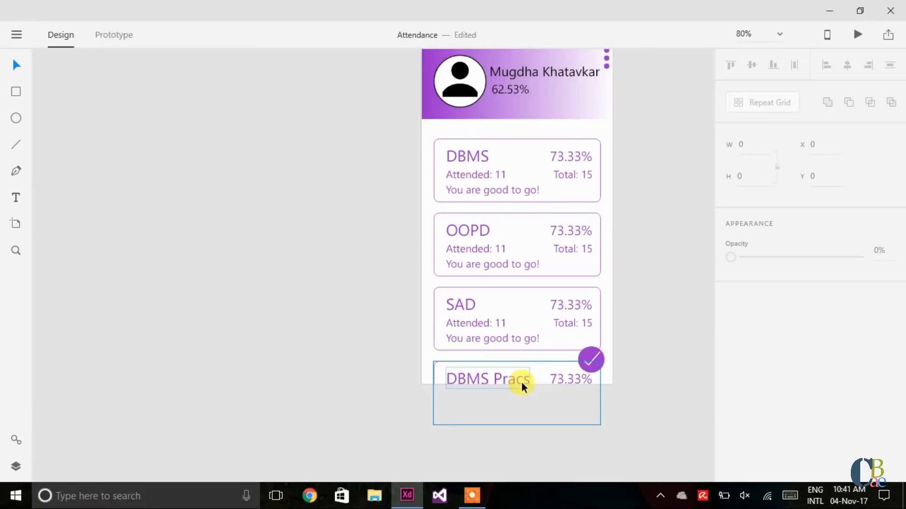
scroll(522, 383, "right", 3)
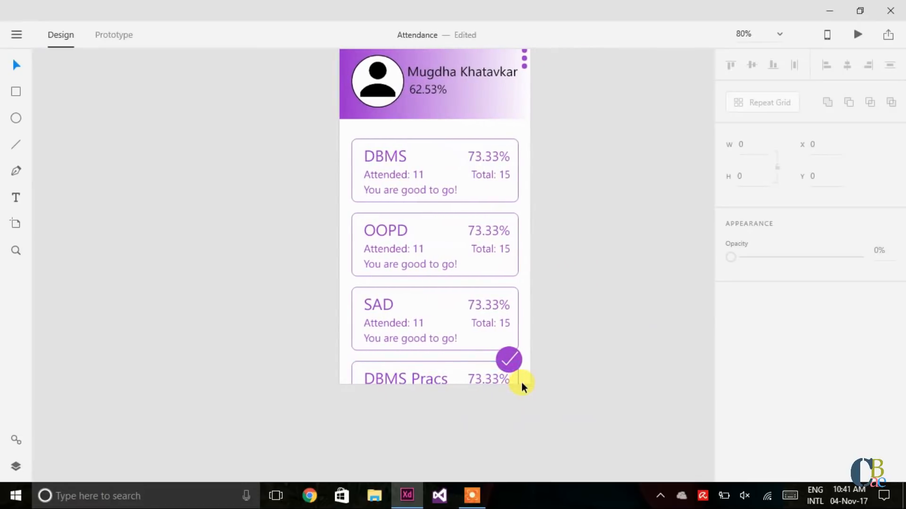
scroll(584, 376, "up", 2)
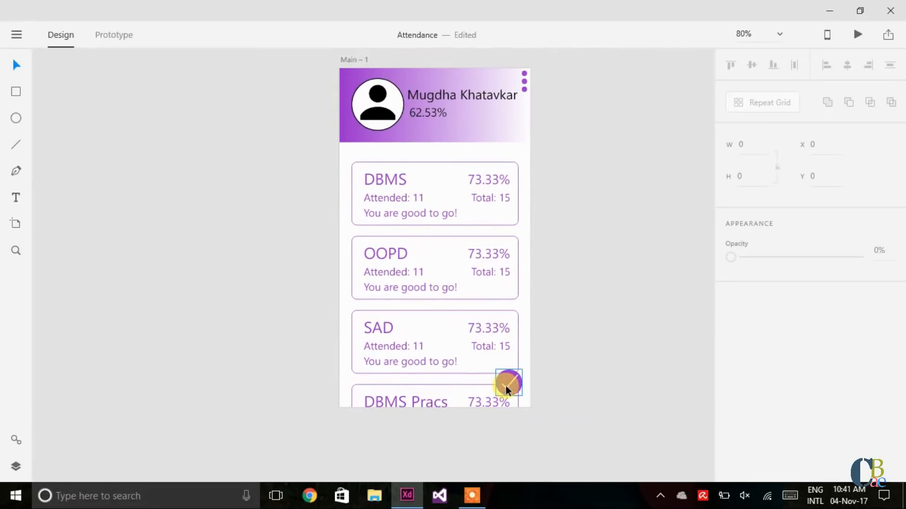
left_click_drag(505, 386, 512, 387)
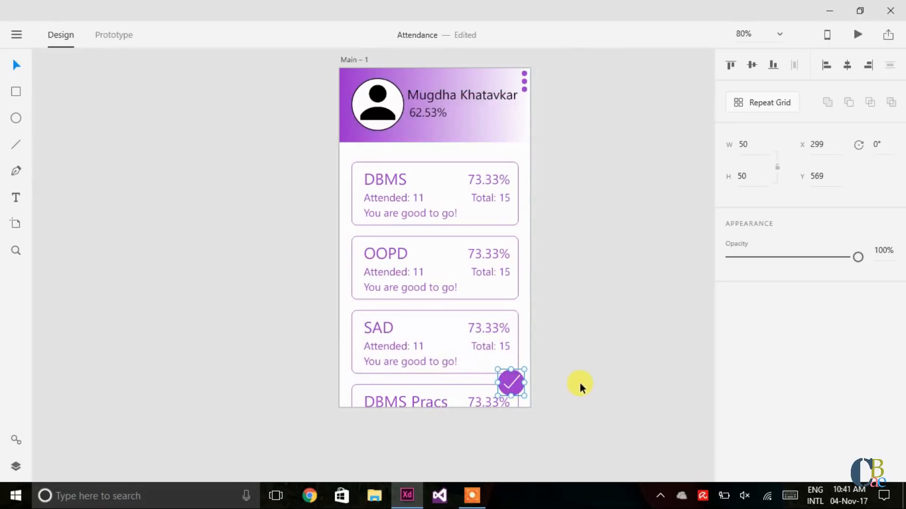
key("Right")
key("Down")
key("Right")
key("Right")
key("Right")
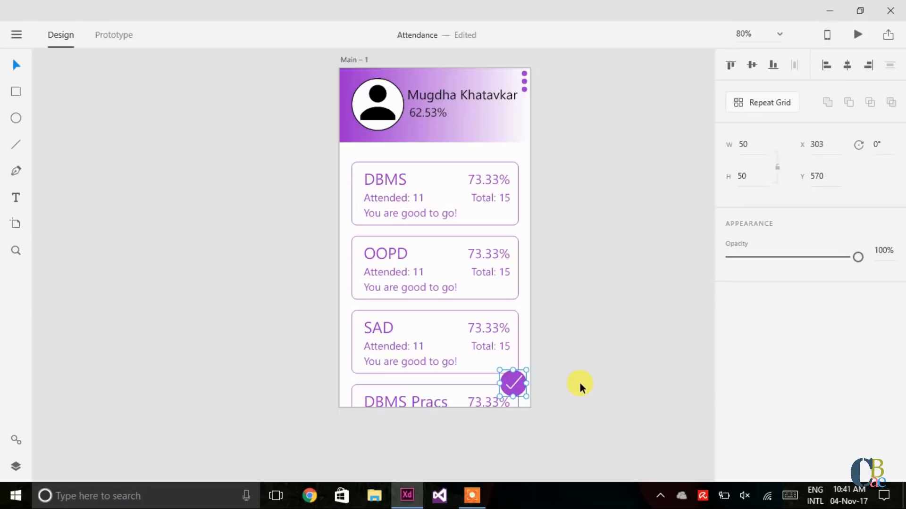
Step: Retitle the first two cards from DBMS and OOPD to XYS and ABZ
left_click(580, 383)
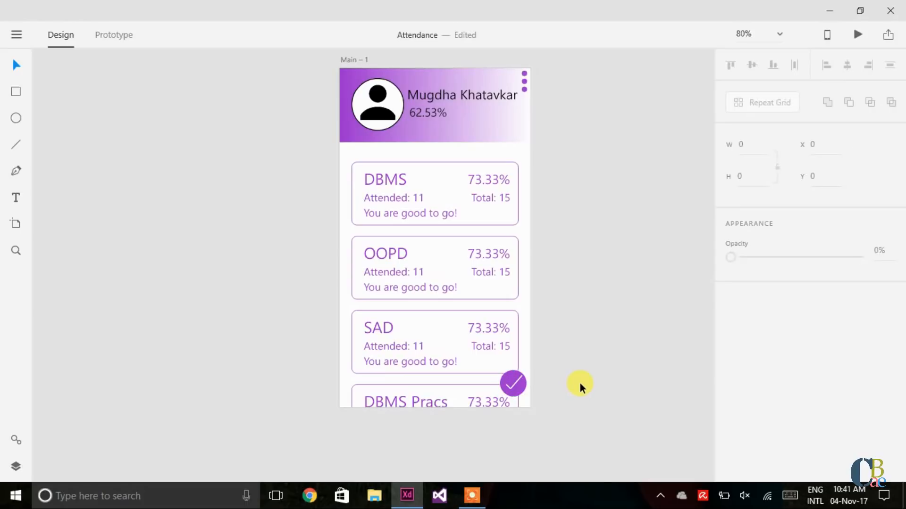
double_click(397, 183)
double_click(397, 182)
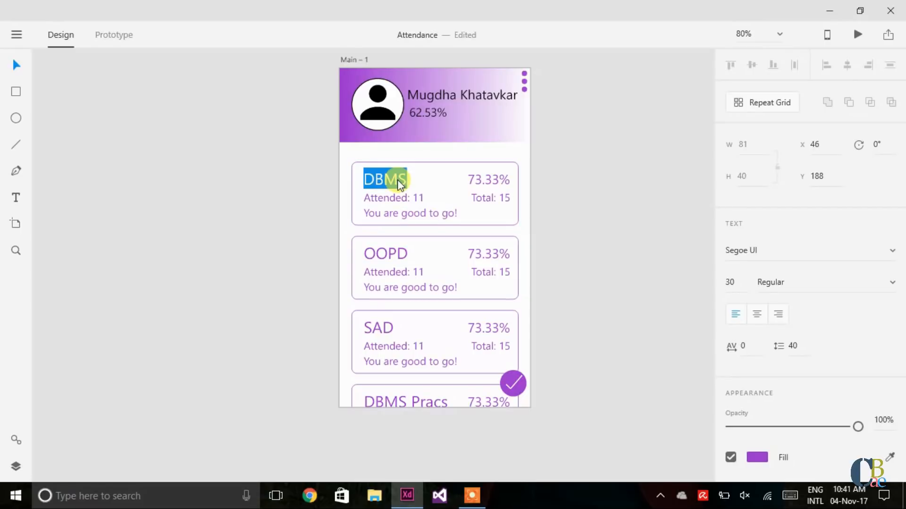
type("XYS")
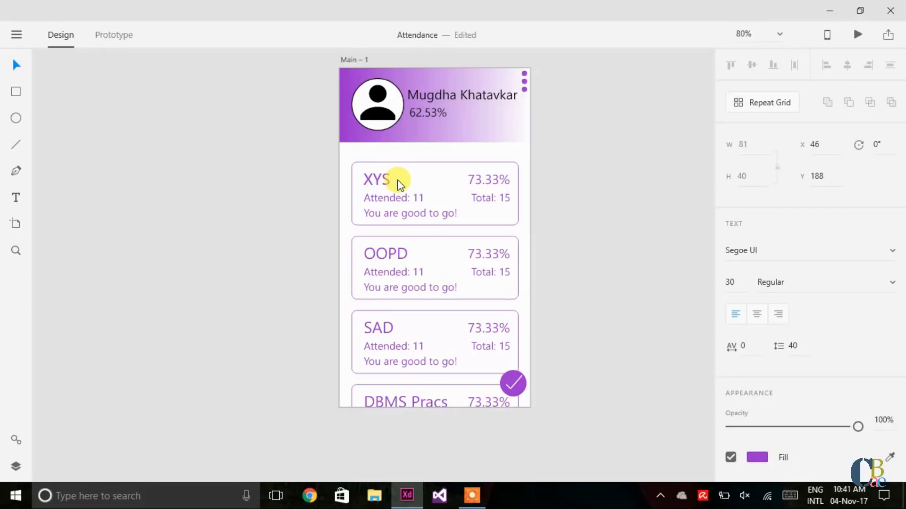
key("Escape")
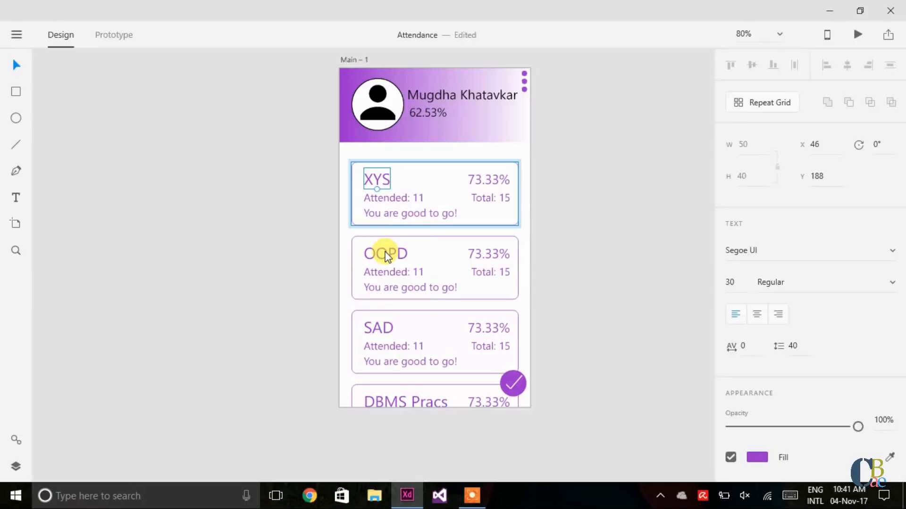
left_click(386, 255)
double_click(385, 254)
double_click(385, 253)
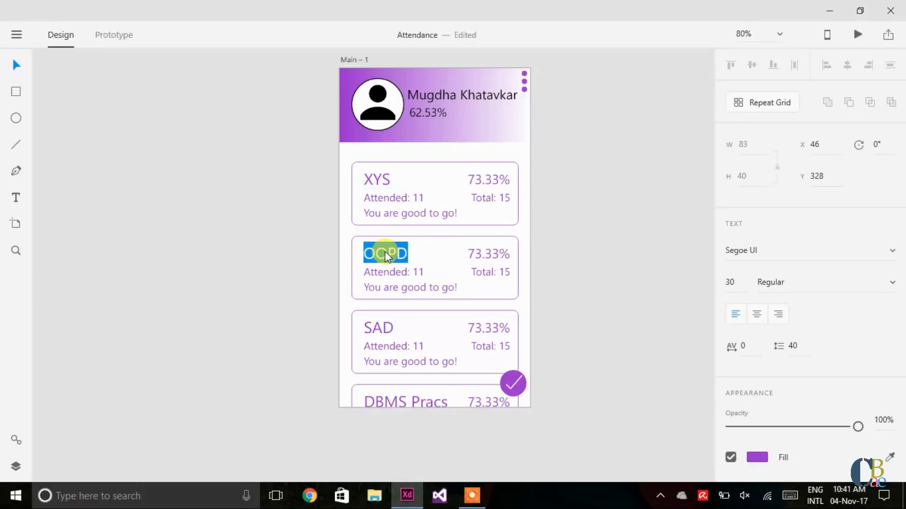
type("ABZ")
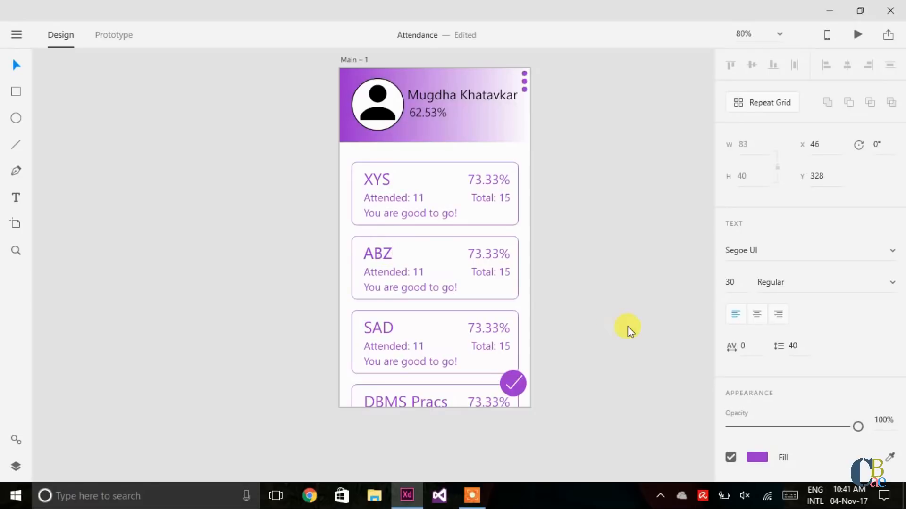
key("Escape")
Step: Retitle the third card from SAD to 'PC Tutorial'
double_click(381, 326)
double_click(381, 327)
type("PC")
type(" Tutor")
type("ial")
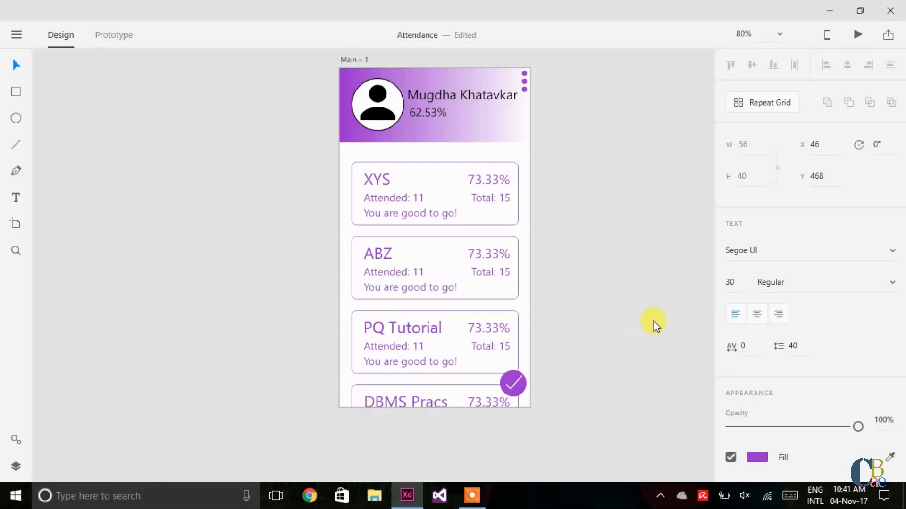
key("Escape")
left_click(638, 353)
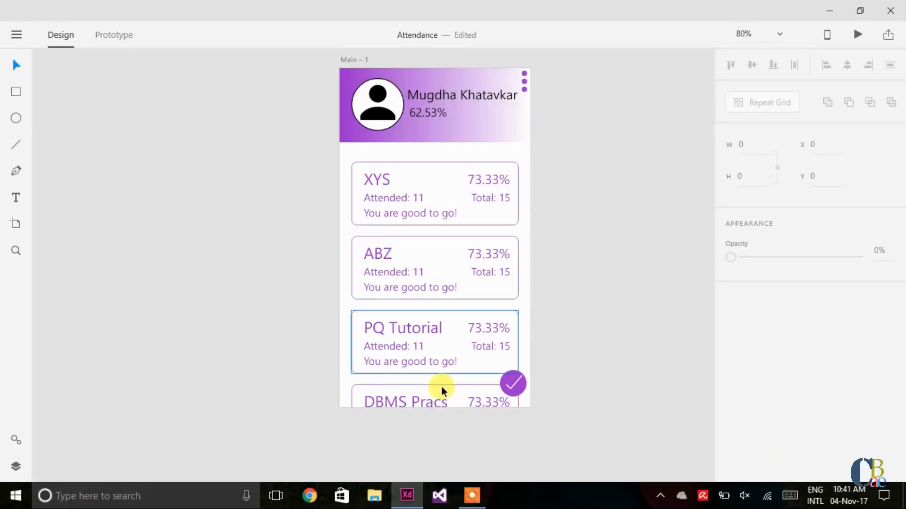
Step: Change the last card's title from 'DBMS Pracs' to 'SAD Pracs'
double_click(405, 402)
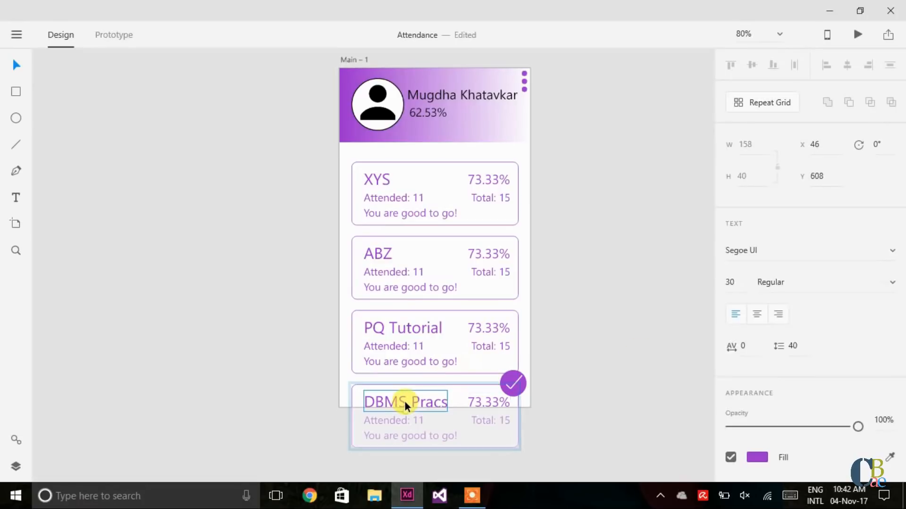
double_click(404, 402)
left_click(406, 402)
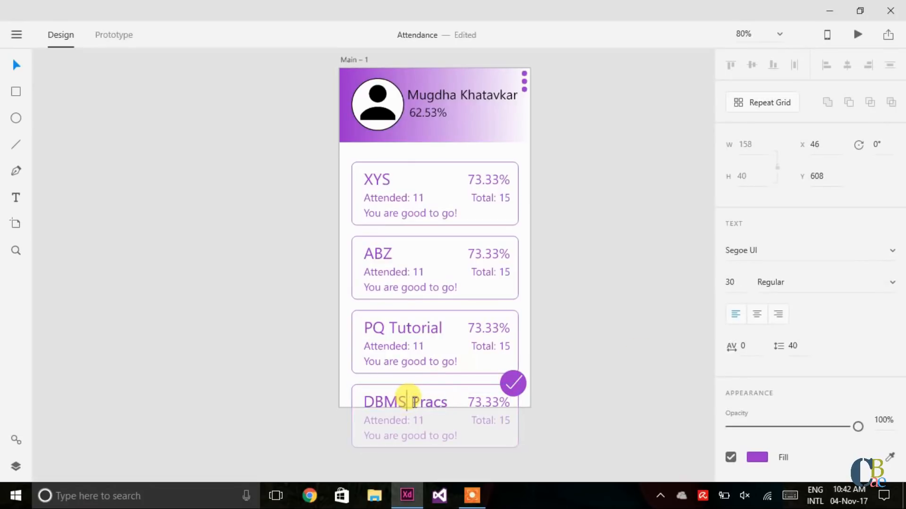
key("BackSpace")
key("BackSpace")
key("BackSpace")
key("BackSpace")
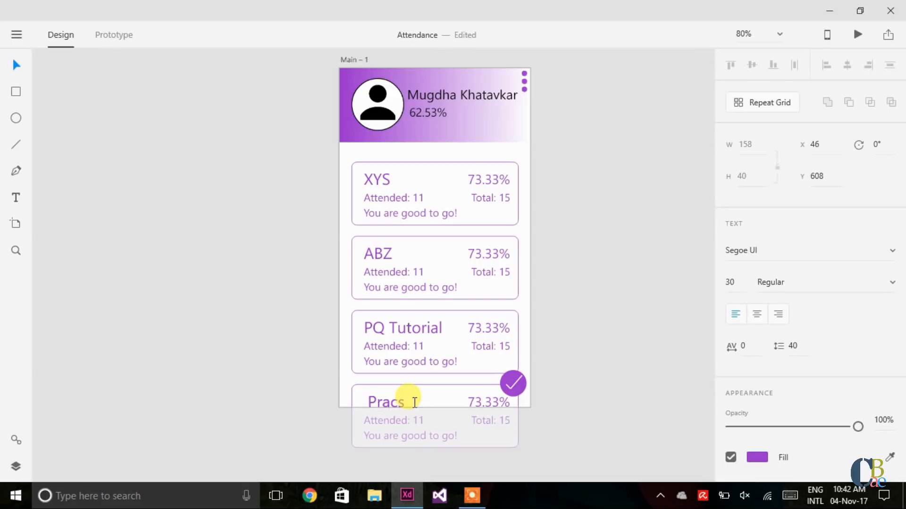
type("SAD")
key("Escape")
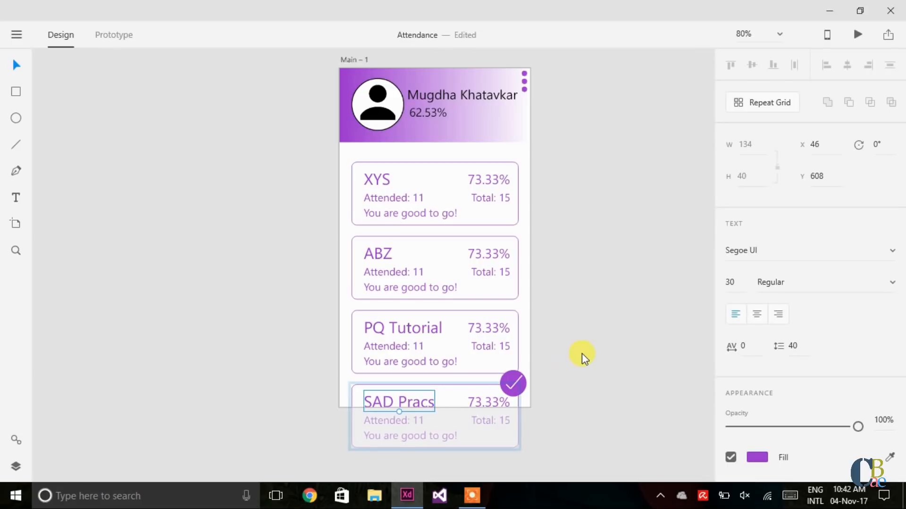
left_click(581, 353)
scroll(582, 353, "up", 3)
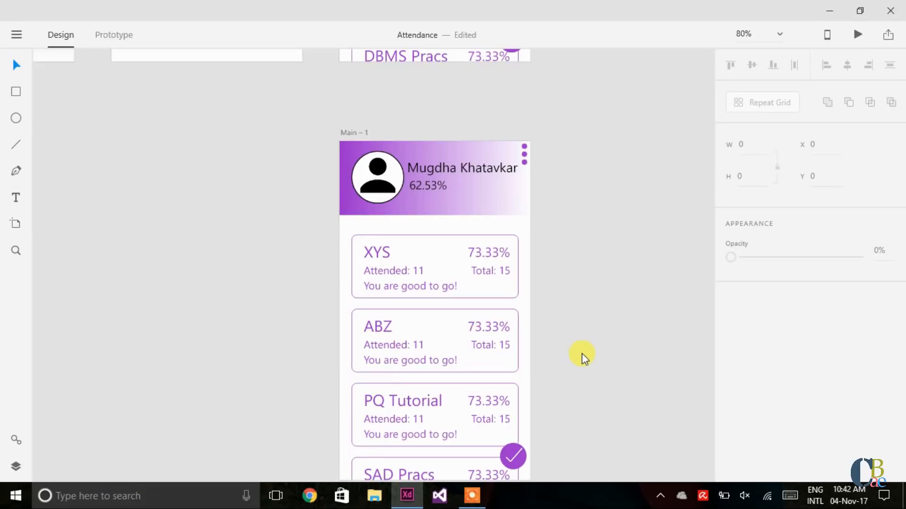
scroll(582, 353, "up", 10)
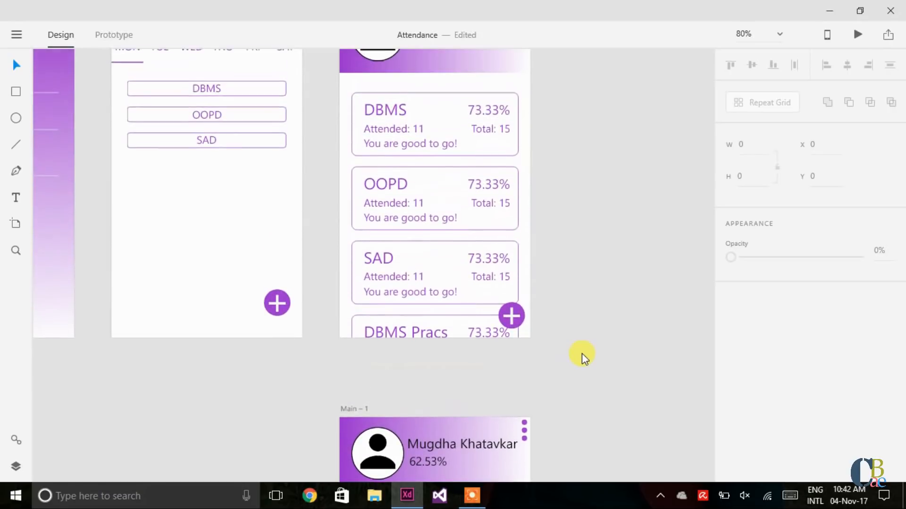
scroll(582, 353, "up", 2)
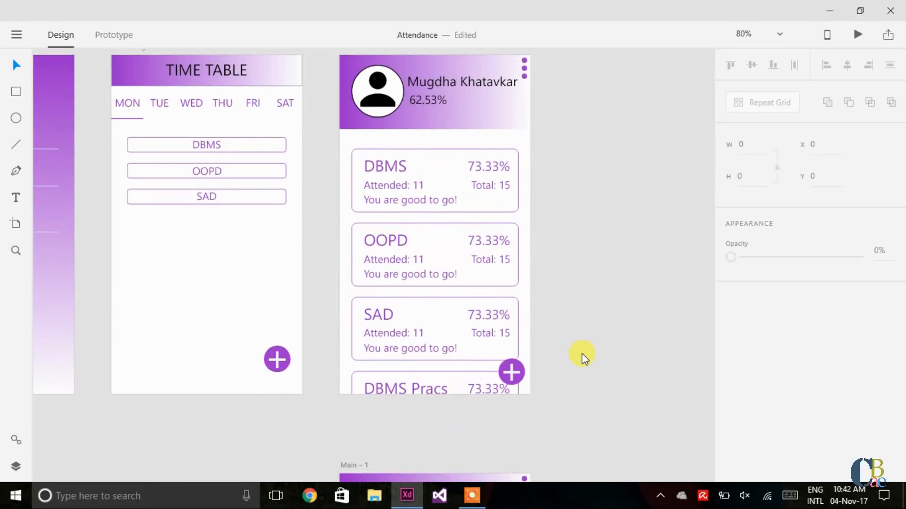
scroll(582, 352, "down", 5)
scroll(582, 353, "down", 4)
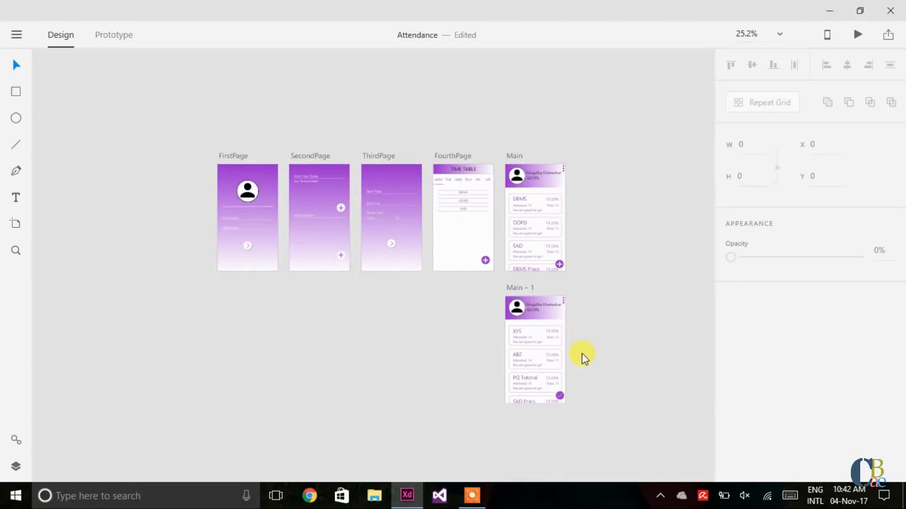
scroll(581, 353, "up", 4)
scroll(581, 353, "down", 4)
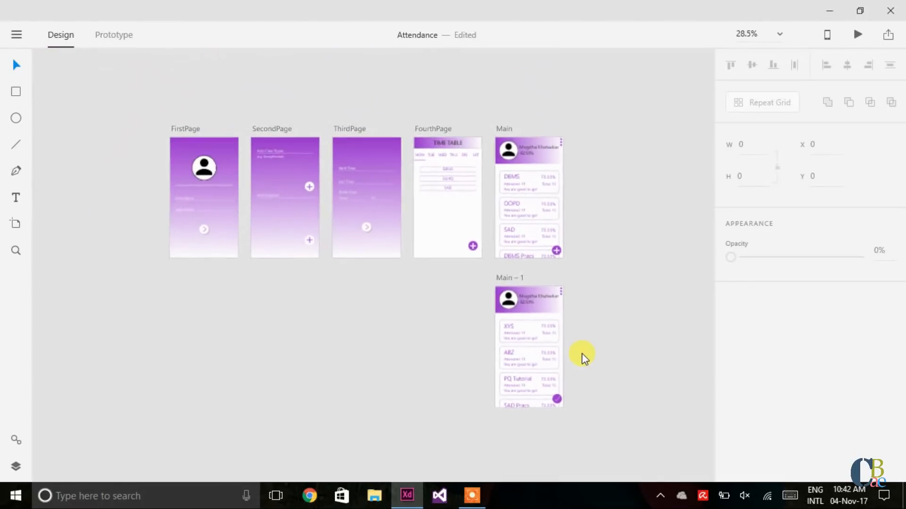
scroll(582, 353, "up", 5)
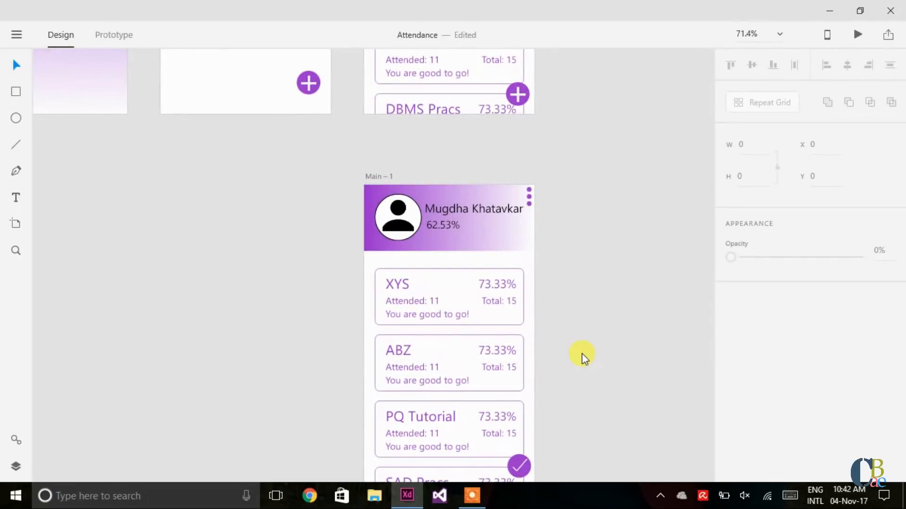
scroll(582, 353, "down", 4)
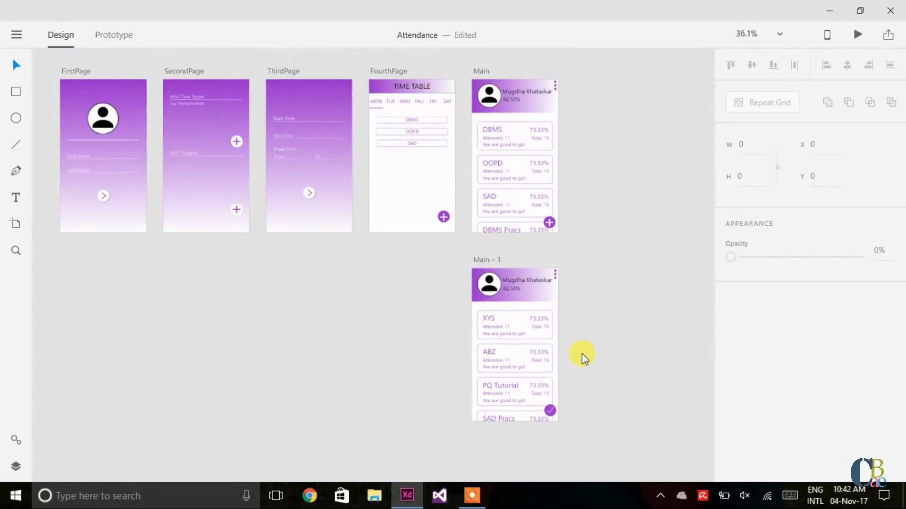
scroll(581, 353, "up", 4)
scroll(582, 353, "down", 3)
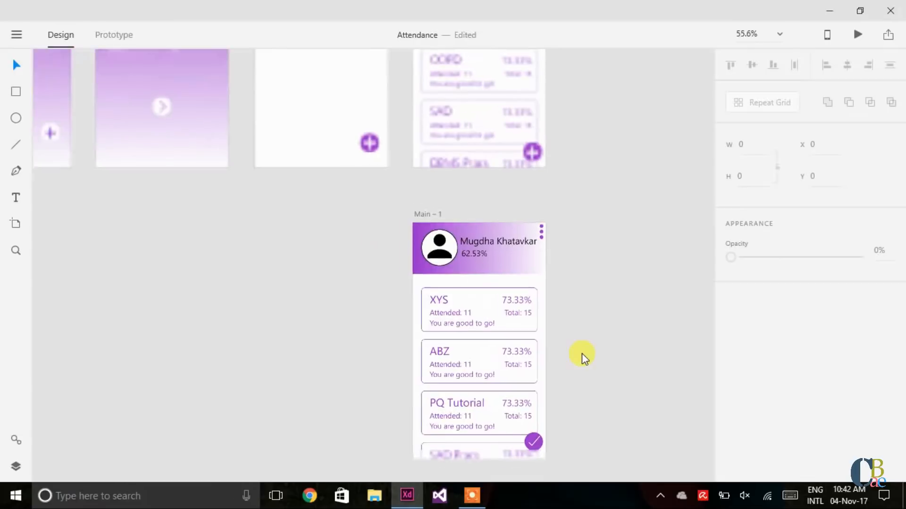
scroll(581, 352, "down", 3)
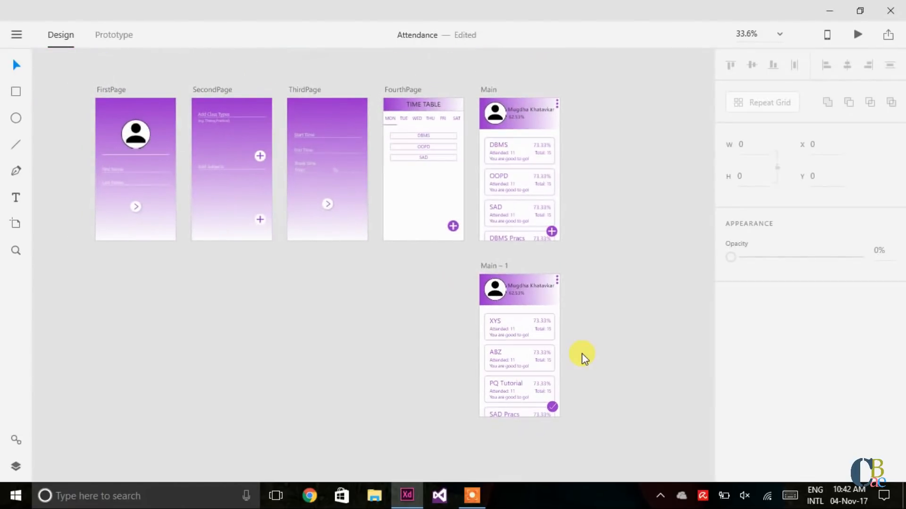
Step: Switch to Prototype mode and select the arrow button on FirstPage
left_click(311, 107)
left_click(124, 33)
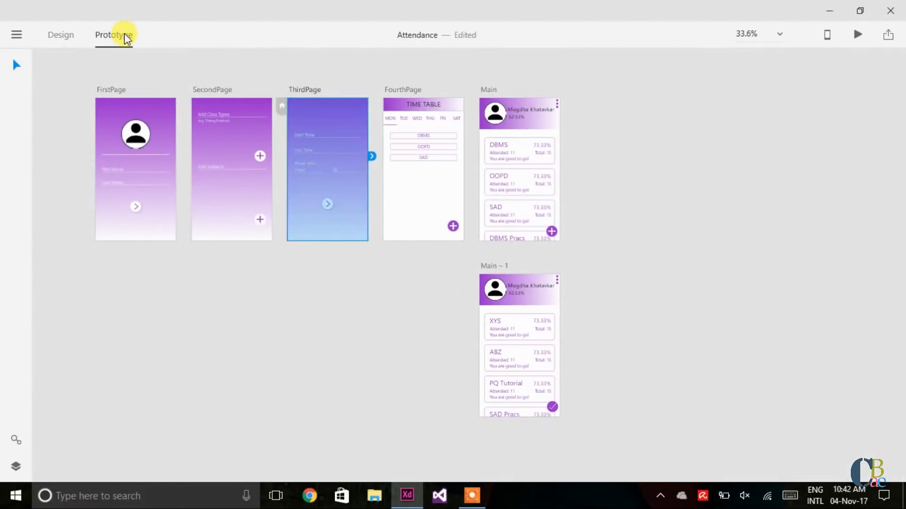
left_click(375, 329)
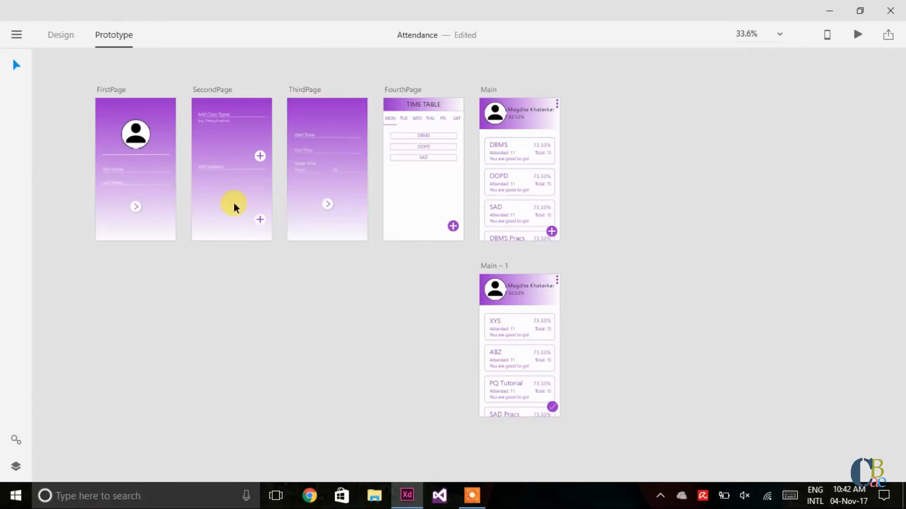
left_click(148, 112)
left_click(135, 208)
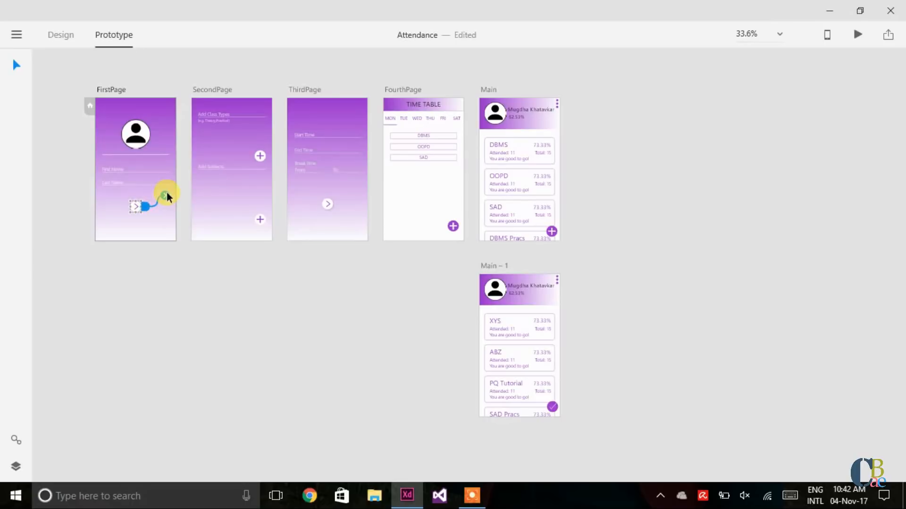
Step: Link the arrow button to SecondPage as a Dissolve, Ease Out transition lasting 0.1 s
left_click_drag(177, 174, 193, 162)
left_click(126, 344)
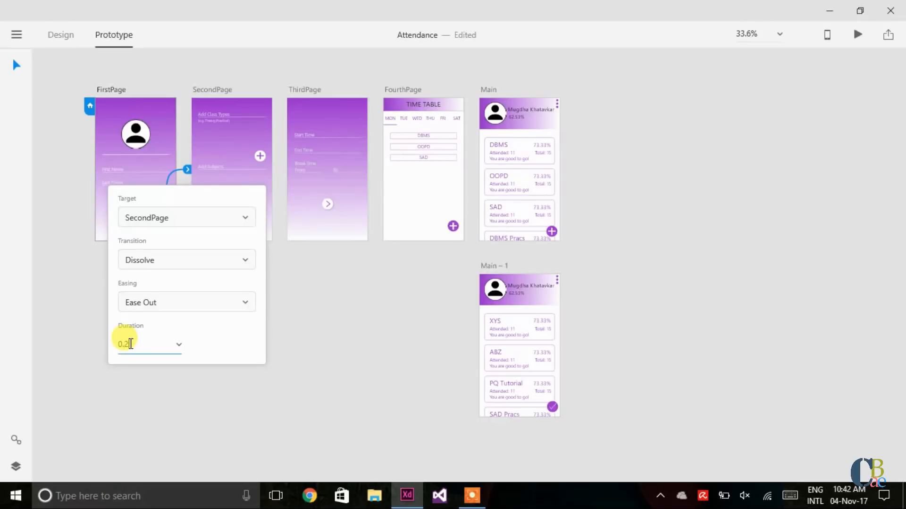
key("Return")
left_click(130, 341)
type("0.1")
left_click(311, 346)
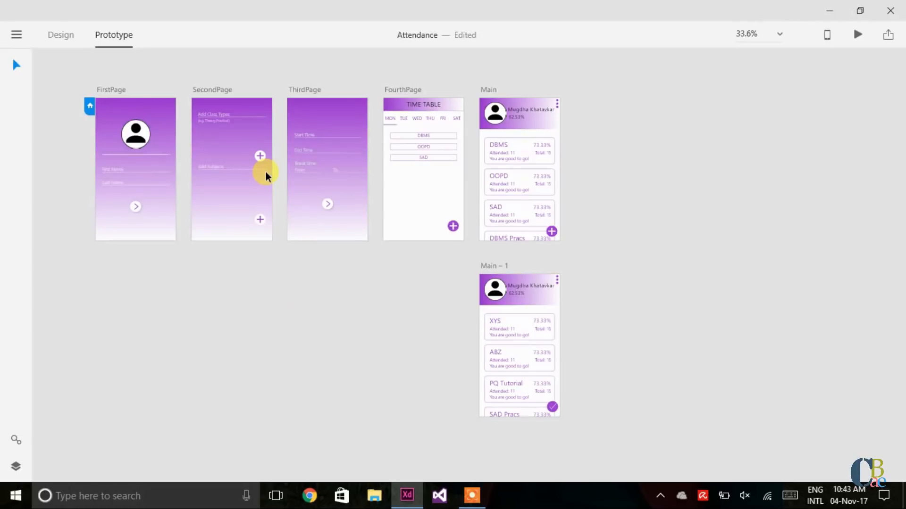
Step: Link SecondPage's lower plus button to ThirdPage with a 0.1 s dissolve
left_click(272, 186)
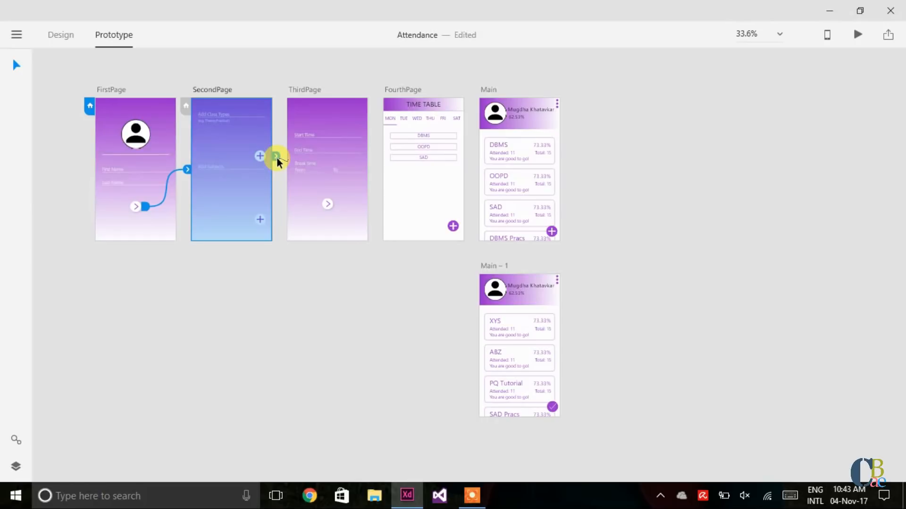
left_click(264, 276)
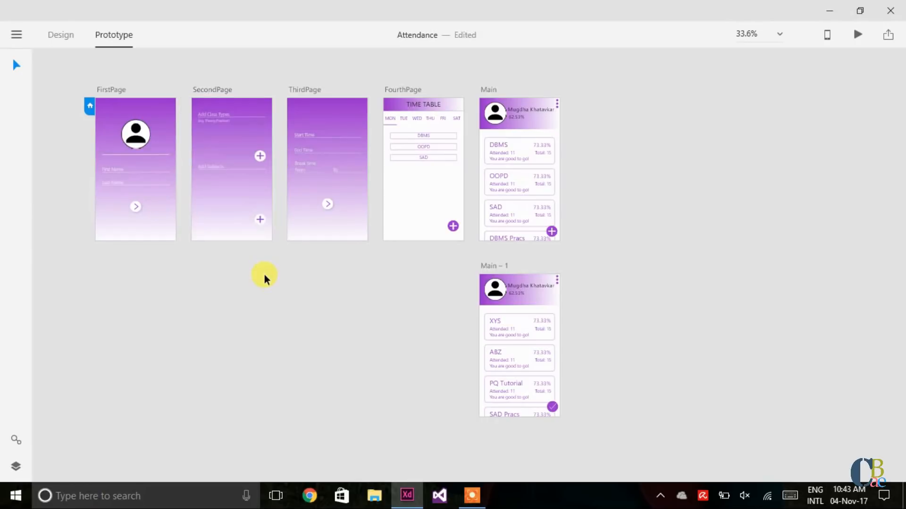
left_click(259, 223)
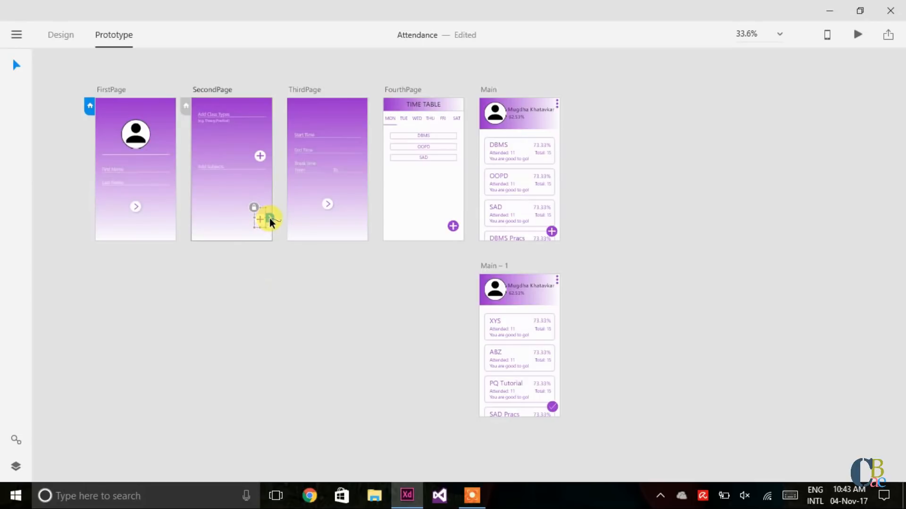
left_click_drag(270, 218, 288, 177)
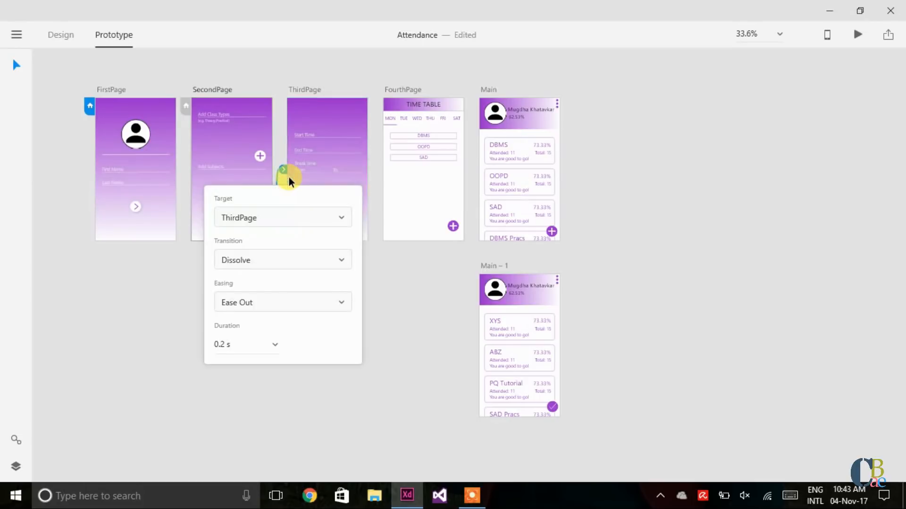
left_click(229, 347)
key("BackSpace")
type("1")
key("Return")
left_click(420, 316)
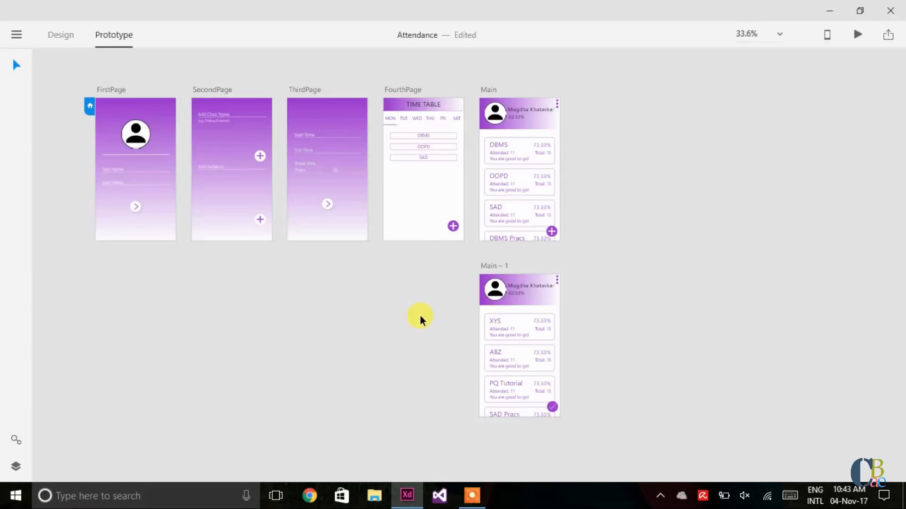
Step: Link ThirdPage's arrow button to FourthPage
left_click(334, 203)
left_click_drag(337, 203, 384, 179)
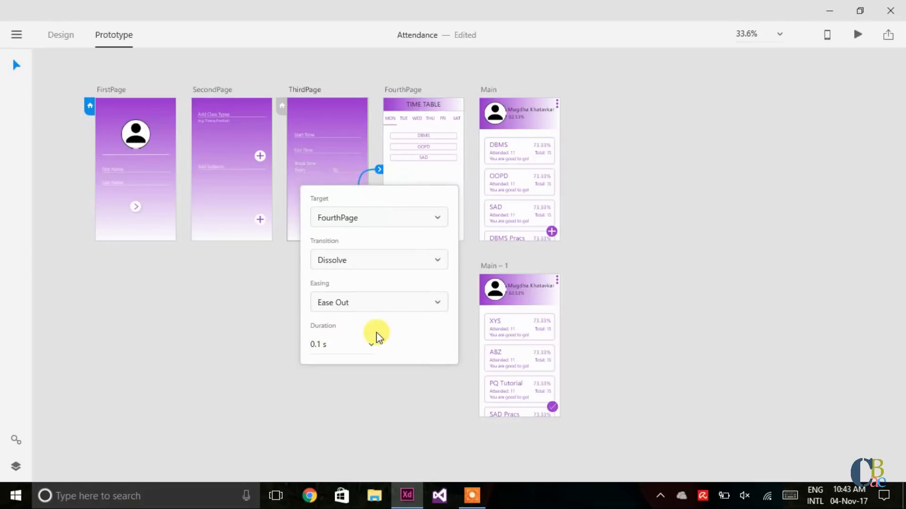
left_click(360, 400)
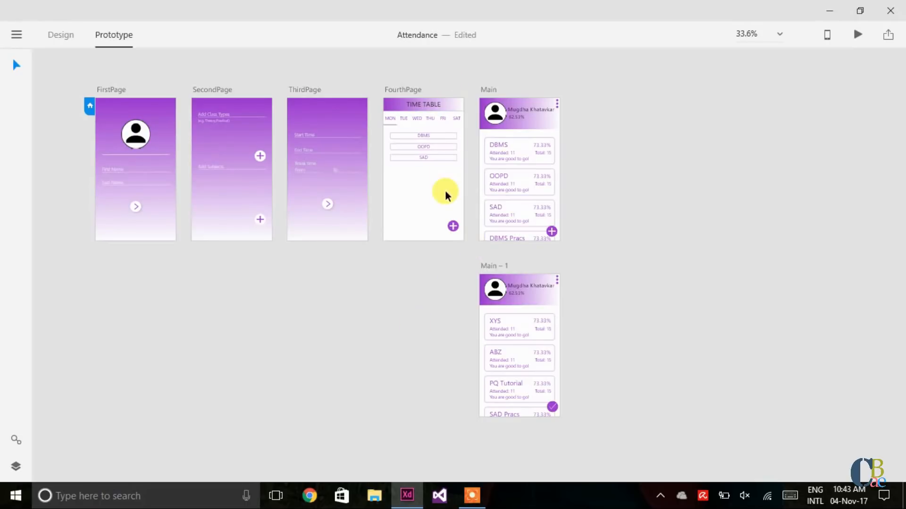
Step: Create three links: FourthPage plus to Main, Main plus to Main - 1, Main - 1 check to Main
left_click(449, 227)
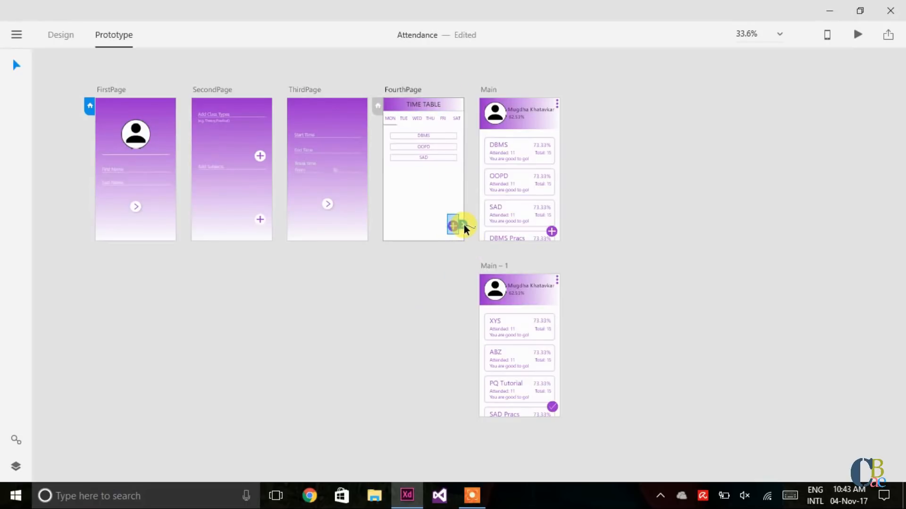
left_click_drag(463, 225, 481, 194)
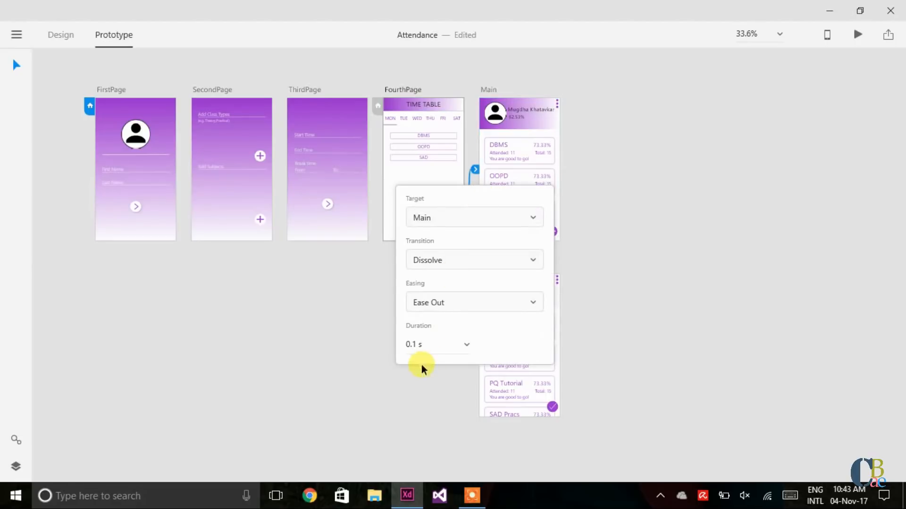
left_click(619, 327)
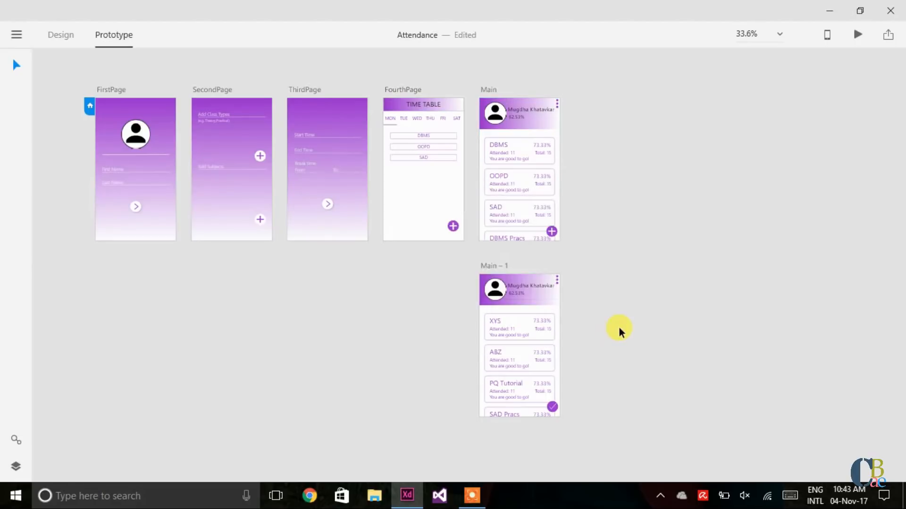
left_click(550, 229)
left_click_drag(562, 228, 540, 275)
left_click(630, 299)
left_click(551, 409)
left_click_drag(562, 403, 554, 235)
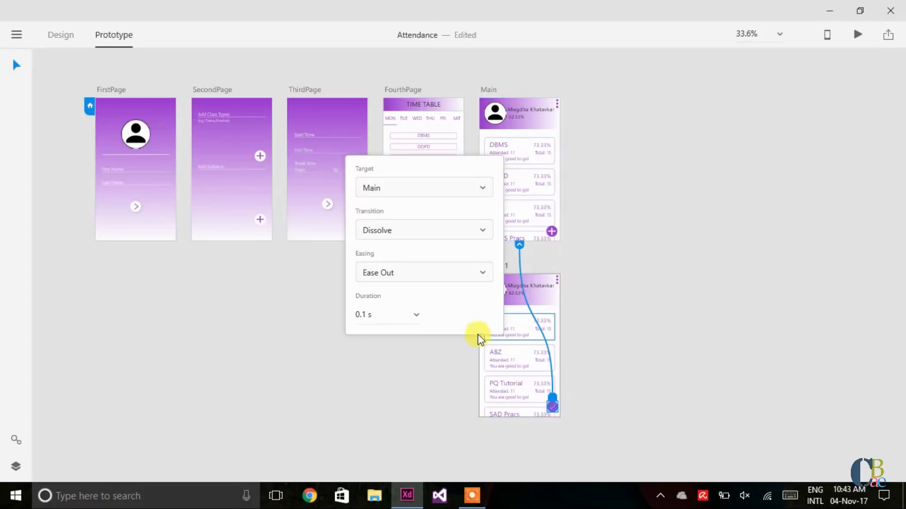
left_click(644, 294)
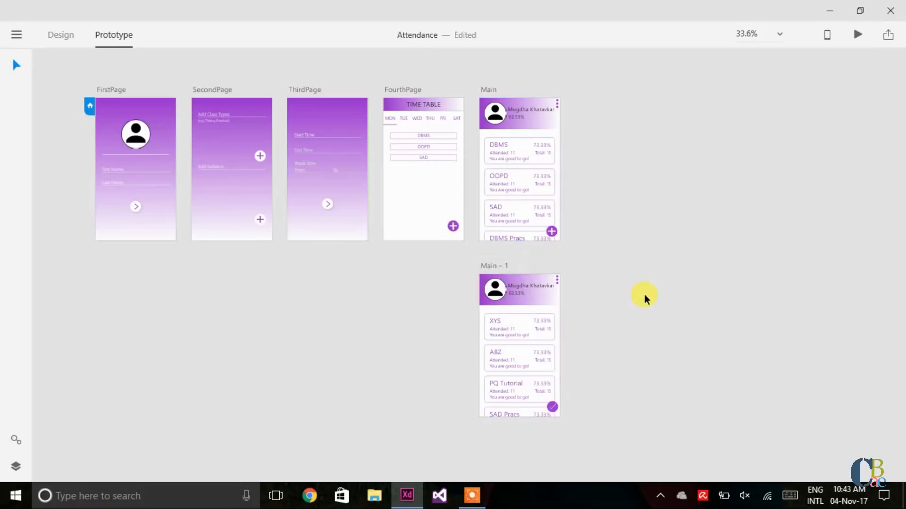
Step: Launch the desktop preview and advance through SecondPage, ThirdPage and TIME TABLE to the attendance list
left_click(855, 36)
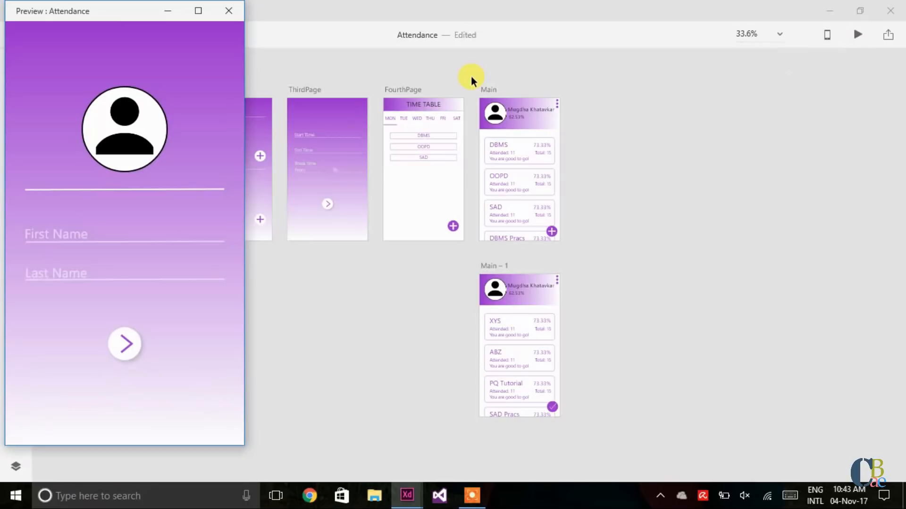
left_click_drag(127, 12, 446, 22)
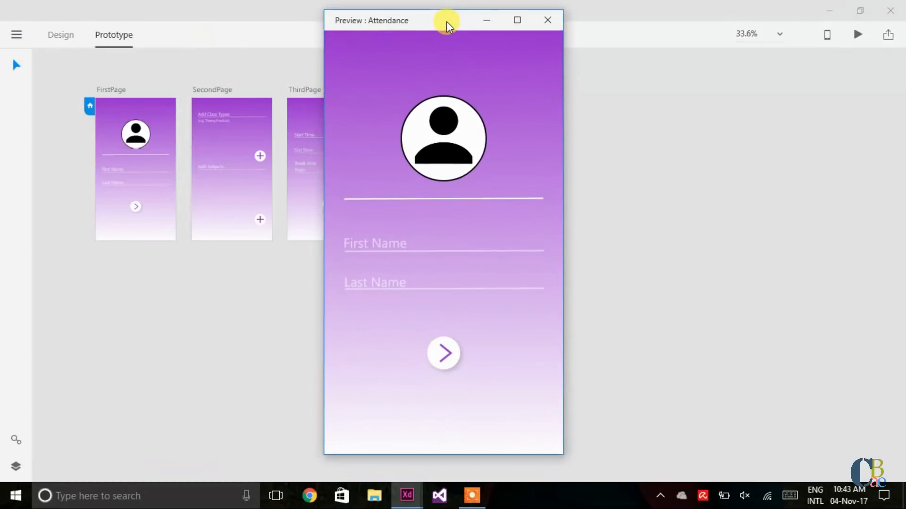
left_click(443, 354)
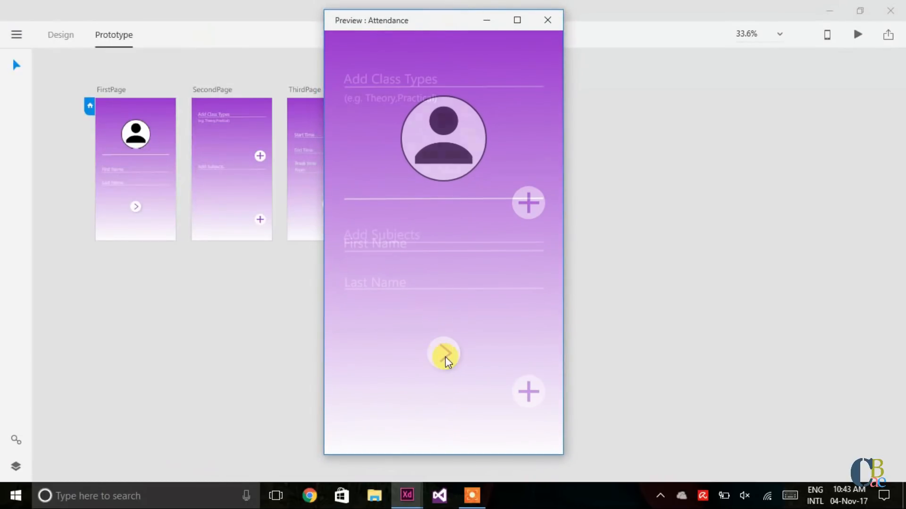
left_click(531, 398)
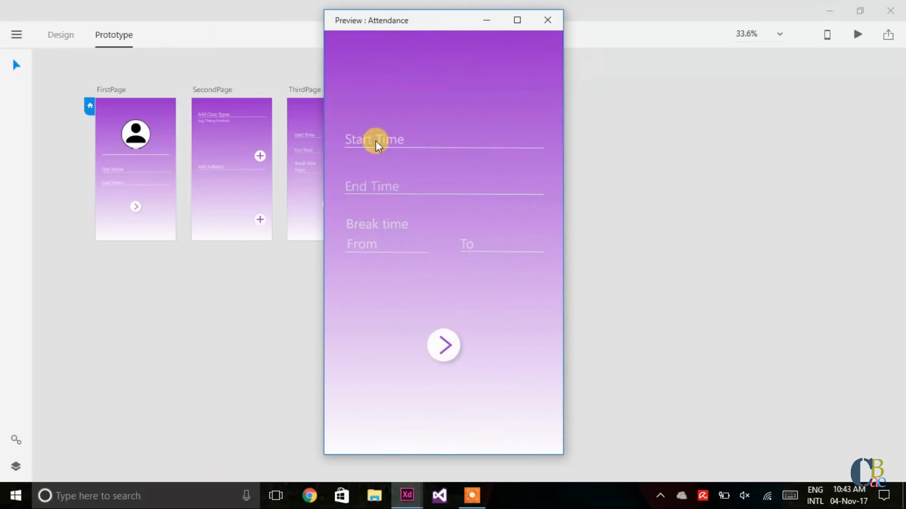
left_click(438, 360)
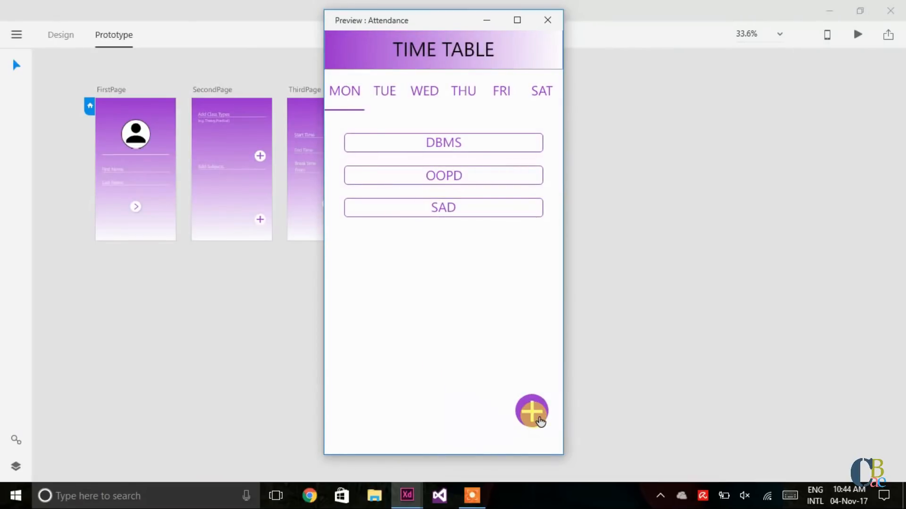
left_click(540, 421)
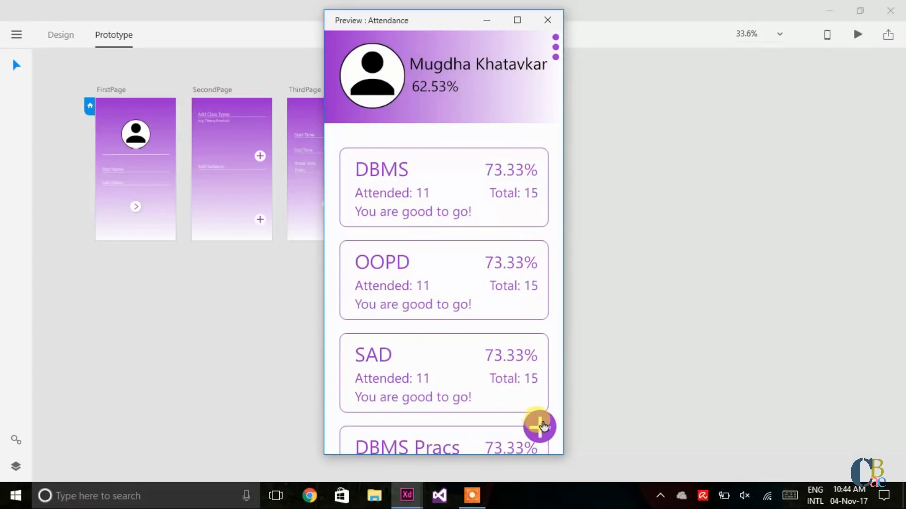
Step: Toggle twice between the DBMS and second subject lists, then maximize and restore the preview
left_click(543, 427)
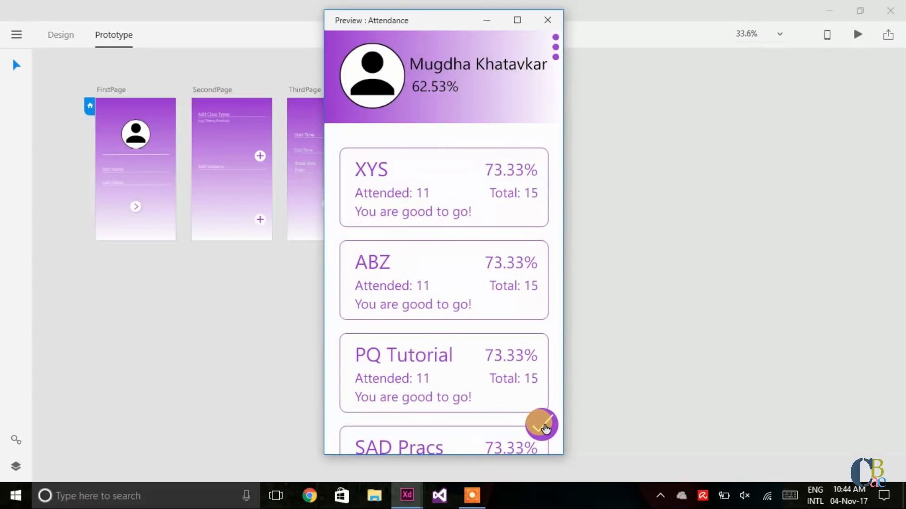
left_click(545, 427)
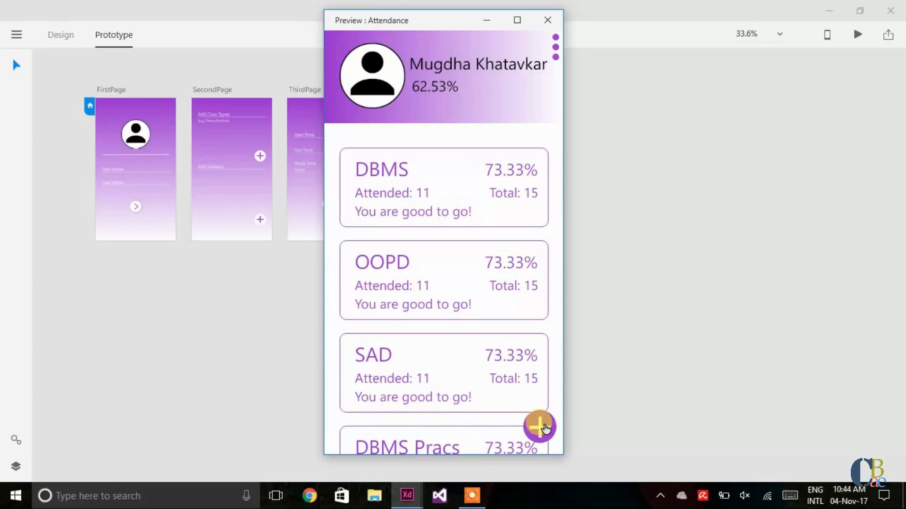
left_click(545, 428)
left_click(545, 427)
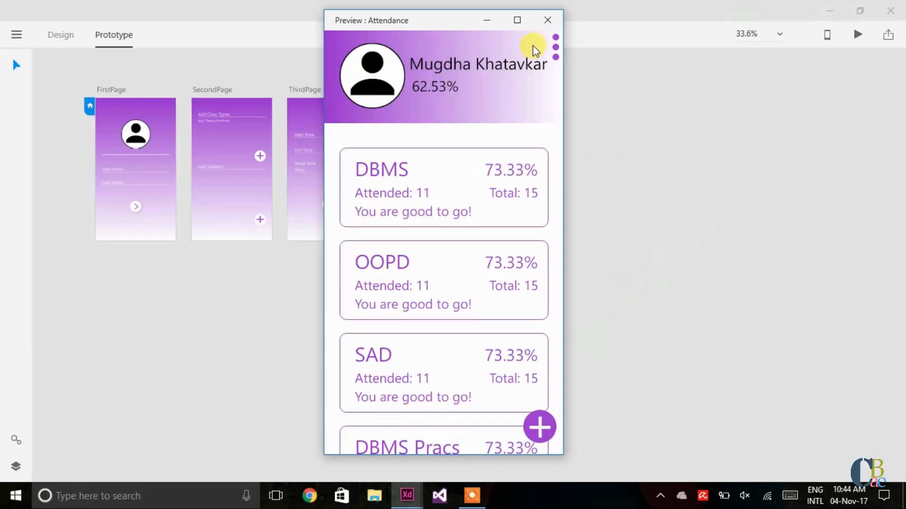
left_click(518, 21)
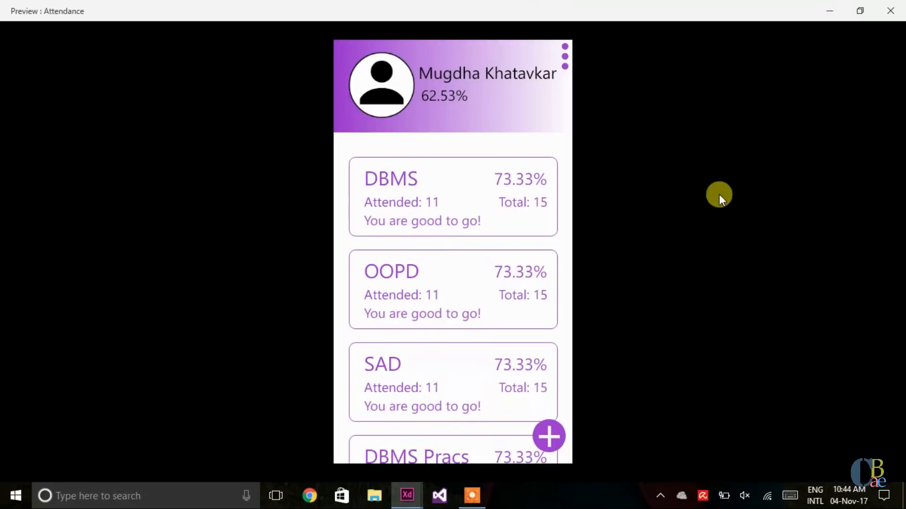
left_click(861, 11)
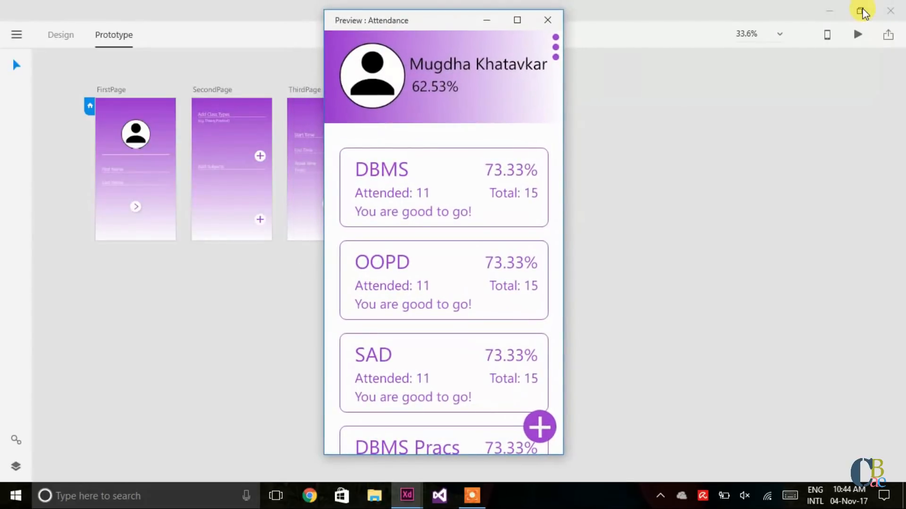